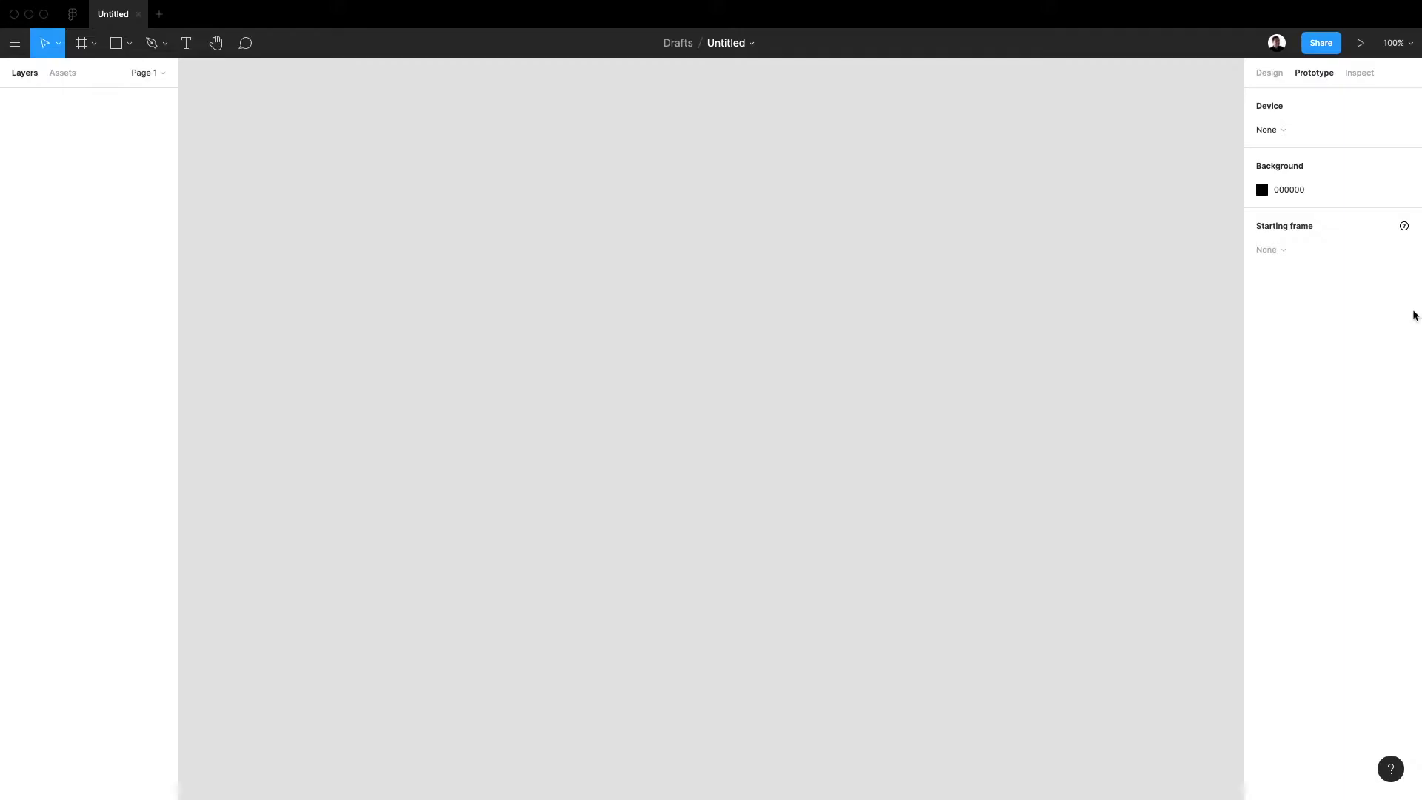
Create a new frame using the iPhone 11 Pro / X phone preset
key(f)
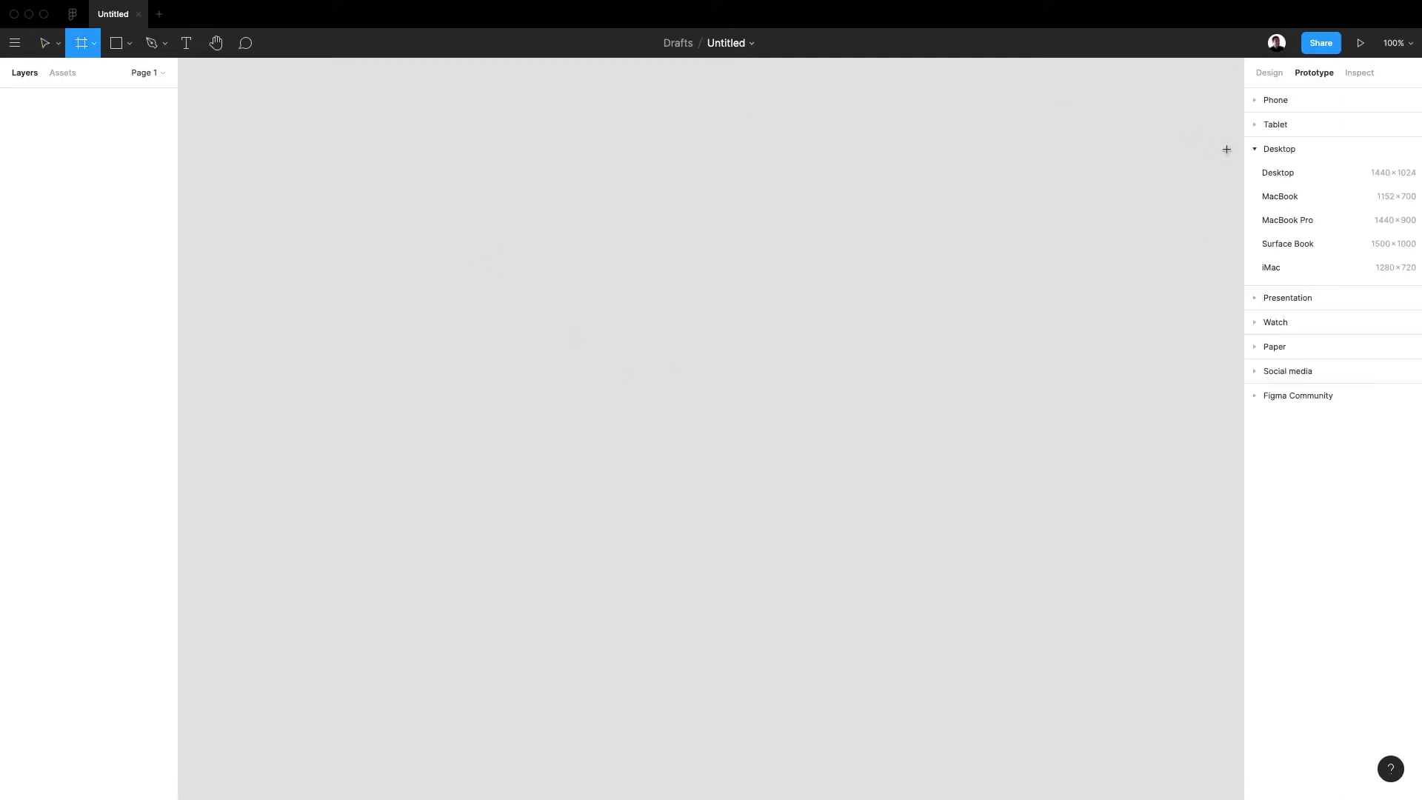
click(1256, 106)
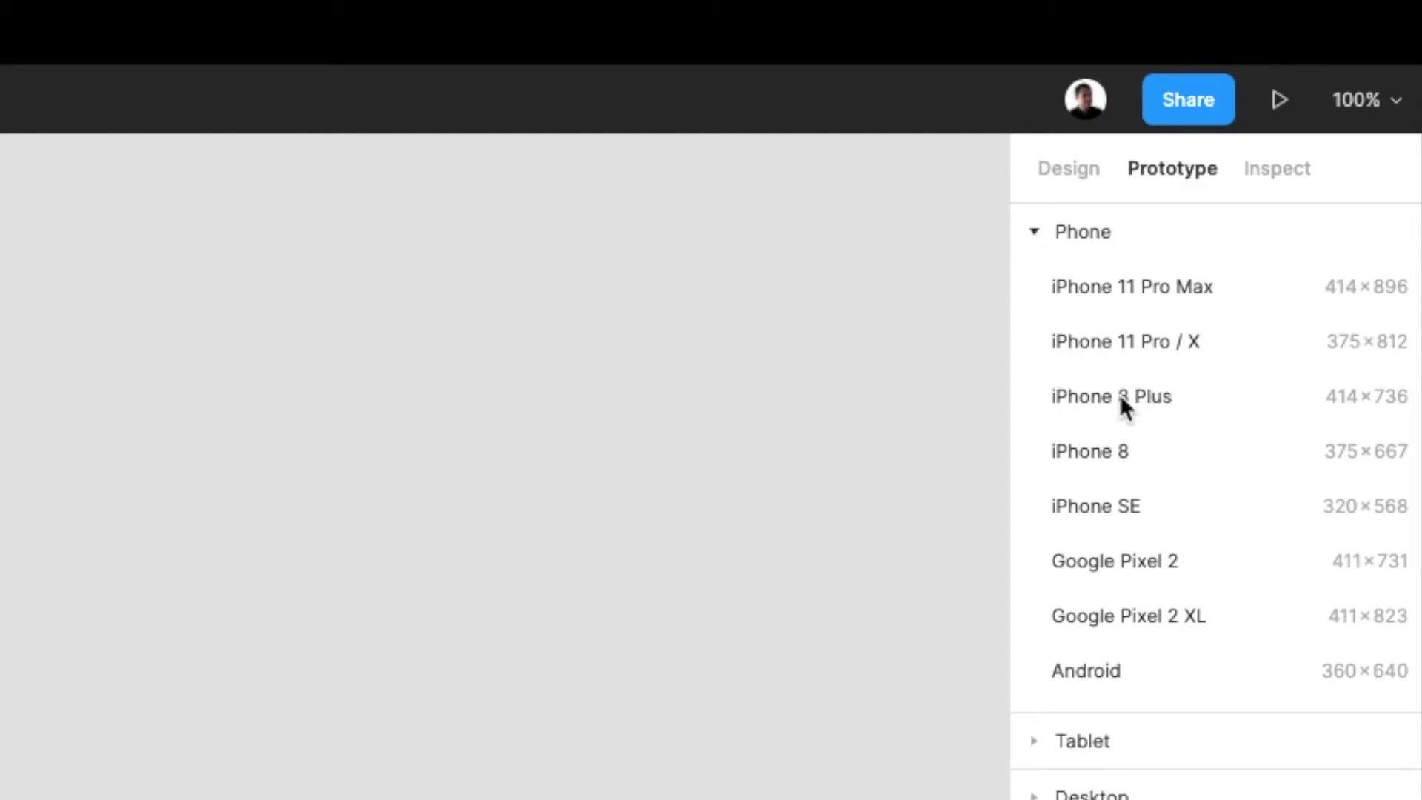
click(1112, 341)
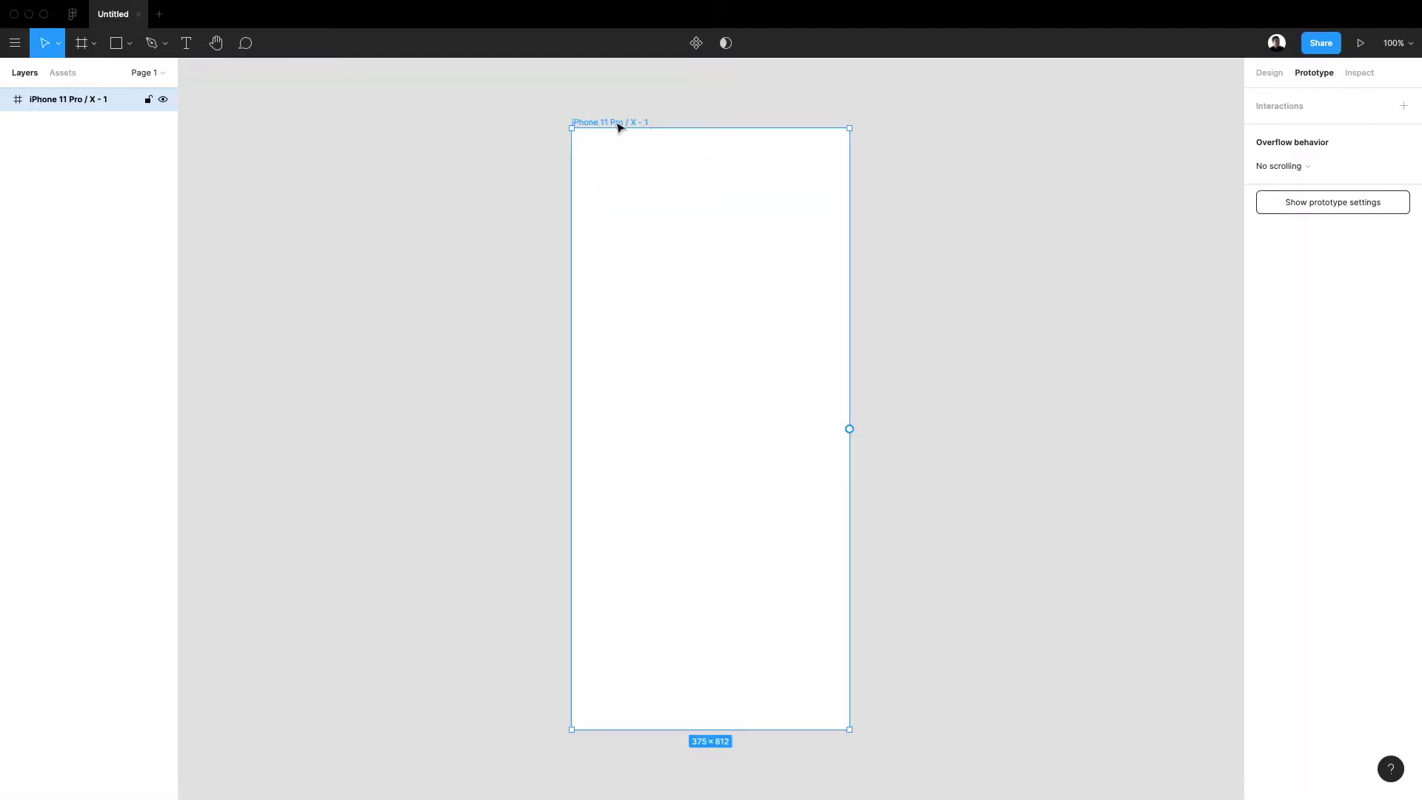
Rename the phone frame to "Day" and show the design properties
key(super+r)
text(Day)
key(Return)
click(487, 245)
click(1269, 73)
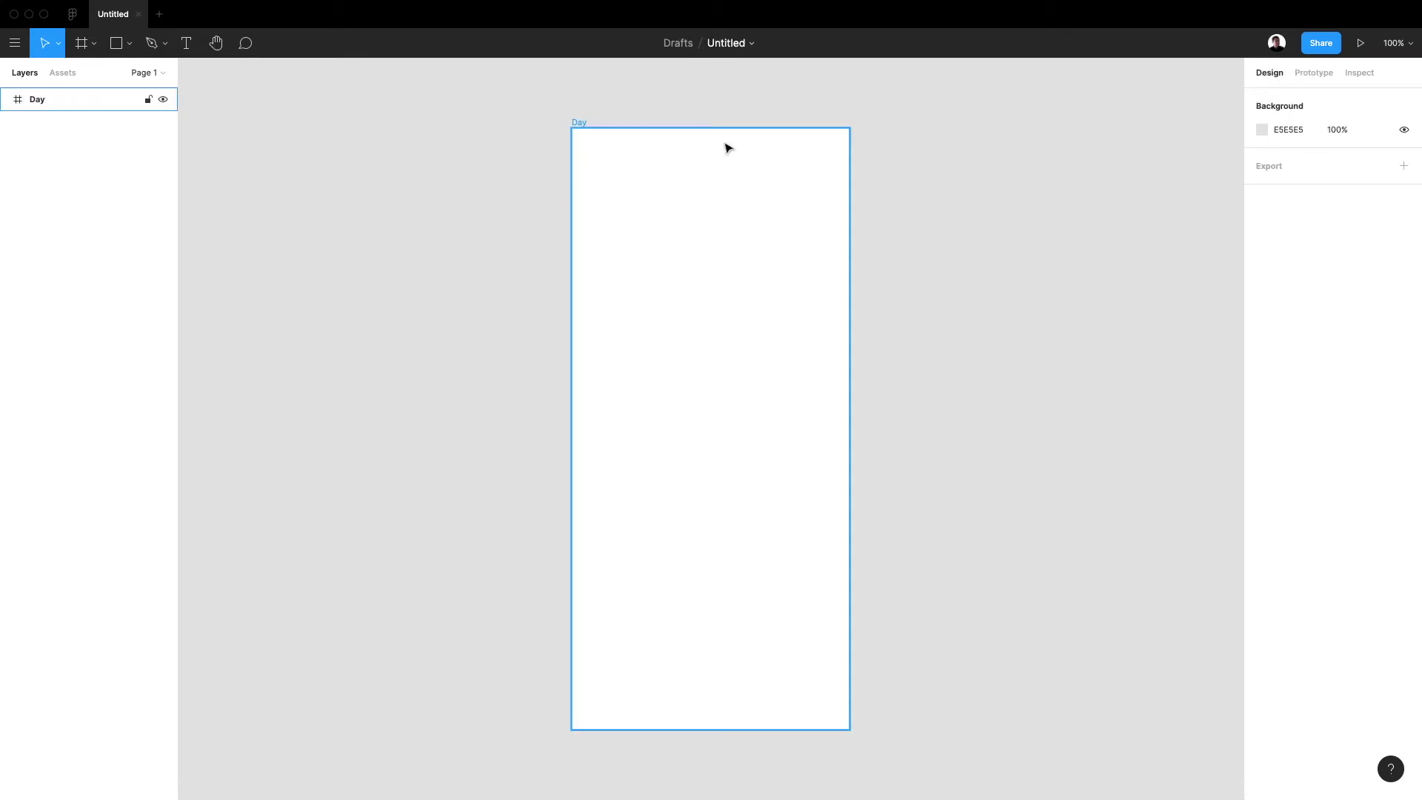
Rename the untitled file to "Night Mode Switch"
click(717, 44)
text(Night Mode Switch)
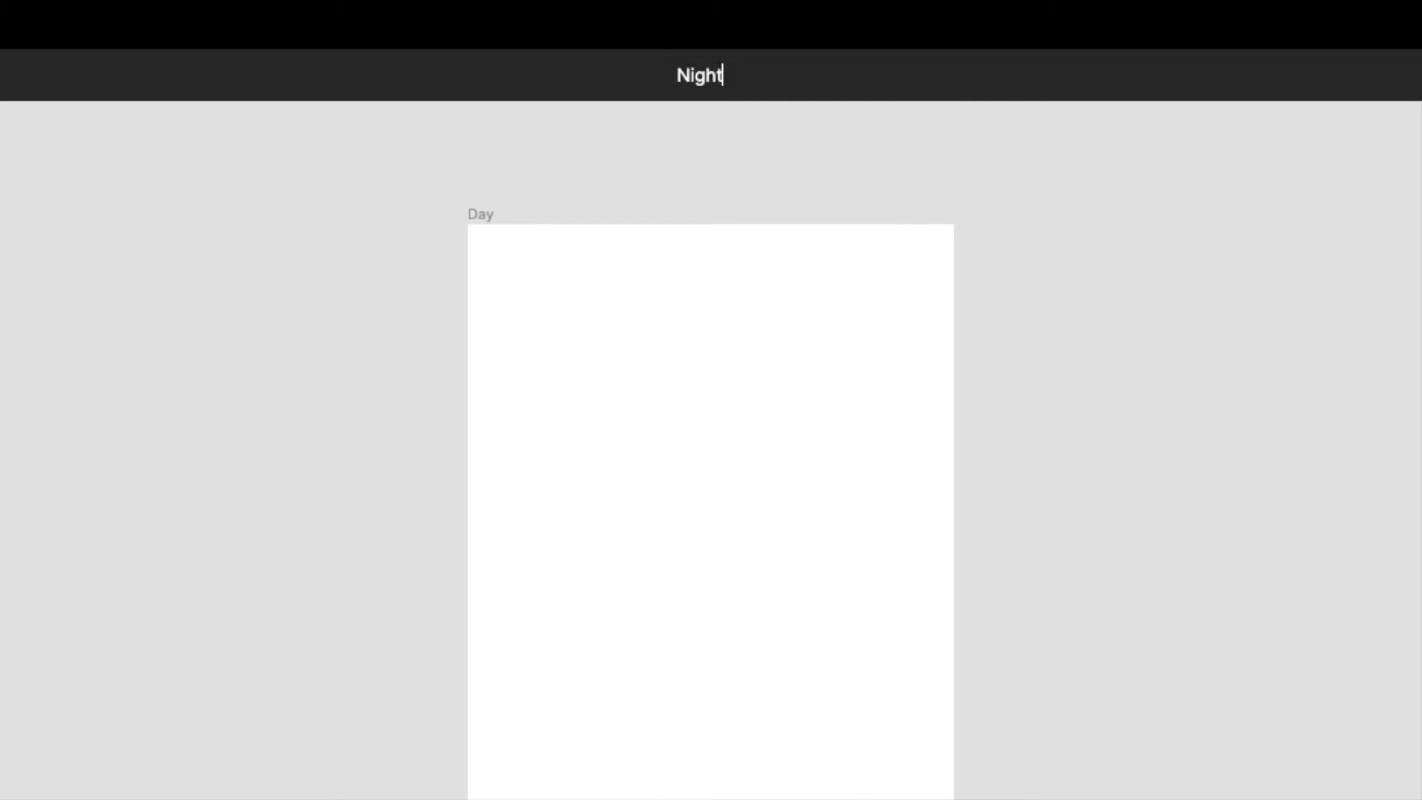
key(Return)
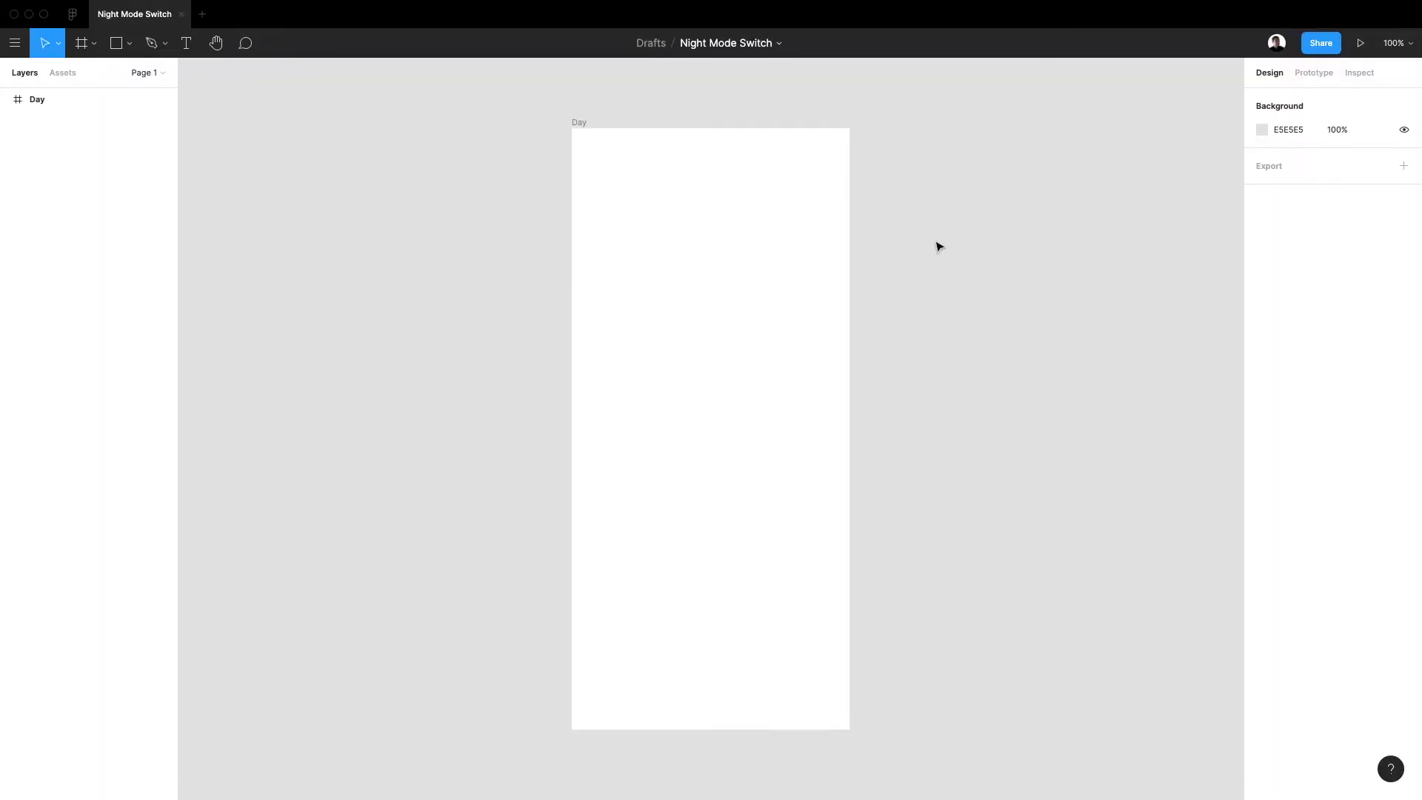
Add a layout grid to the Day frame and change it to Columns
click(701, 300)
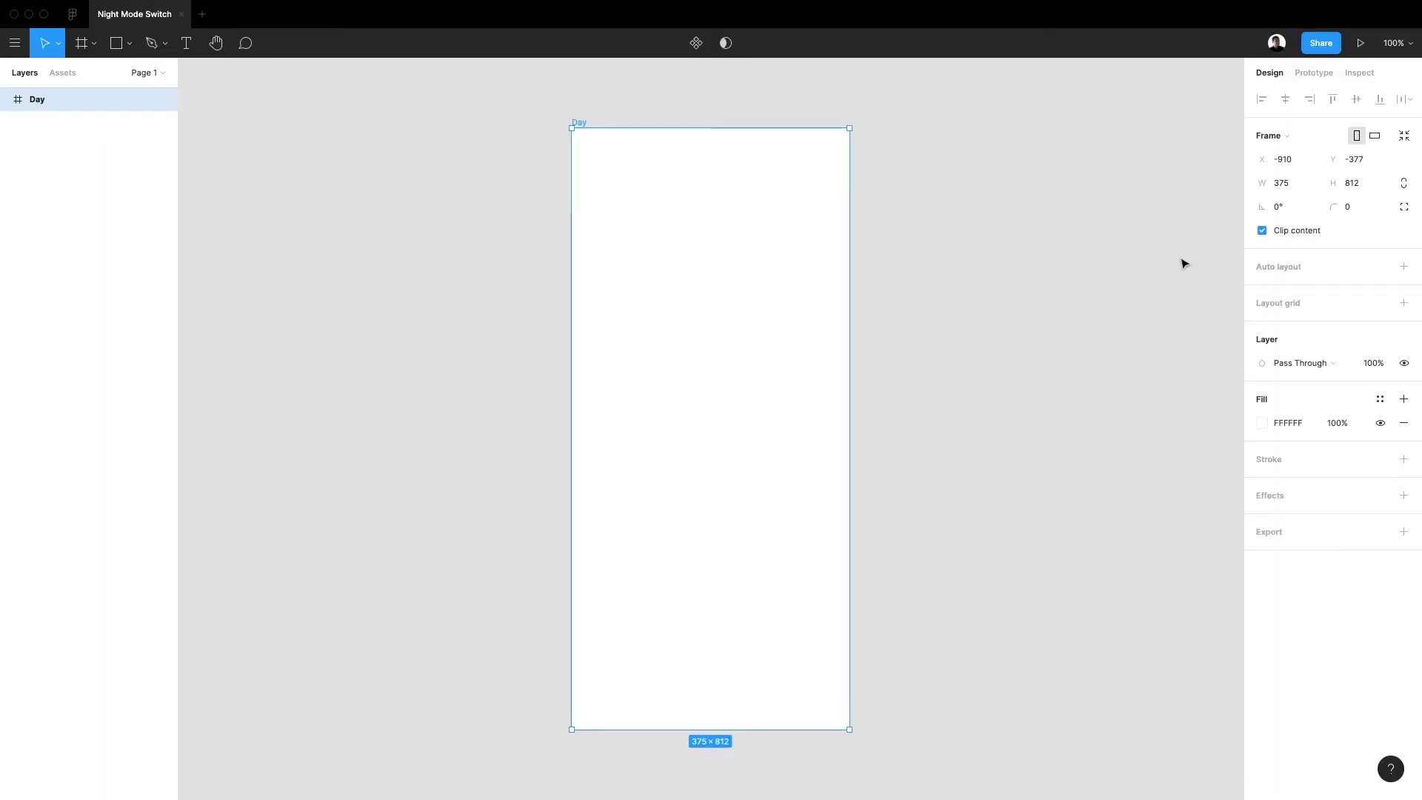
click(1404, 303)
click(1261, 326)
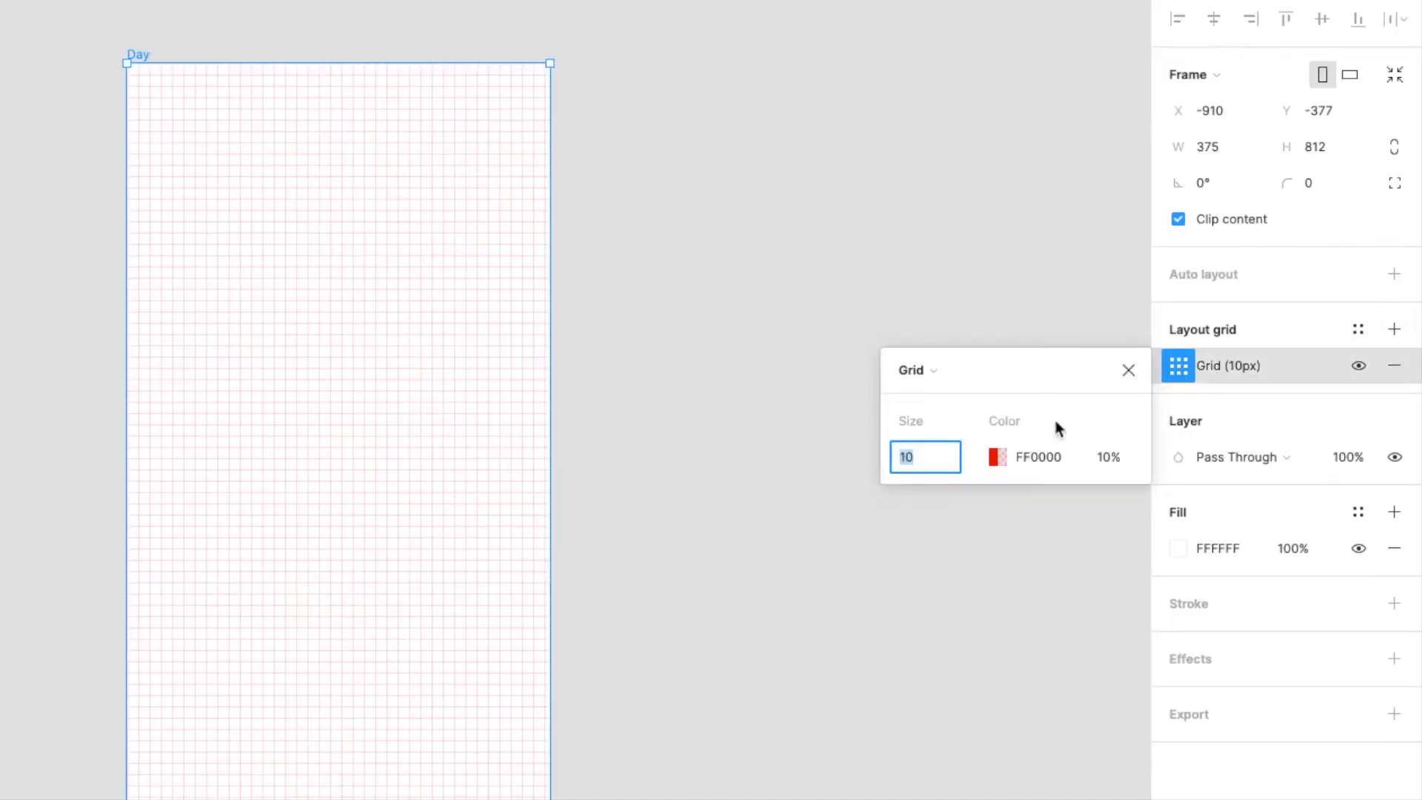
click(917, 384)
click(931, 399)
Set the margin of the five-column stretch grid to 20
click(924, 459)
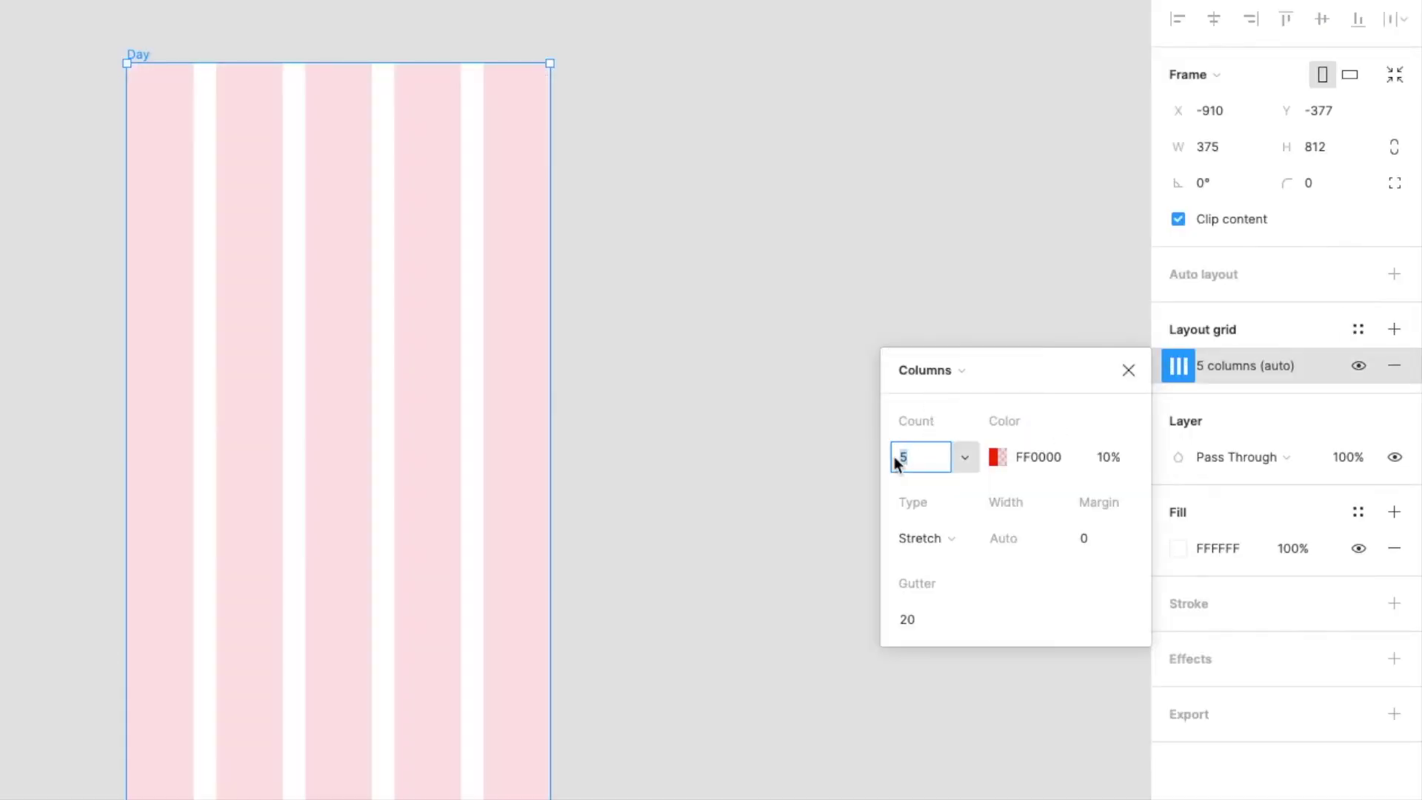
click(946, 619)
click(928, 548)
click(1080, 518)
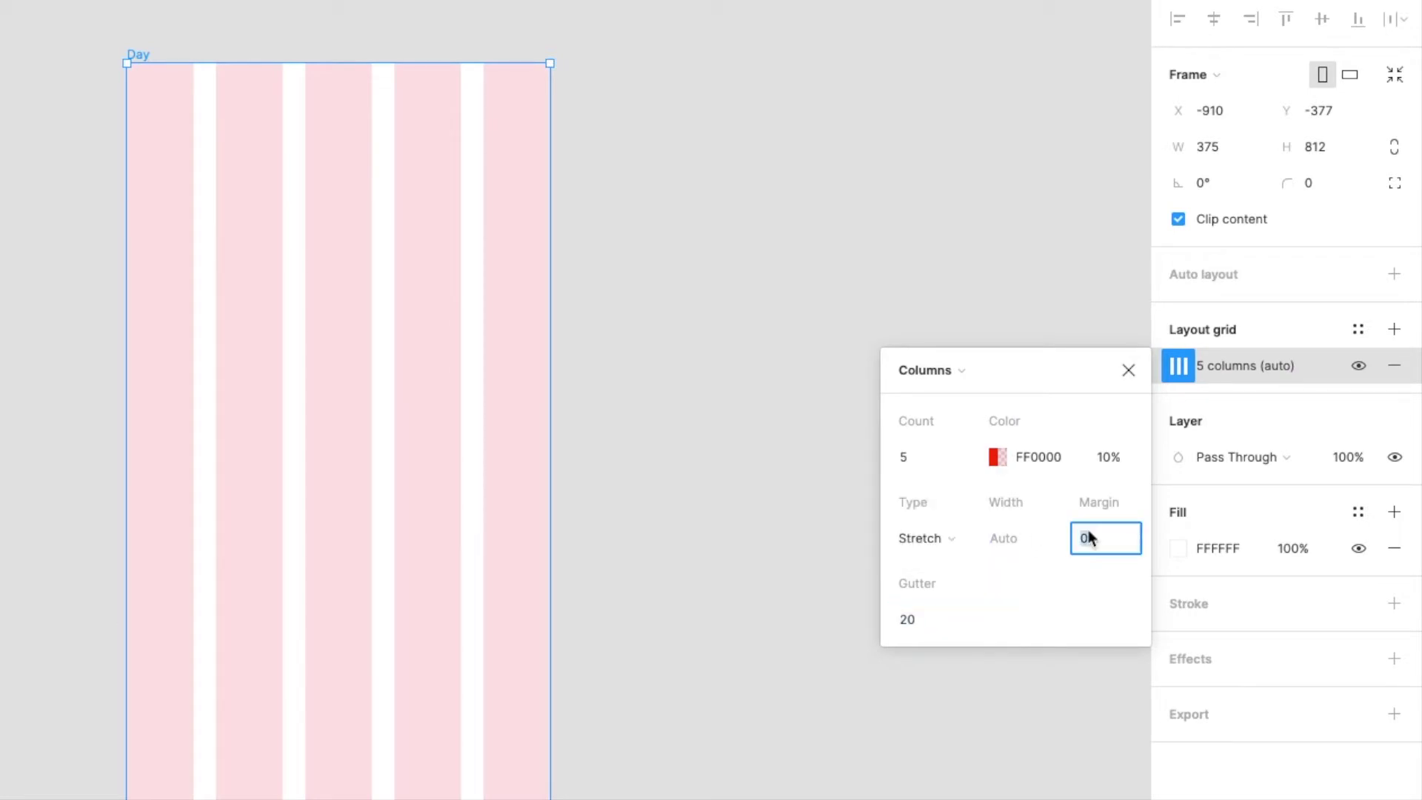
text(20)
key(Return)
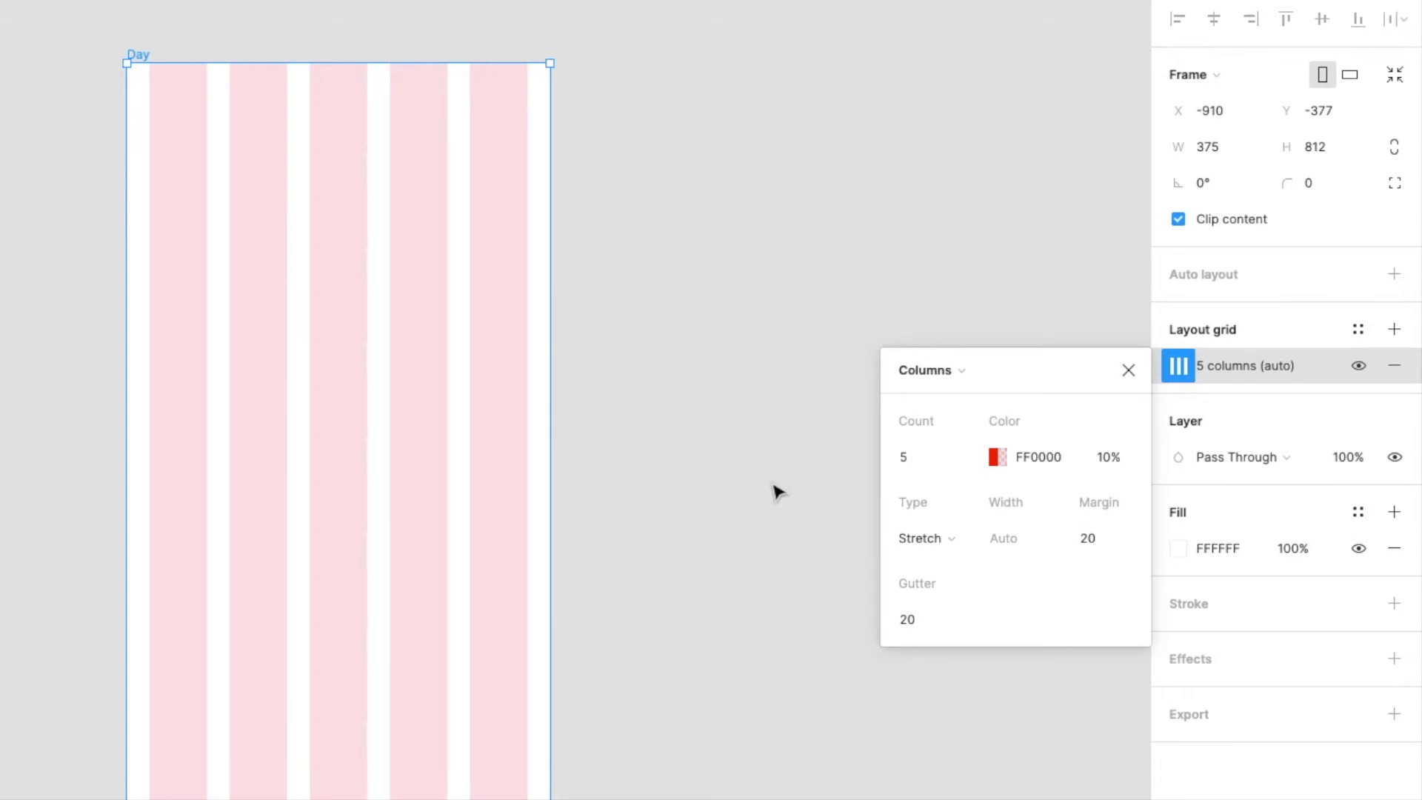
click(1128, 370)
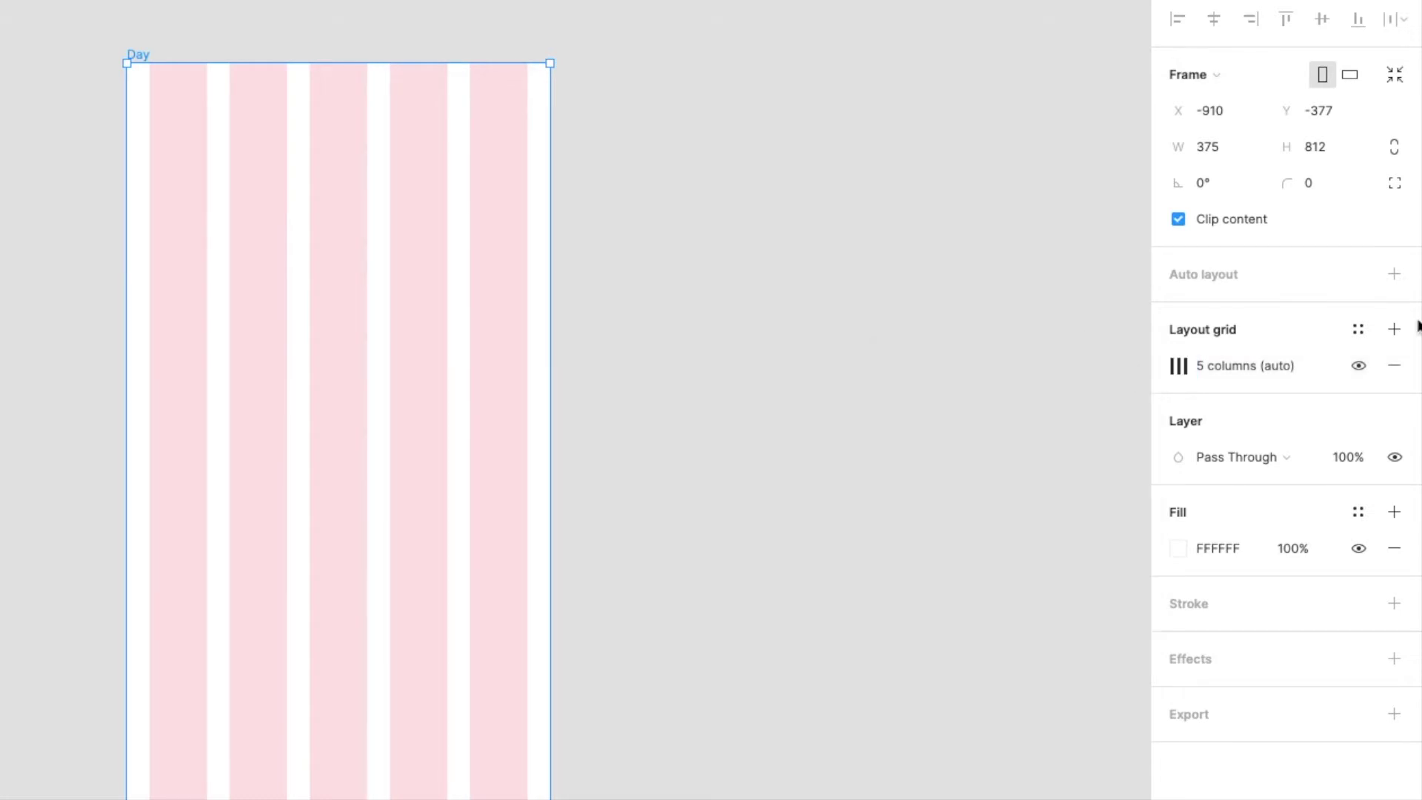
Add a second layout grid to the Day frame as Rows, with type Top and an Auto count
click(1394, 329)
click(1178, 365)
click(926, 385)
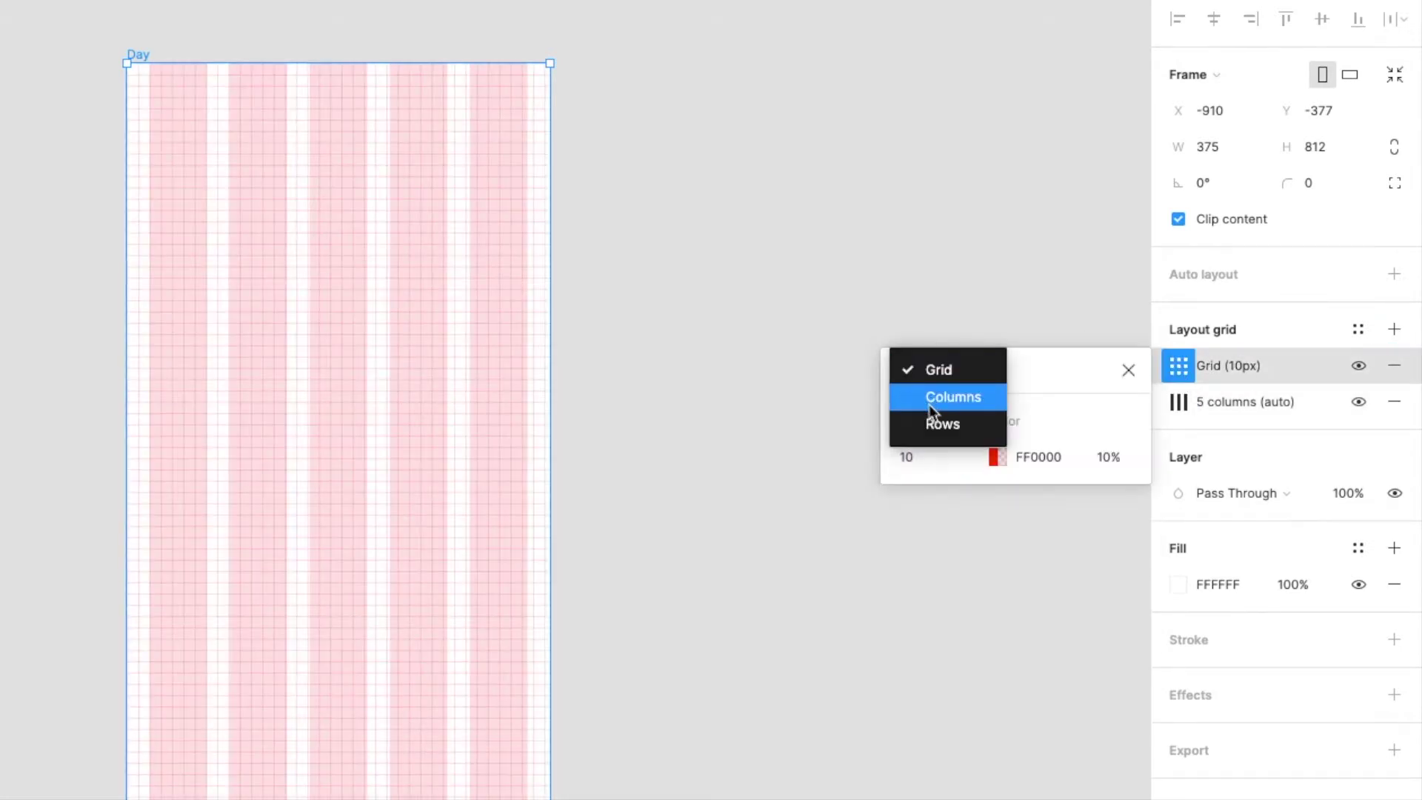
click(930, 422)
click(929, 538)
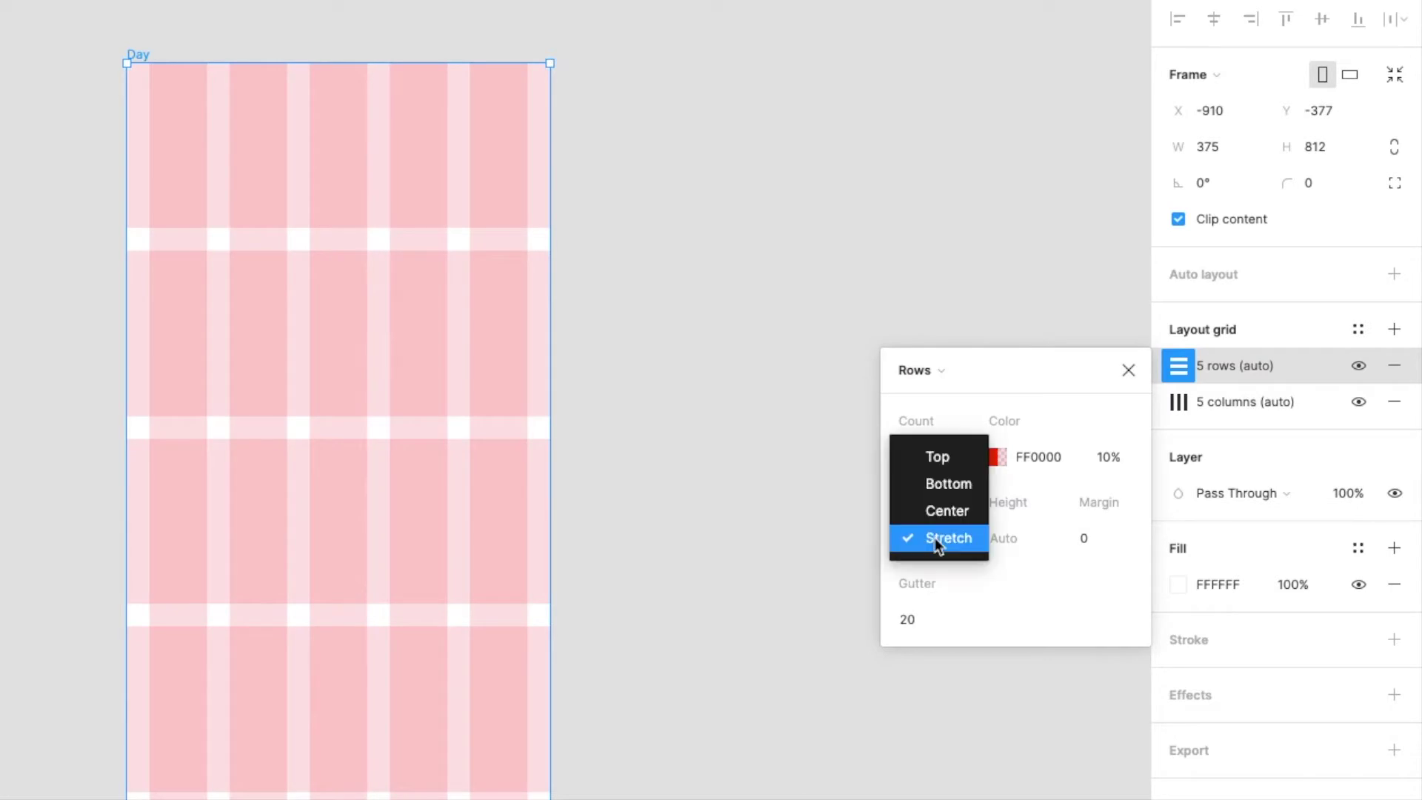
click(938, 454)
click(965, 458)
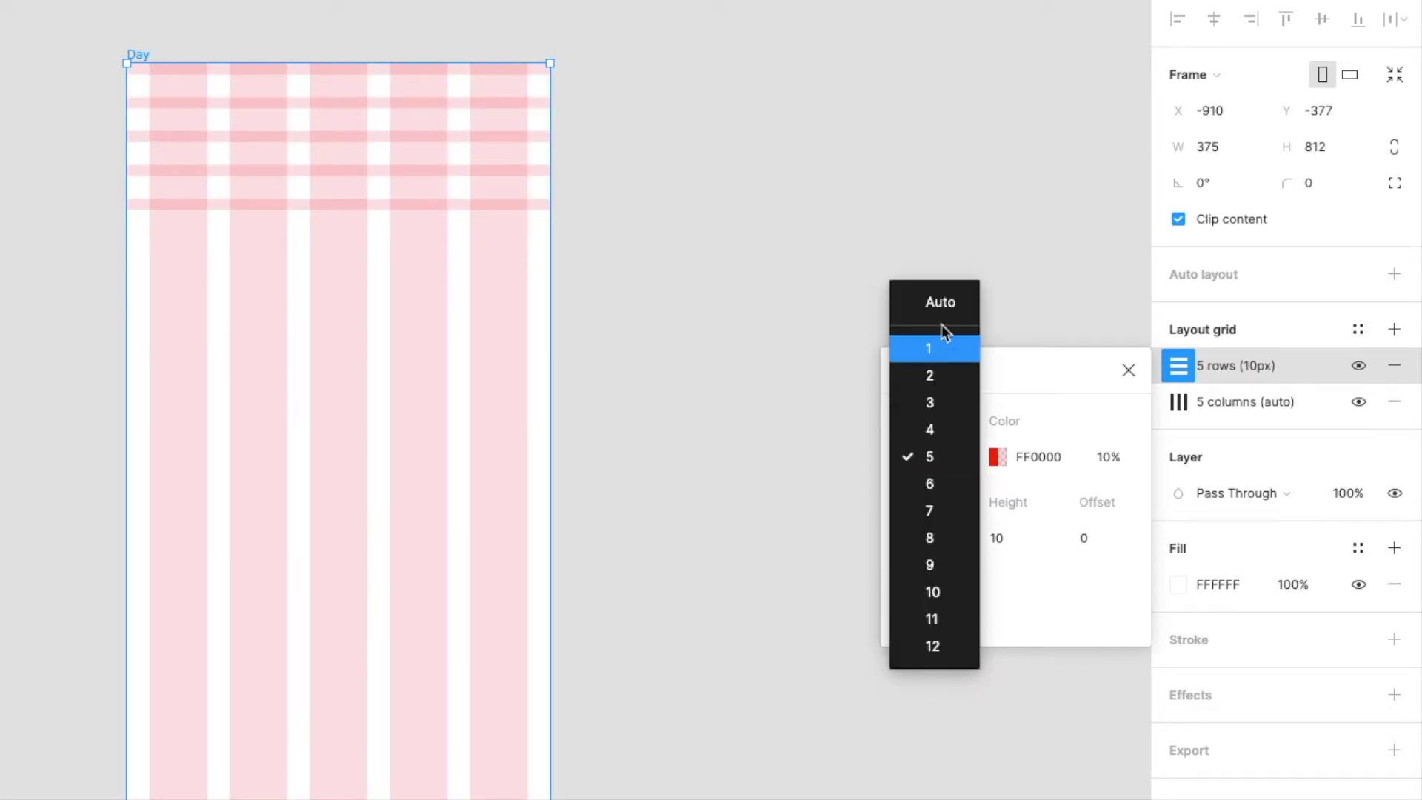
click(944, 320)
Set the row grid's height to 8 and its gutter to 8
click(999, 538)
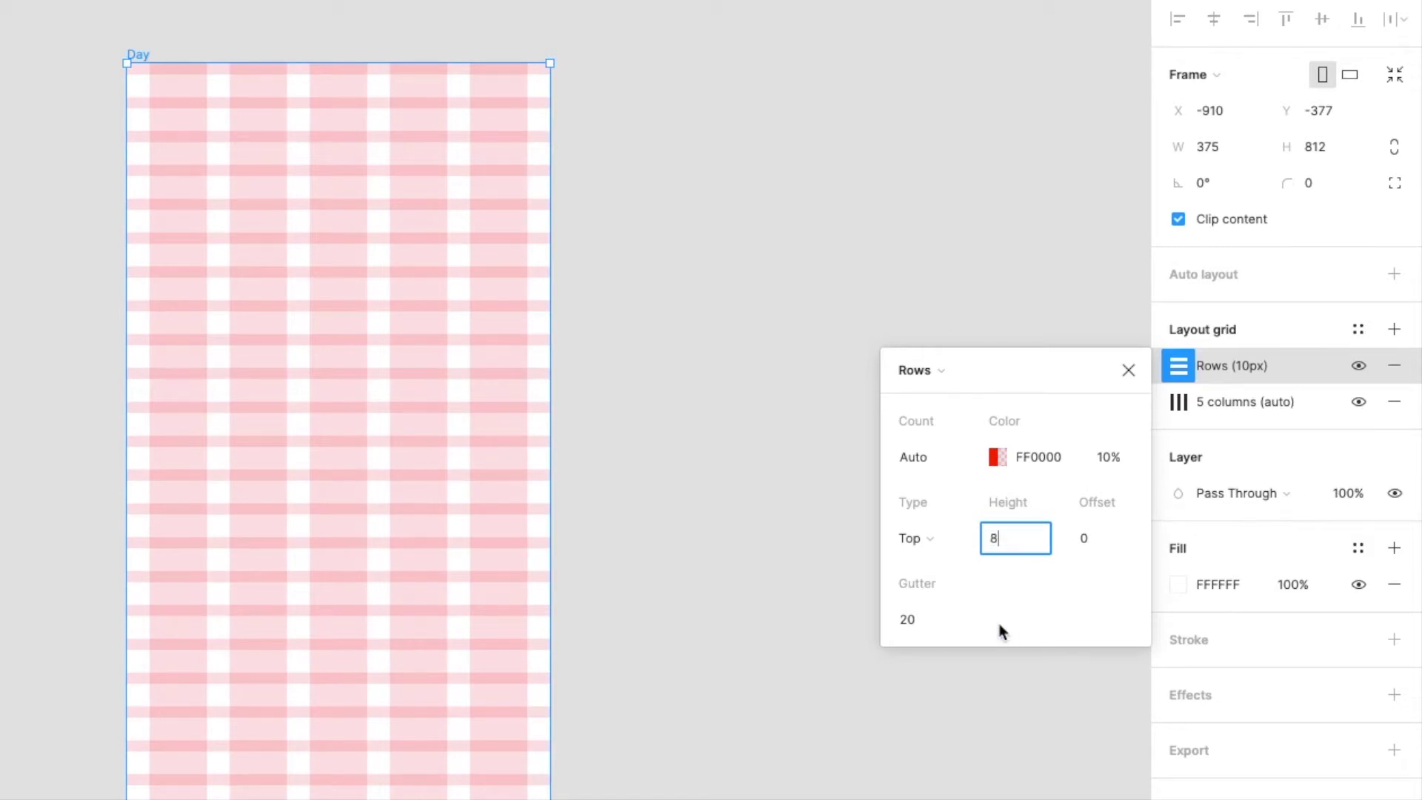
text(8)
click(891, 622)
text(8)
key(Return)
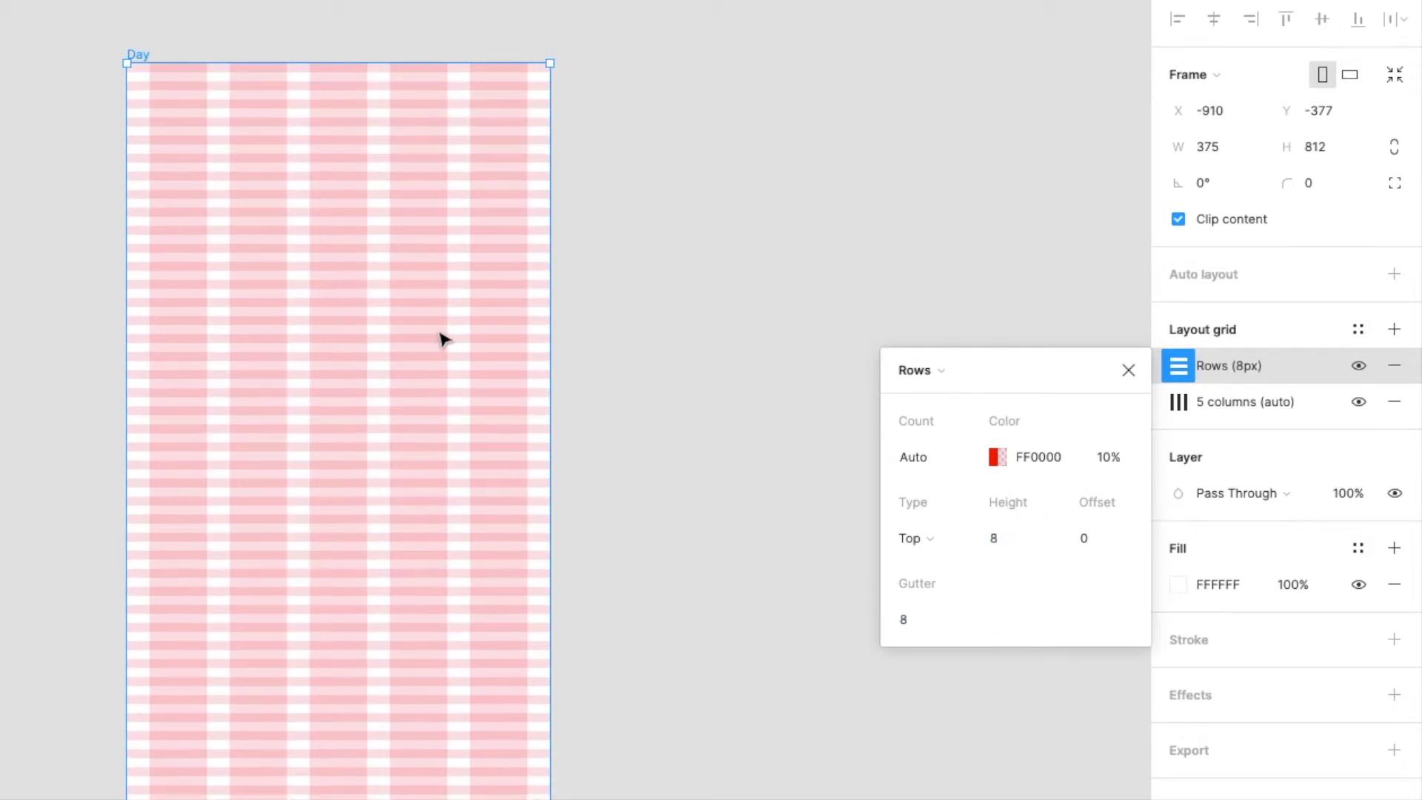
click(670, 260)
Draw a full-width rectangle across the top of the Day frame, down to the lower edge of the fourth grid row
key(plus)
scroll(929, 253, up, 3)
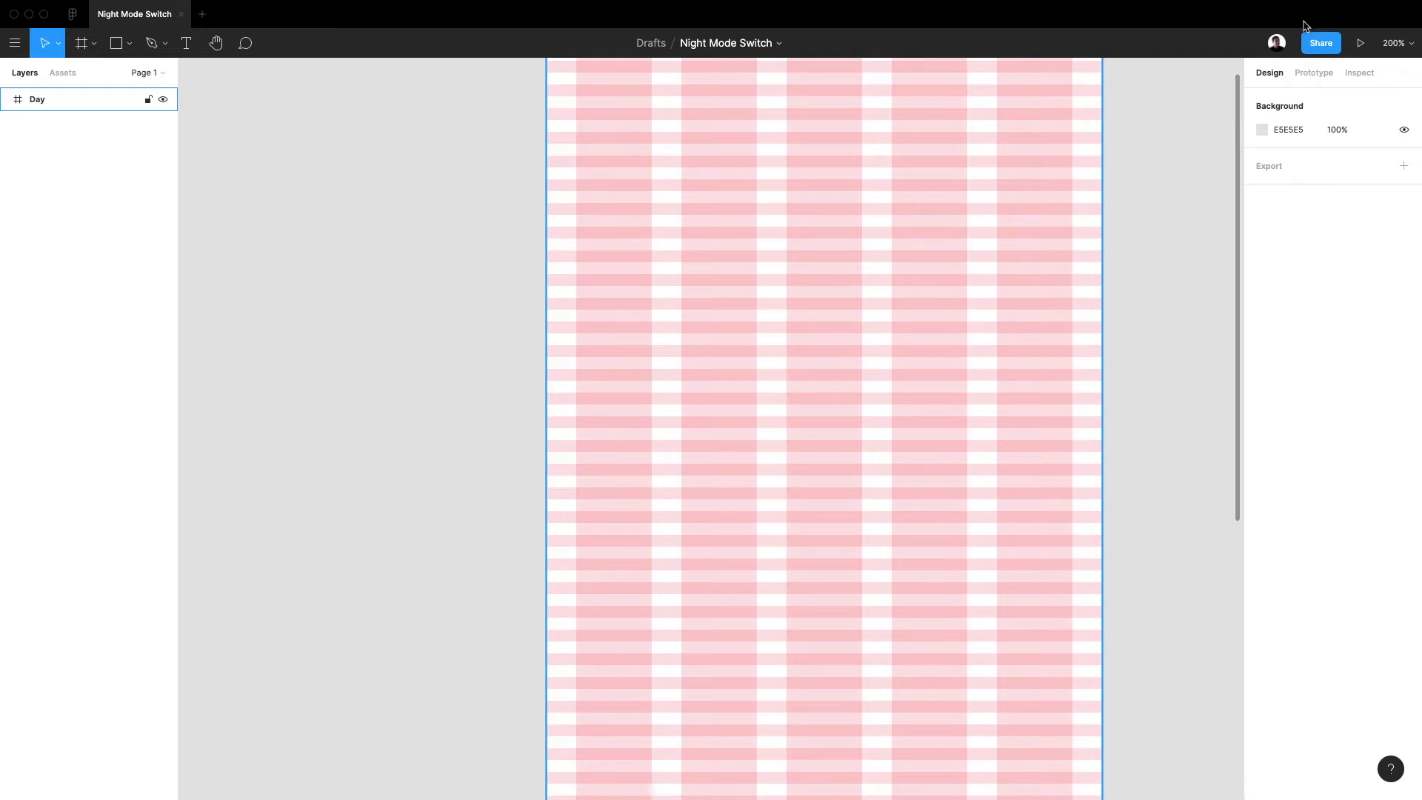
scroll(876, 338, up, 4)
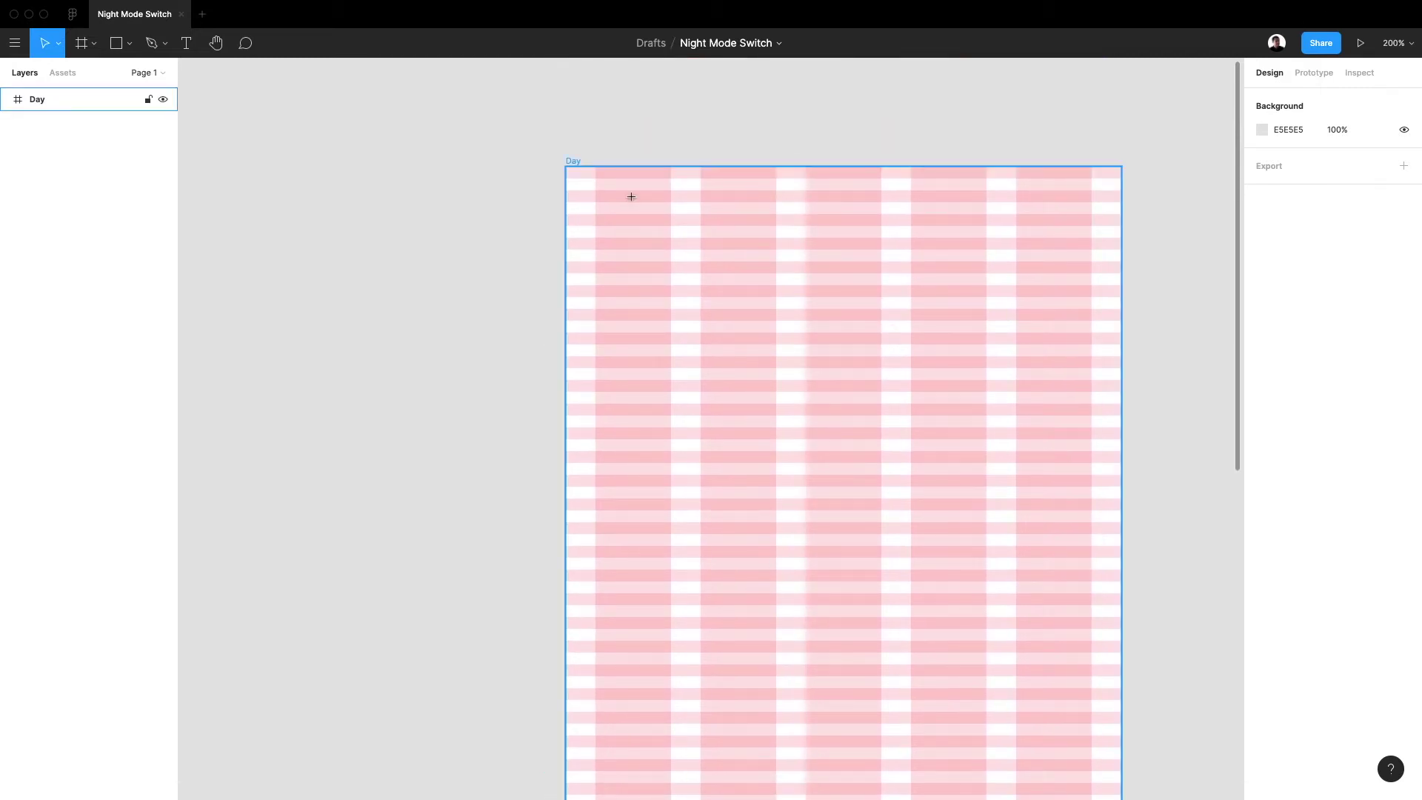
key(r)
mouse_move(565, 170)
mouse_down()
mouse_move(991, 279)
mouse_move(1120, 269)
mouse_move(1121, 253)
mouse_up()
click(964, 372)
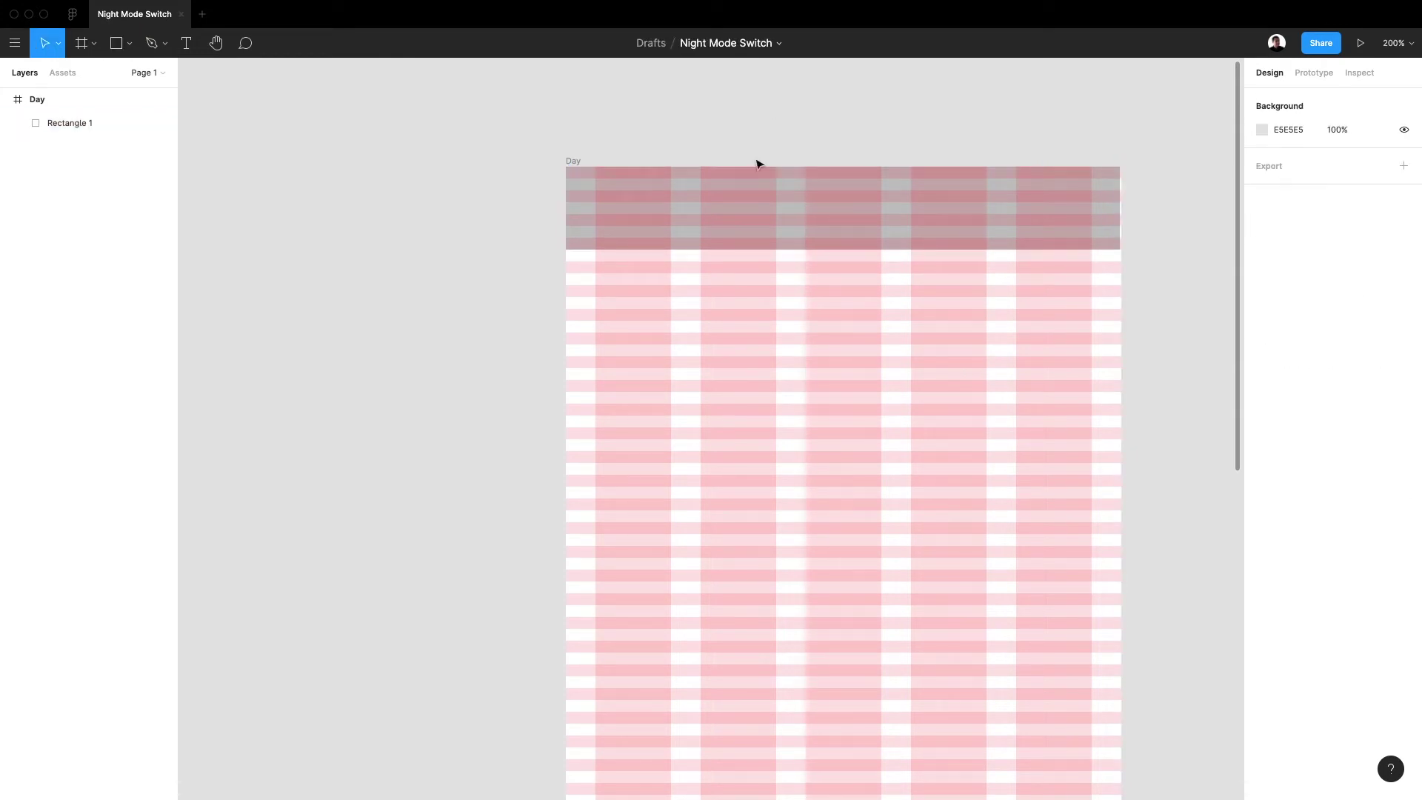
Add a 335 × 104 text box across the five columns reading "New Mars image from rover landing site shows the red planet in high definition"
key(t)
drag(596, 285, 1091, 440)
text(New Mars image from rover landing site shows the red planet in high definition)
key(Escape)
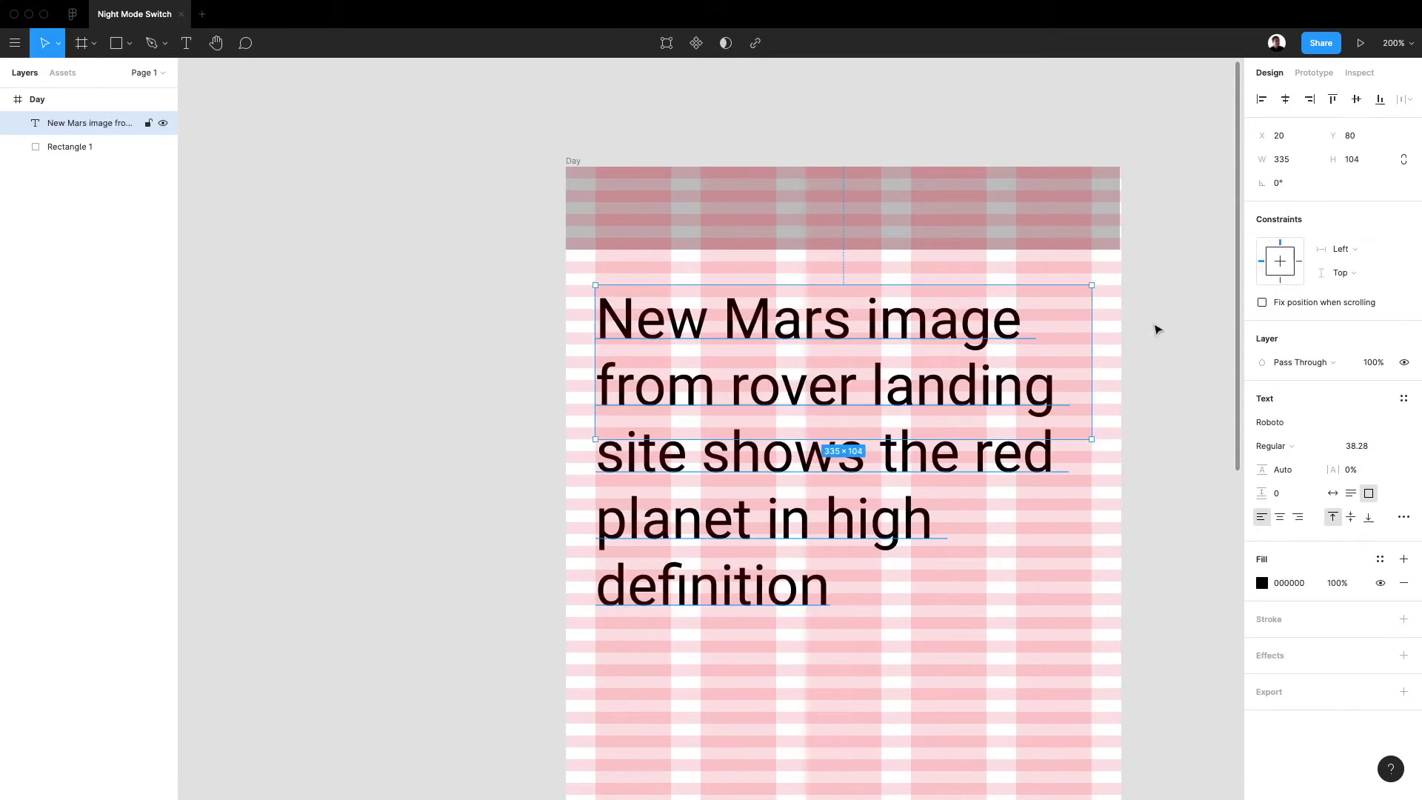
Set the headline's font to Cera Basic in the Black weight
click(1307, 423)
text(Cera Basic)
key(Return)
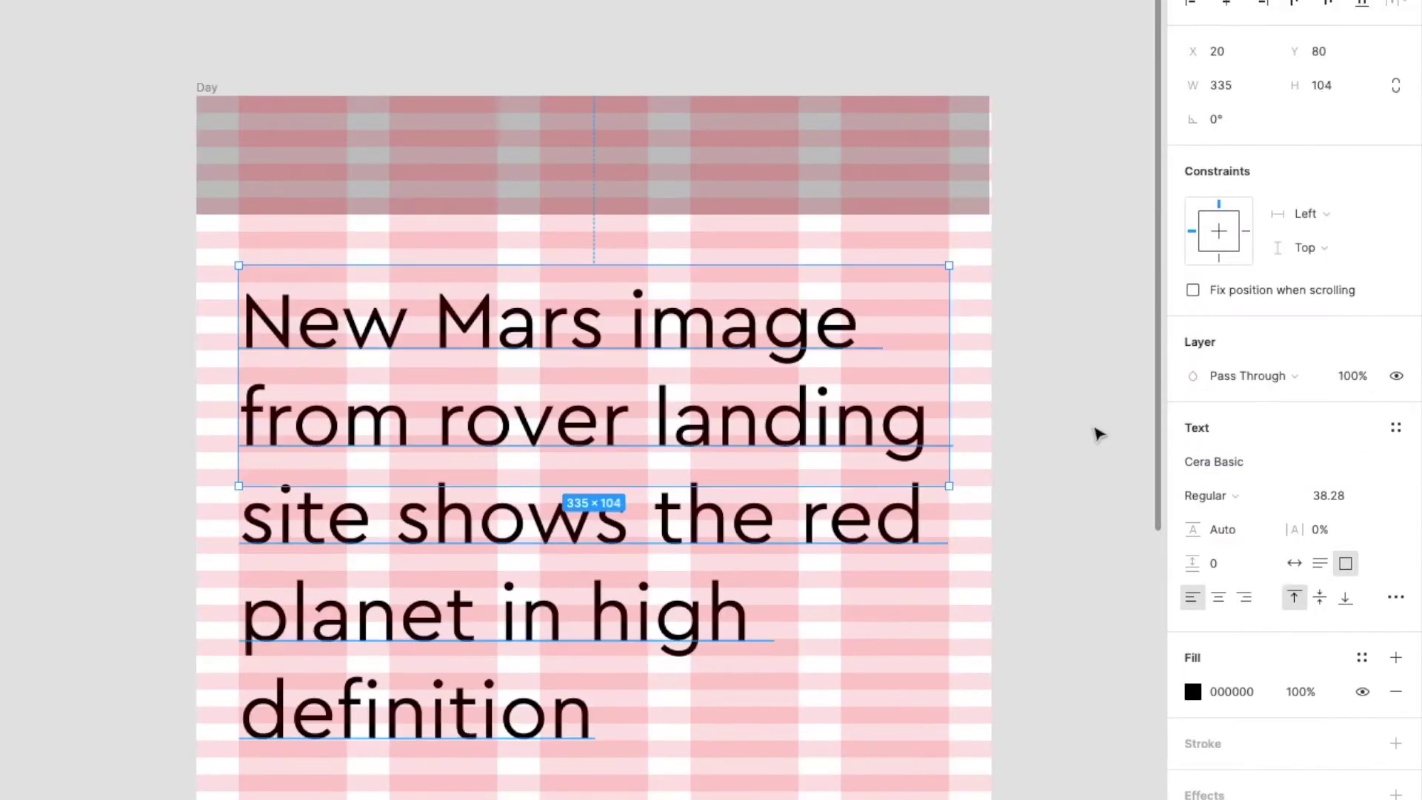
click(1229, 497)
click(1247, 547)
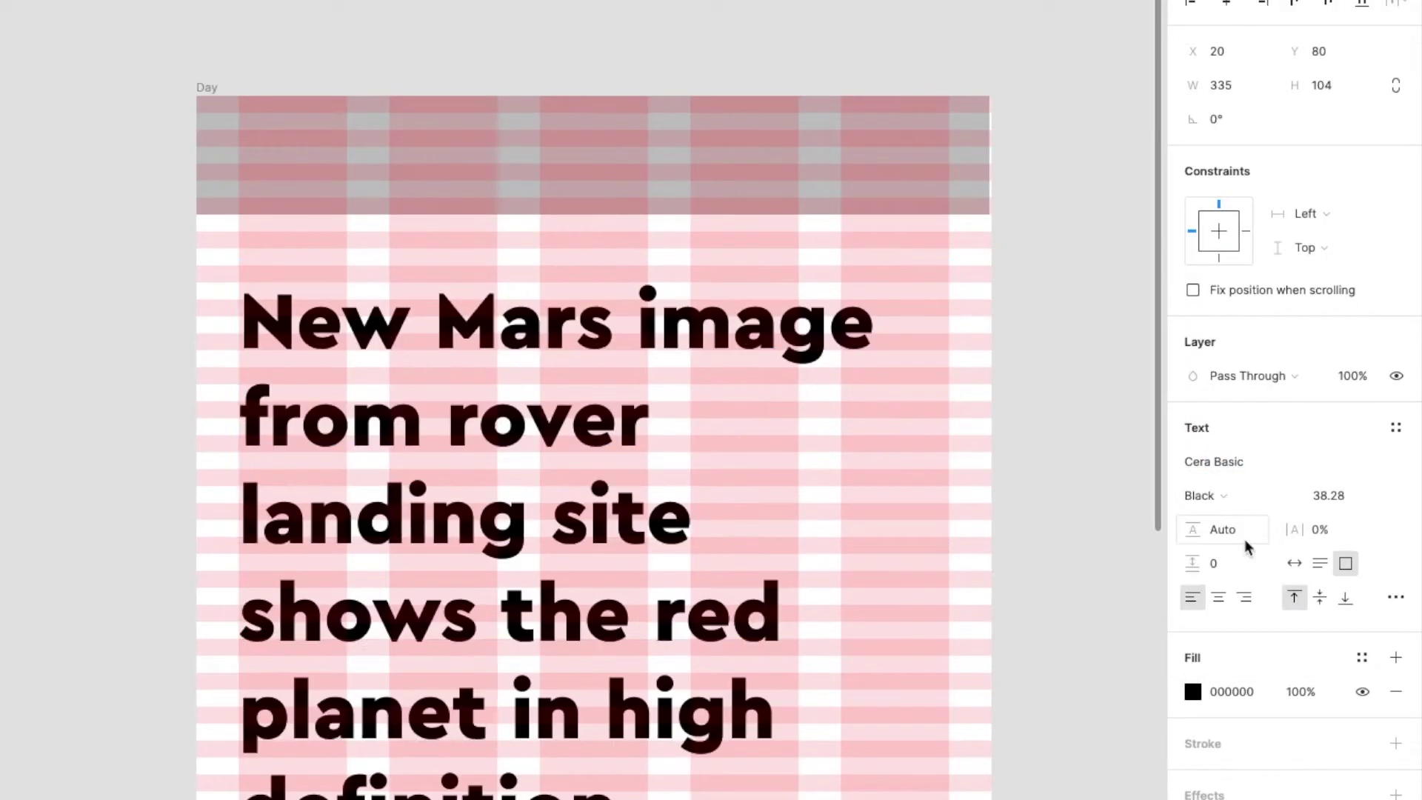
Set the headline's font size to 32 and extend its text box to a height of 144
click(1333, 496)
text(32)
key(Return)
click(1256, 539)
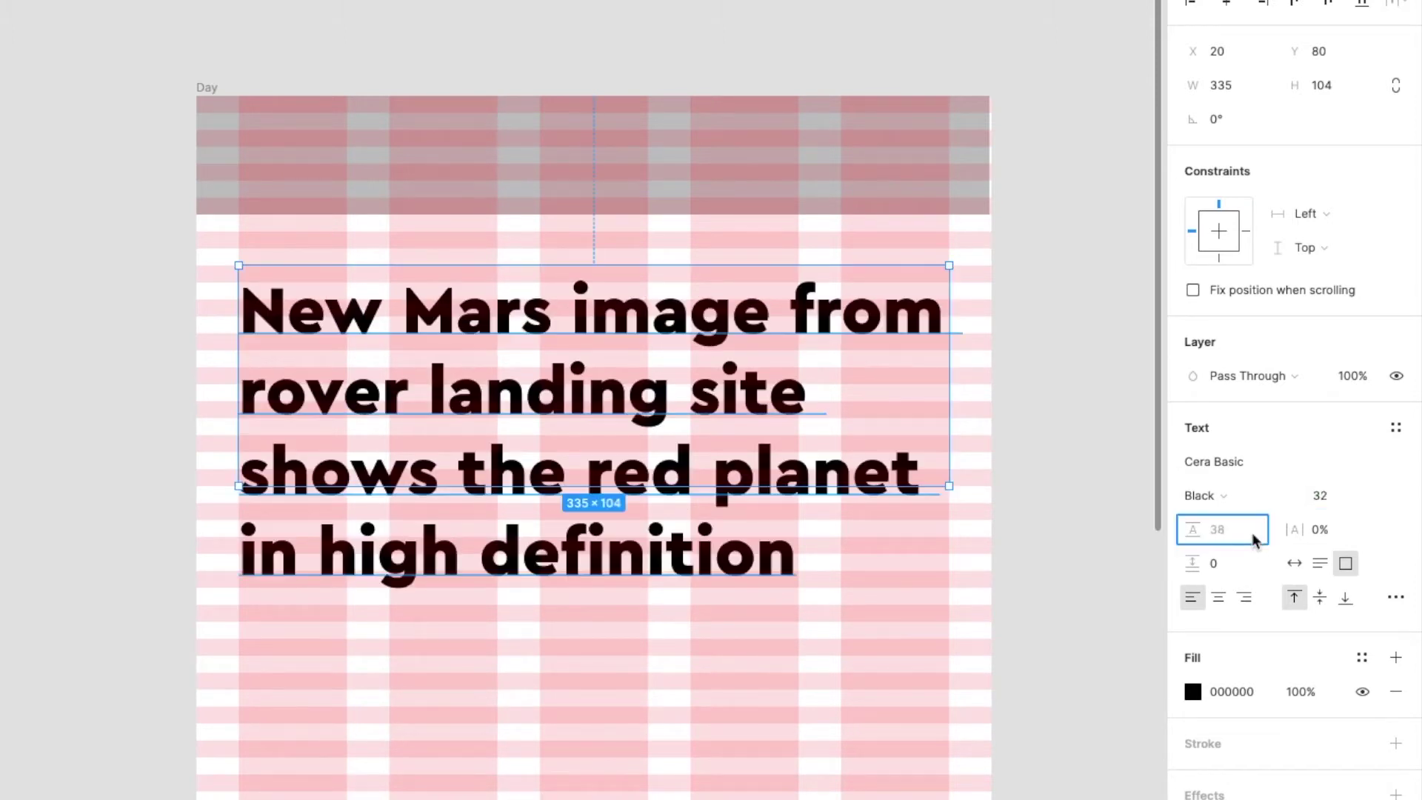
drag(855, 487, 855, 577)
Try line heights of 40 and 36 on the headline
click(1246, 530)
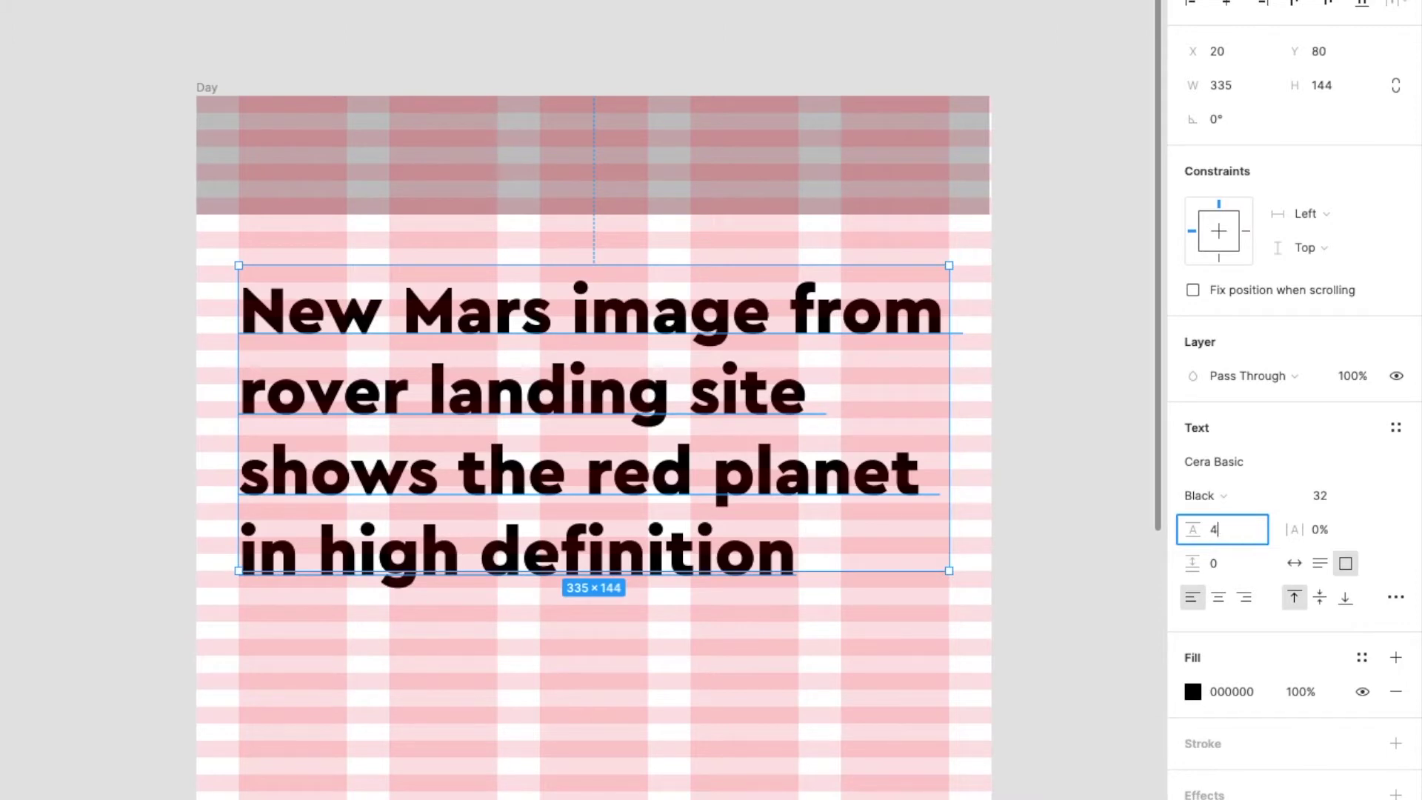
text(40)
key(Return)
click(1253, 532)
text(36)
key(Return)
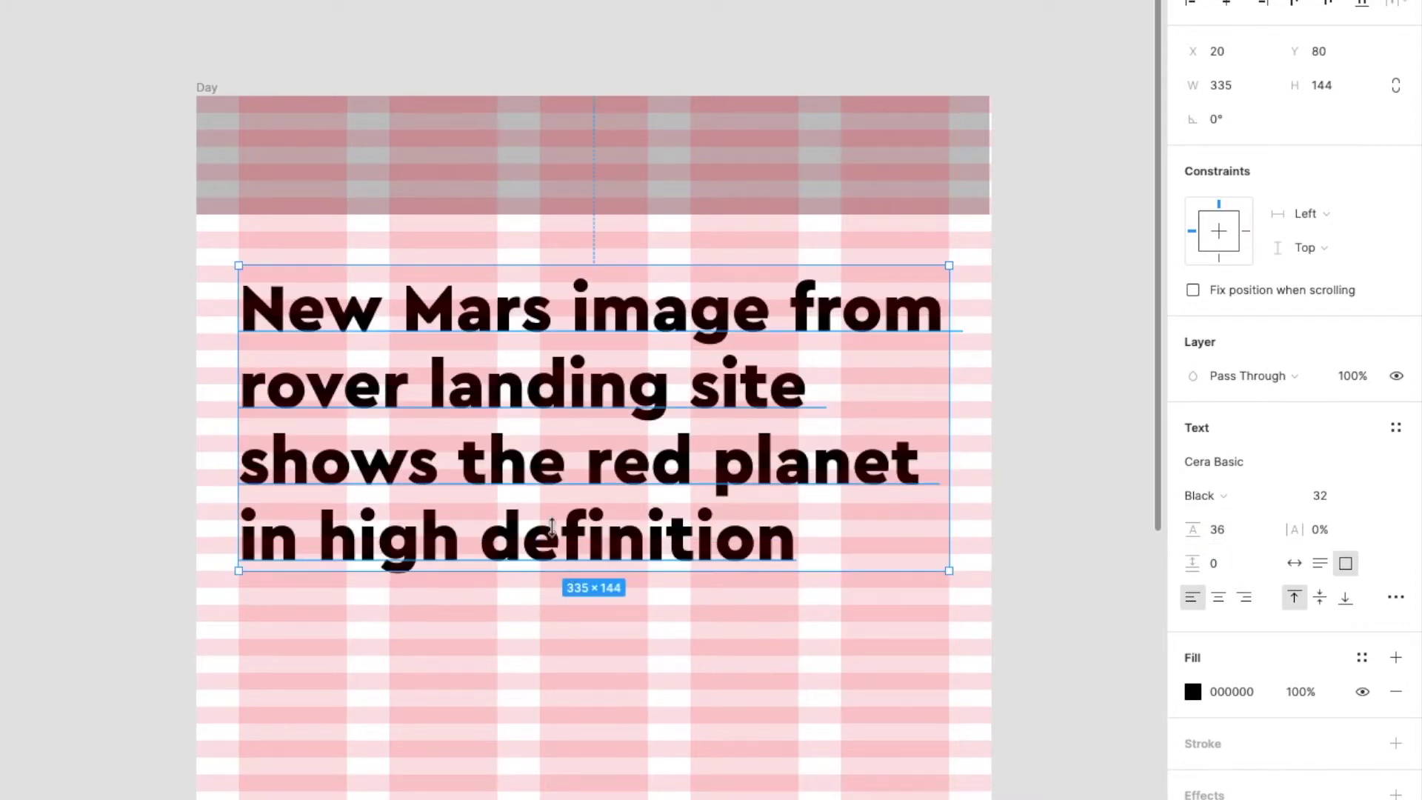
Move the headline up to Y 72, lining its text up with the row grid
double_click(500, 413)
click(718, 613)
click(718, 613)
mouse_move(657, 555)
mouse_down()
mouse_move(656, 538)
mouse_move(660, 559)
mouse_up()
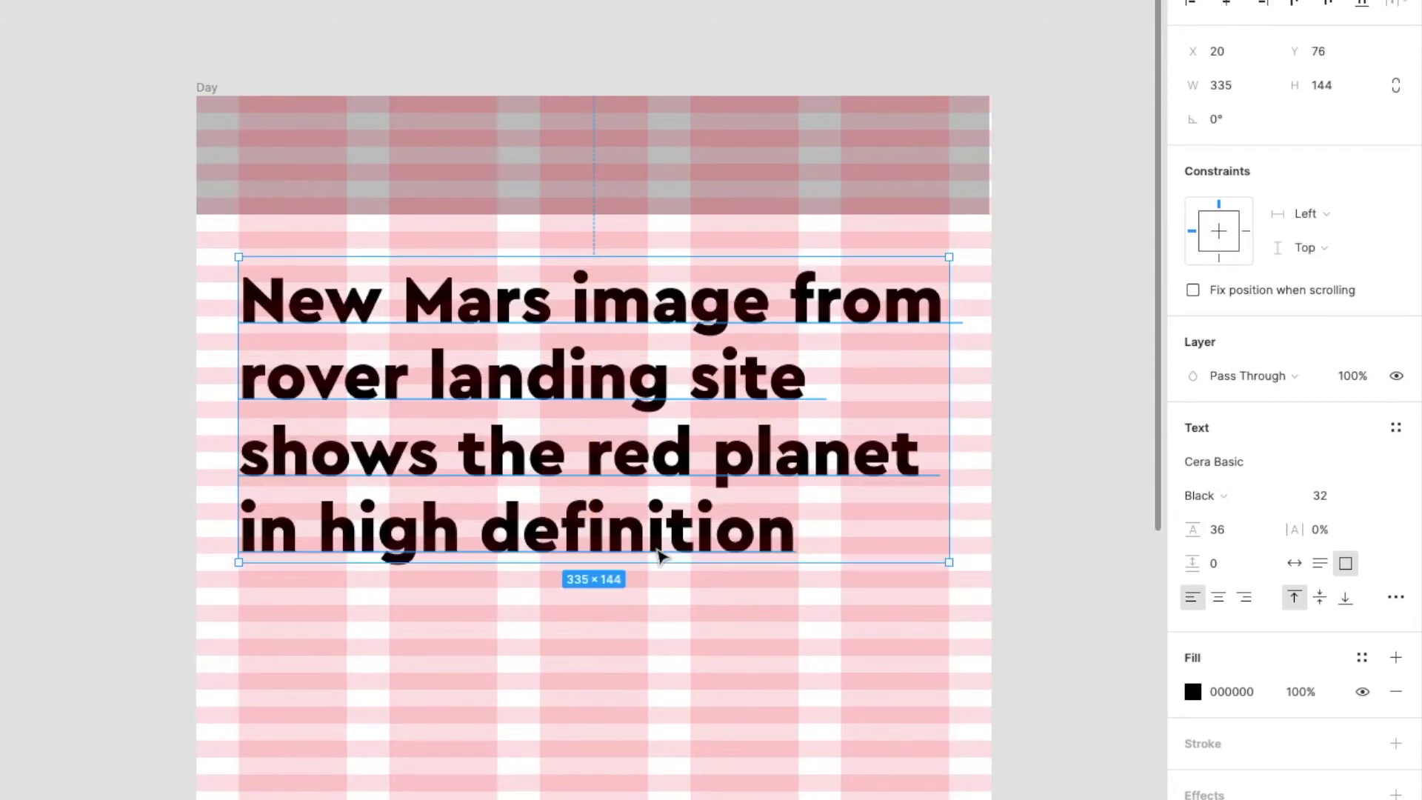
key(Up)
key(Up)
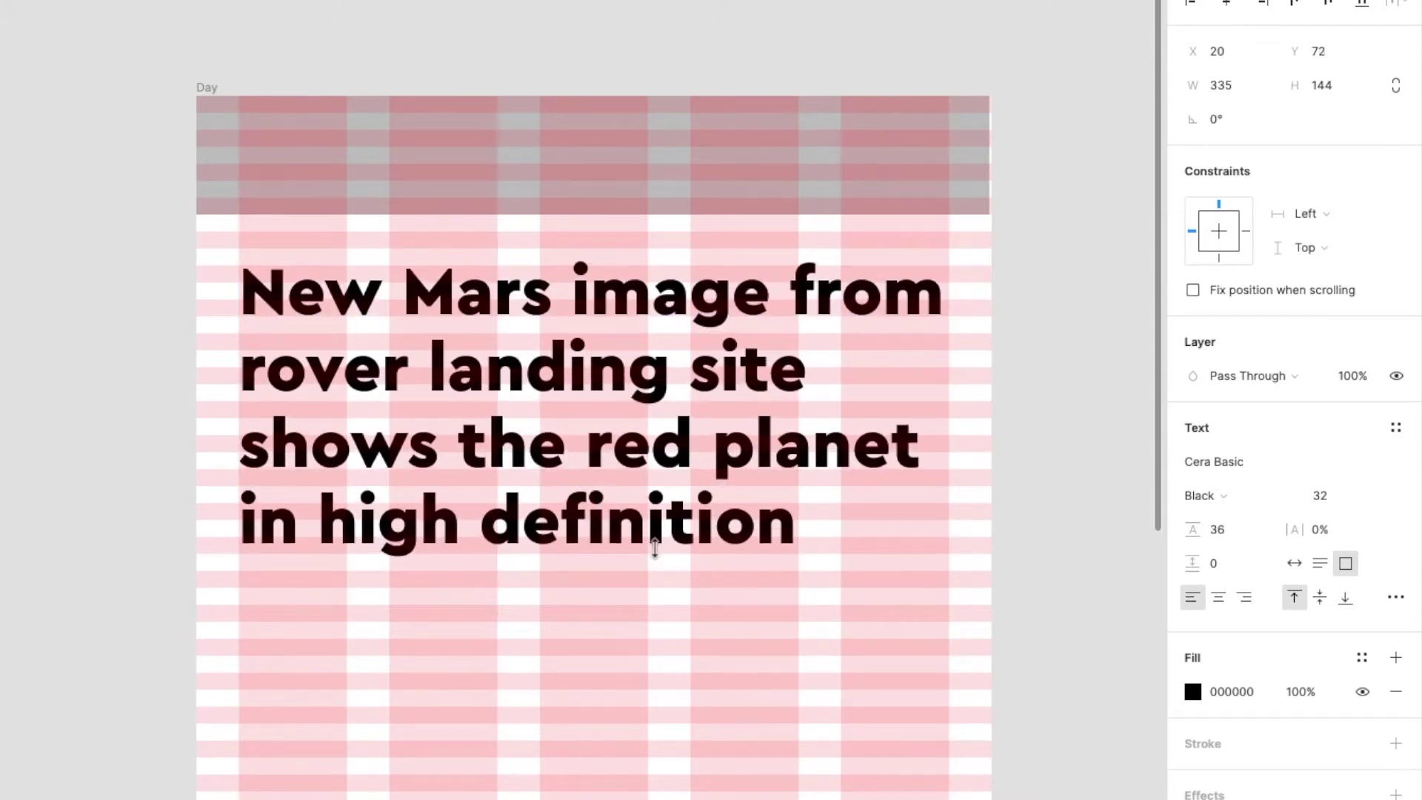
key(Down)
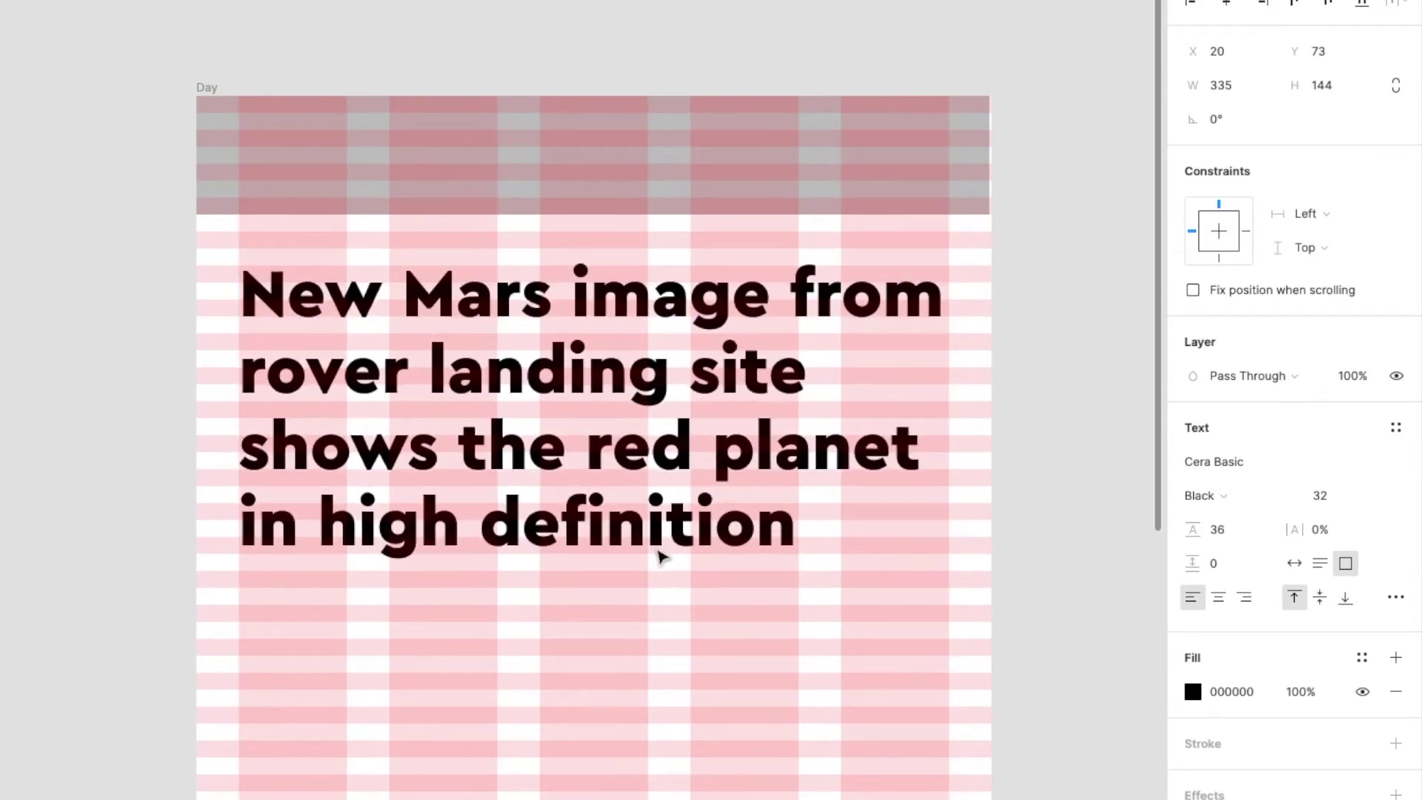
key(Up)
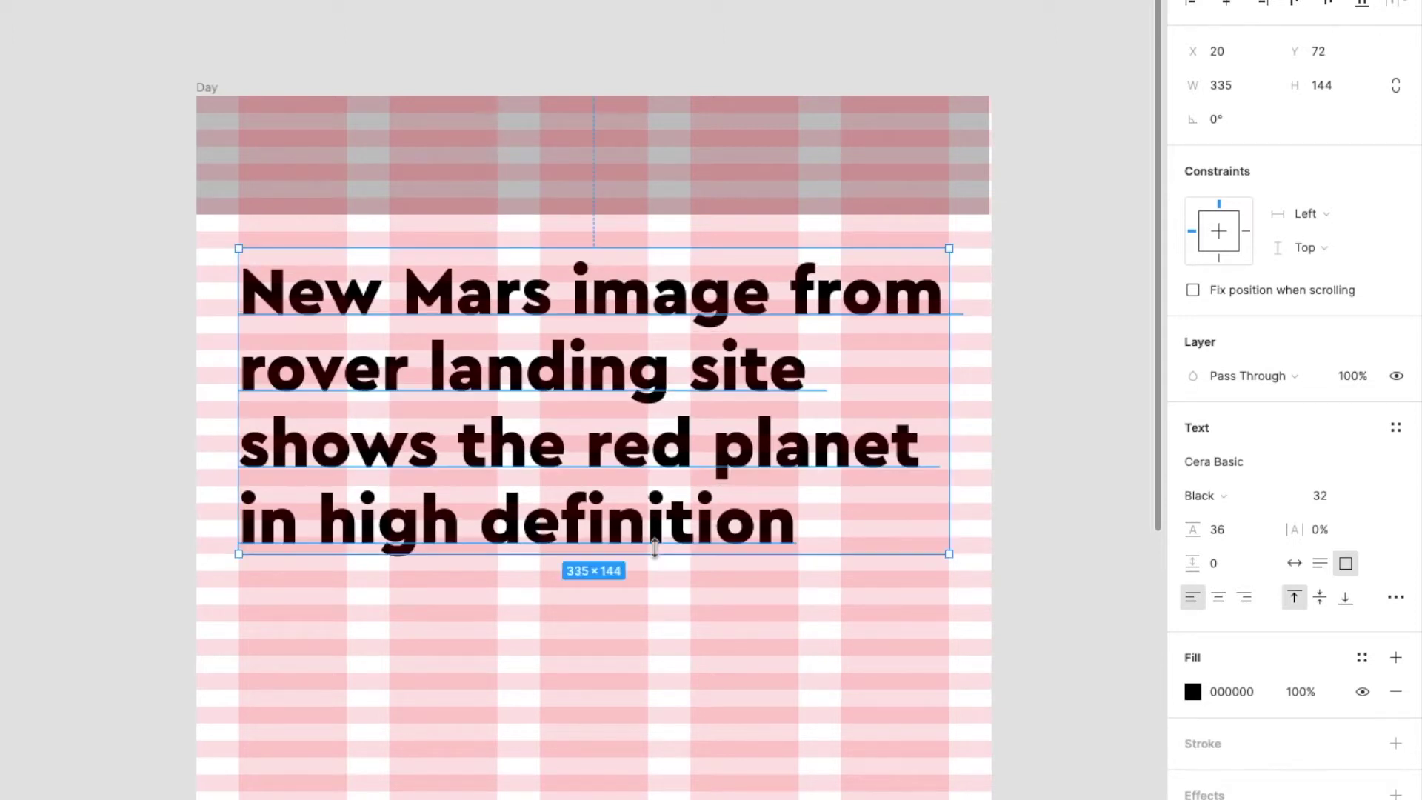
Set the headline's line height to 40 and nudge the text up to Y 70
click(1226, 530)
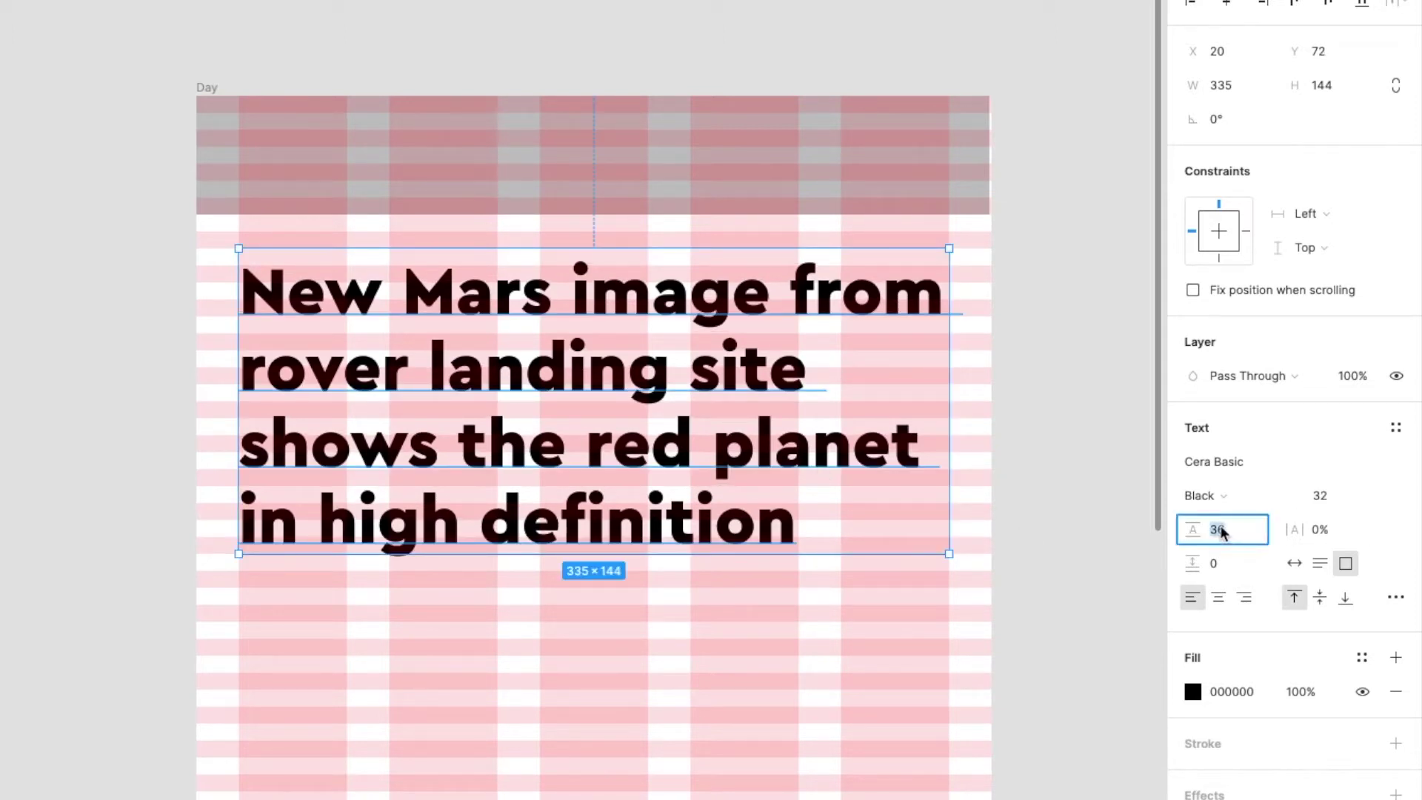
text(40)
key(Return)
key(Up)
key(Up)
key(Up)
key(Down)
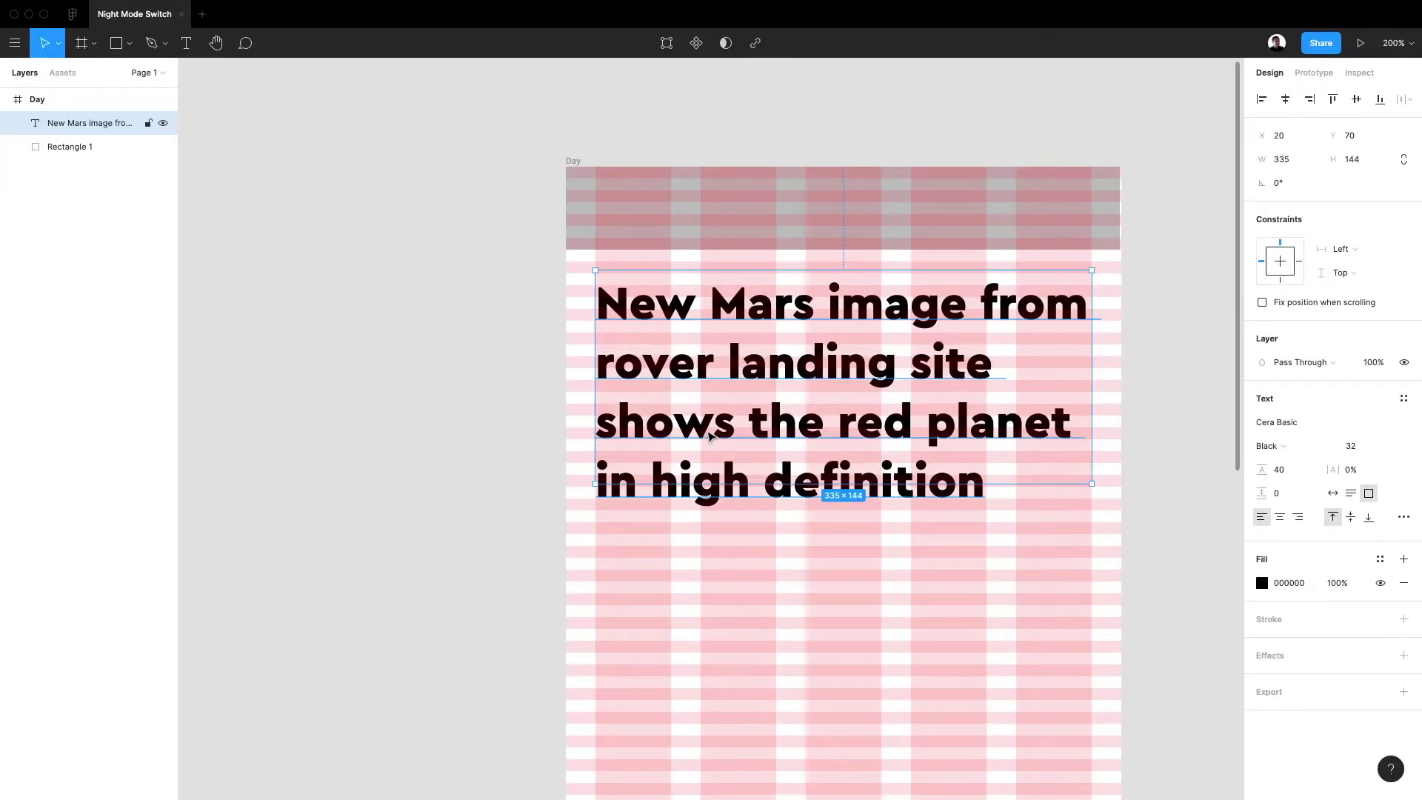
Set the headline's text box to auto height and shift it down to Y 72 to align its baselines with the row grid
click(1350, 494)
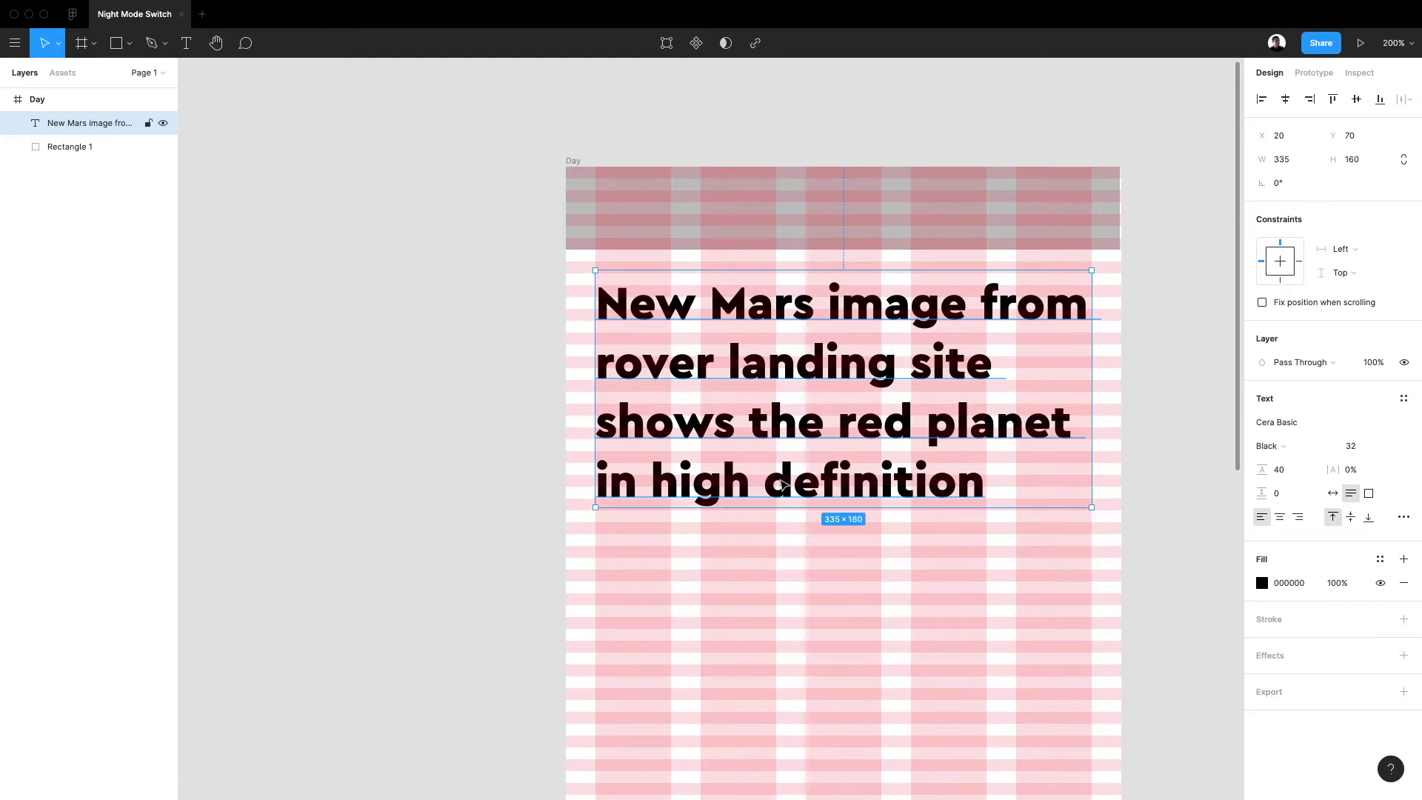
drag(656, 427, 657, 430)
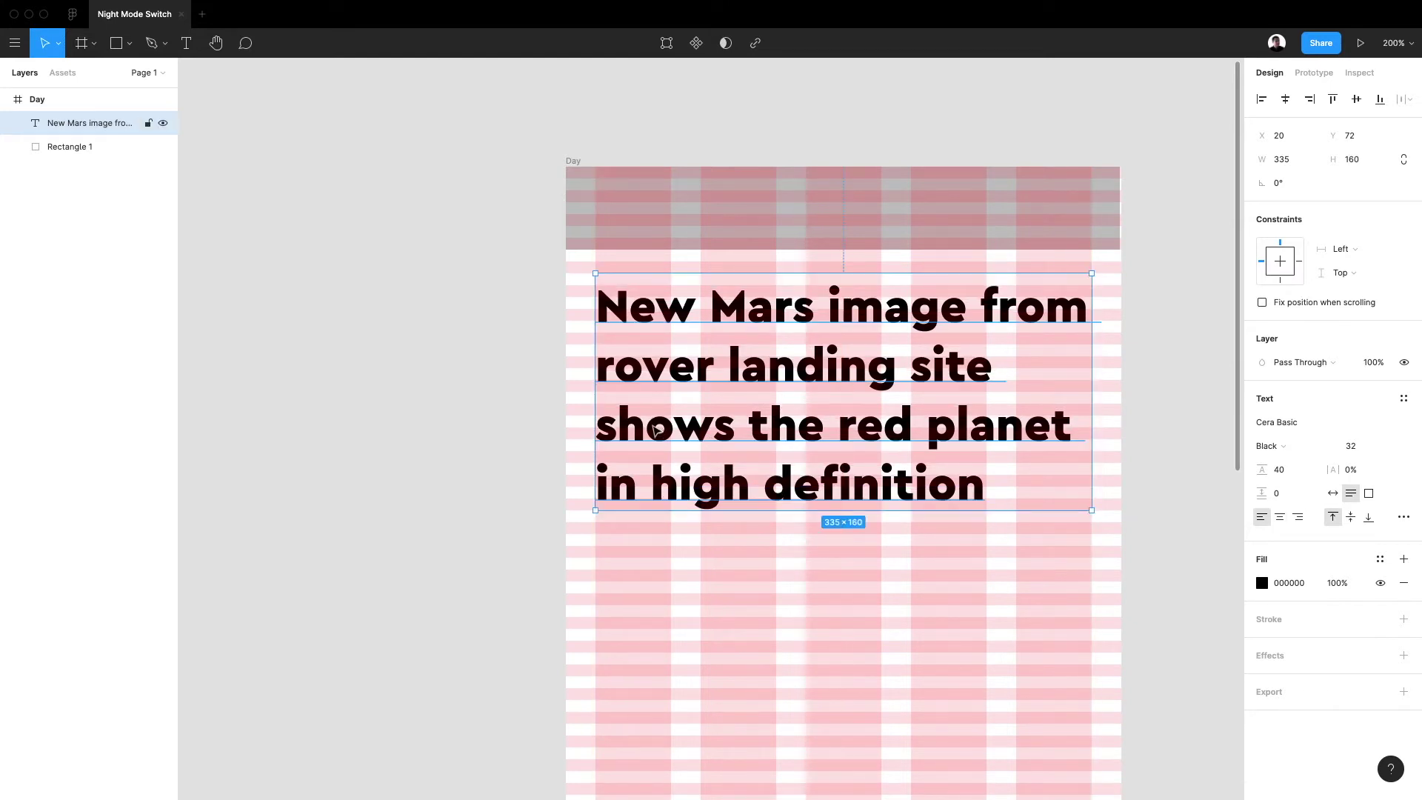
click(752, 628)
key(plus)
key(plus)
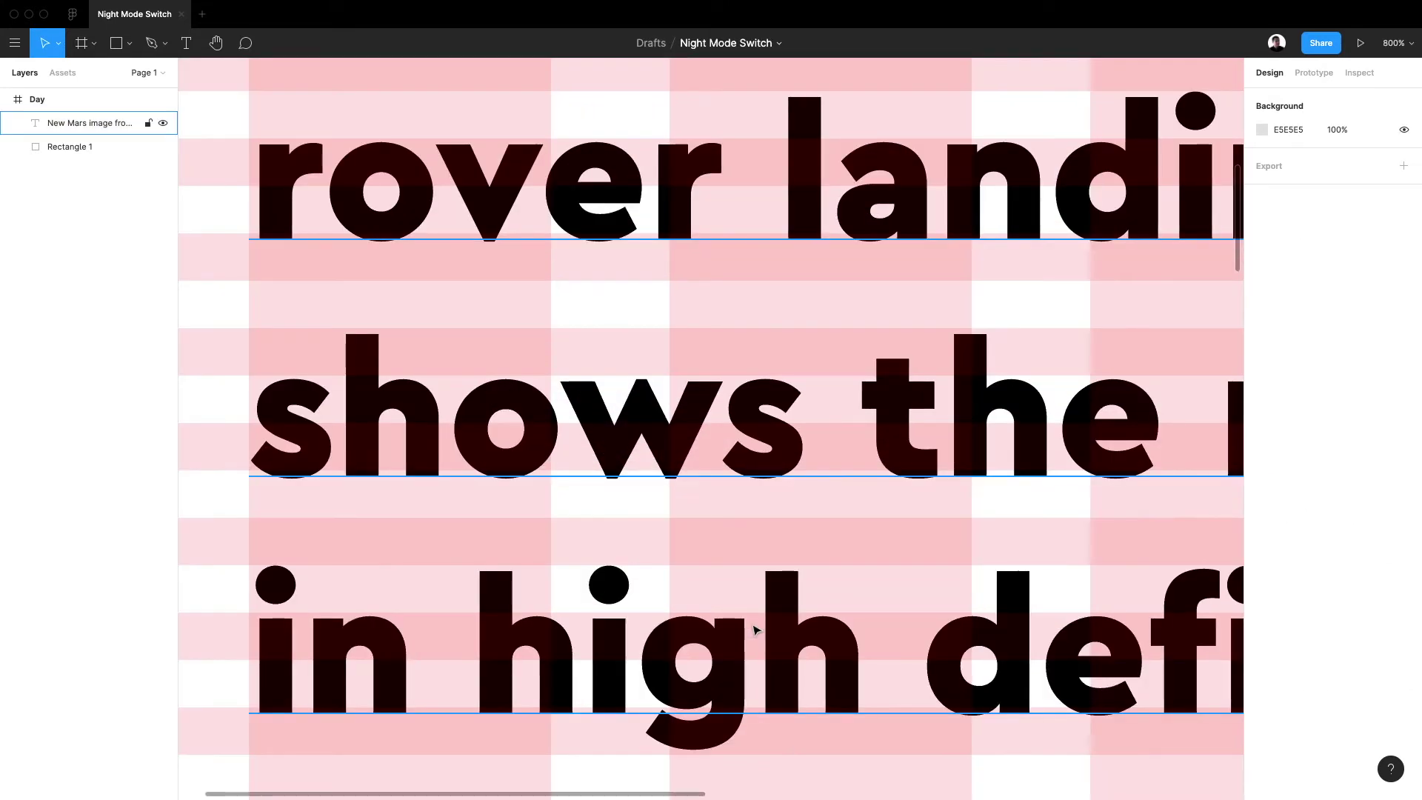
Nudge the headline text up to Y 71 so its baselines meet the row grid
click(602, 609)
key(Up)
key(shift+0)
click(727, 582)
Duplicate the headline to Y 240 and replace the copy's text with the Perseverance rover article, in Regular 20 with line height 24
click(697, 406)
drag(711, 381, 711, 506)
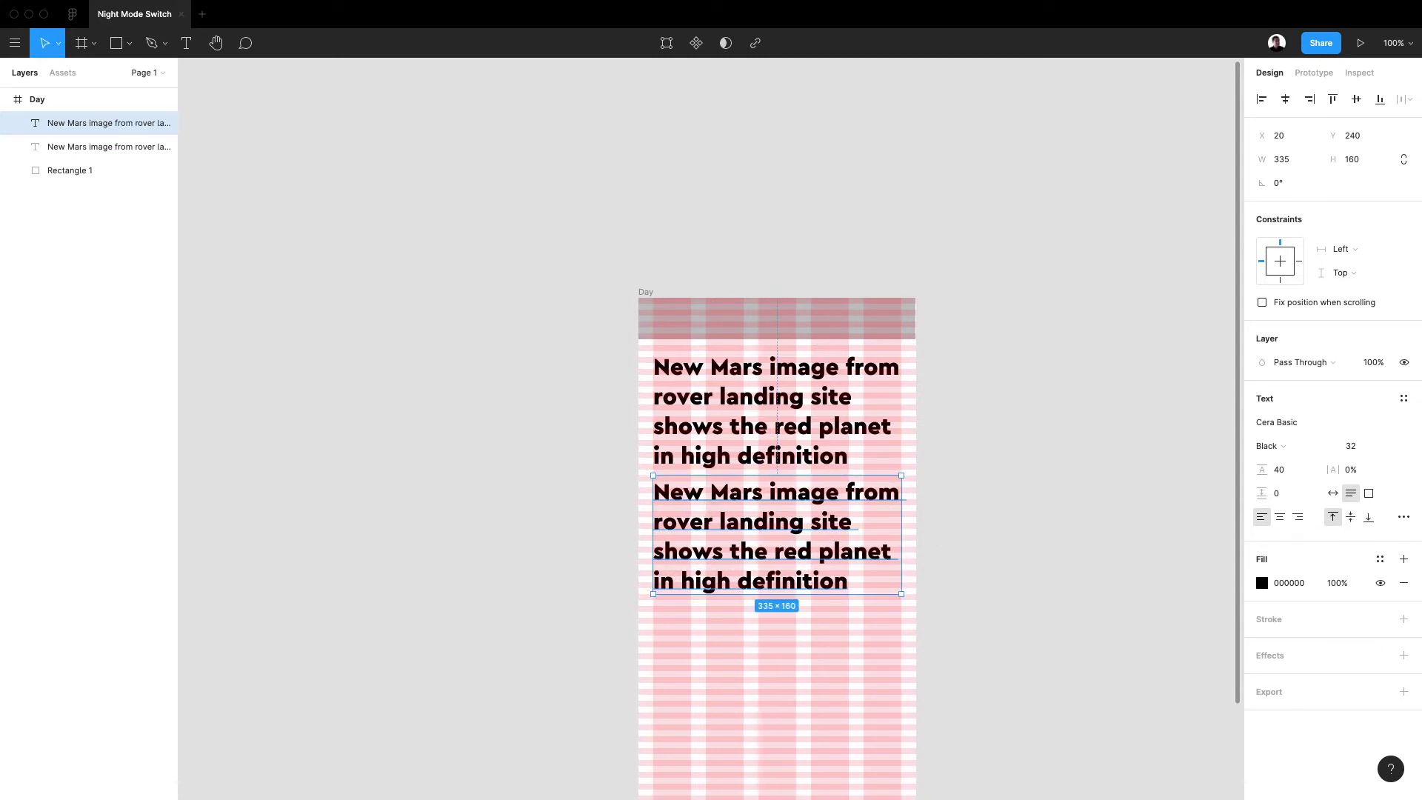
key(plus)
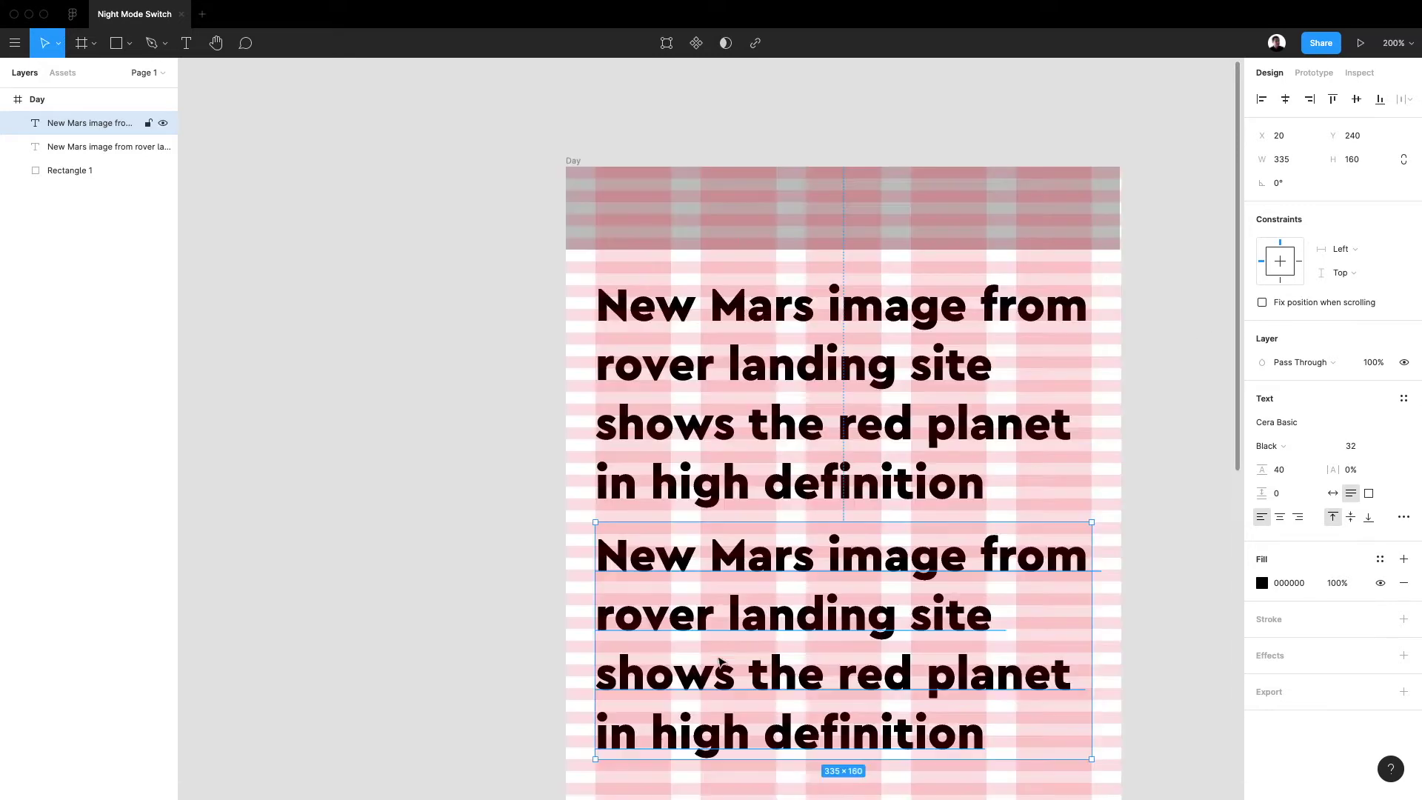
double_click(711, 556)
key(super+v)
triple_click(859, 541)
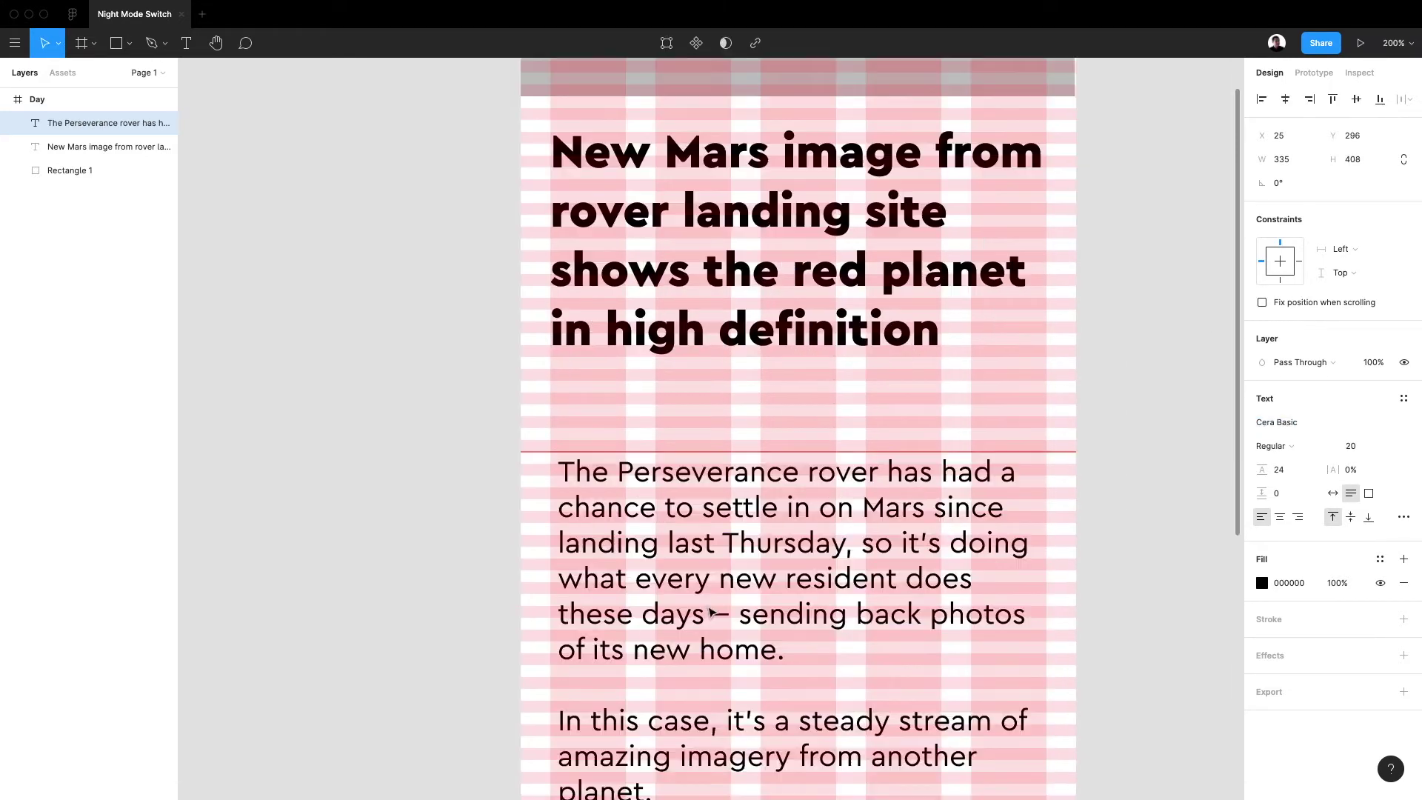
Move the body text to X 20, Y 292, aligned with the headline's left edge
drag(716, 613, 711, 609)
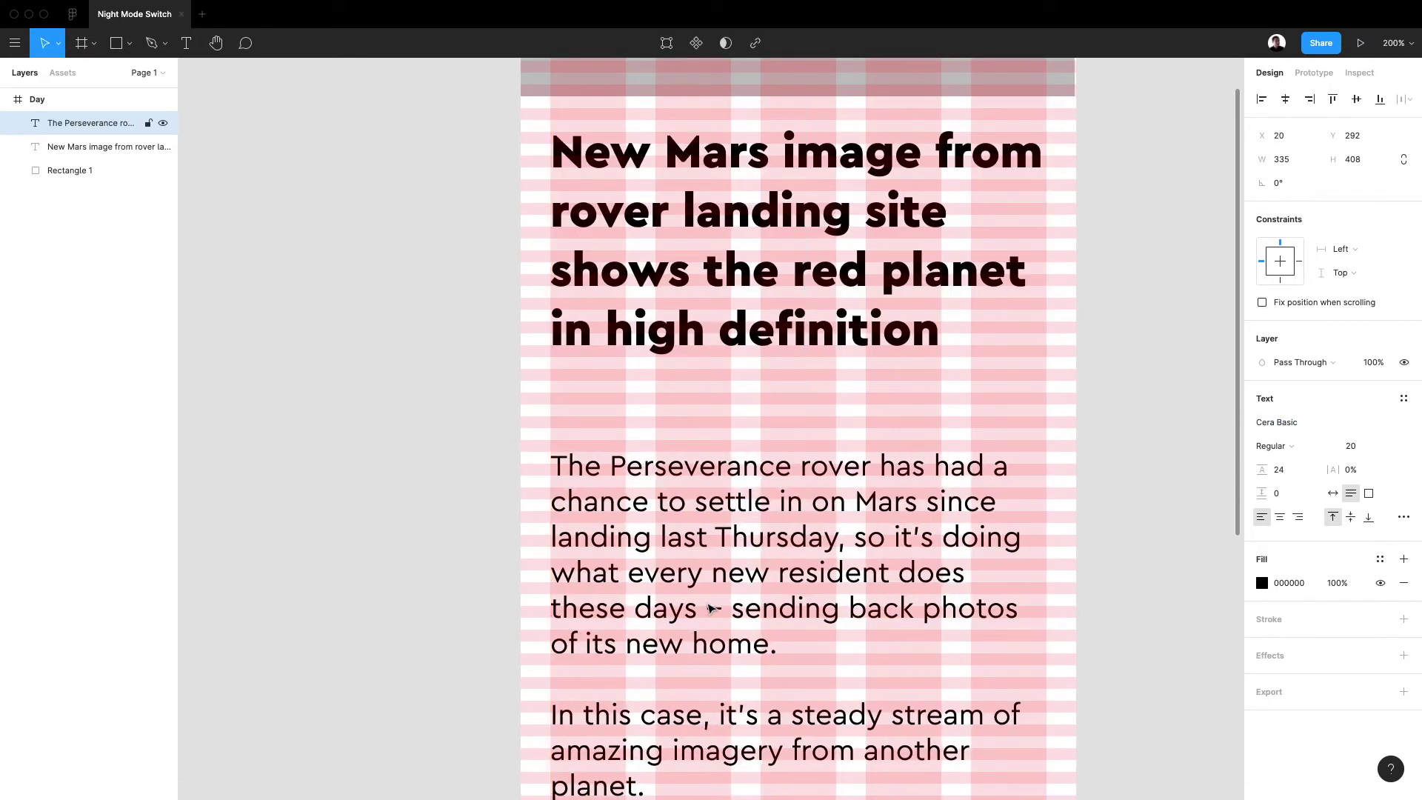
key(super+plus)
click(332, 646)
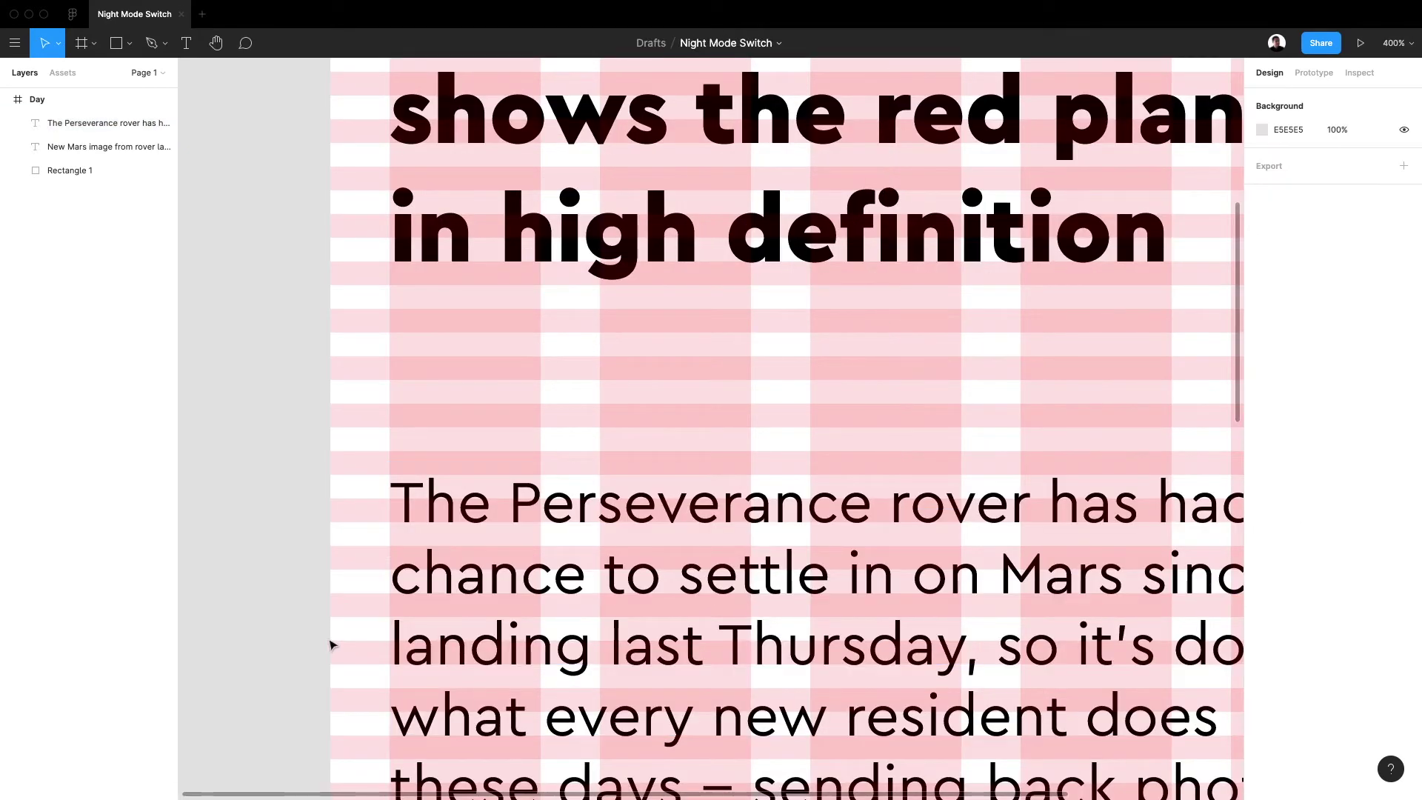
key(shift+0)
Delete the closing passage about the rover's Mastcam-Z instrument from the body text, ending it at "planet."
click(705, 500)
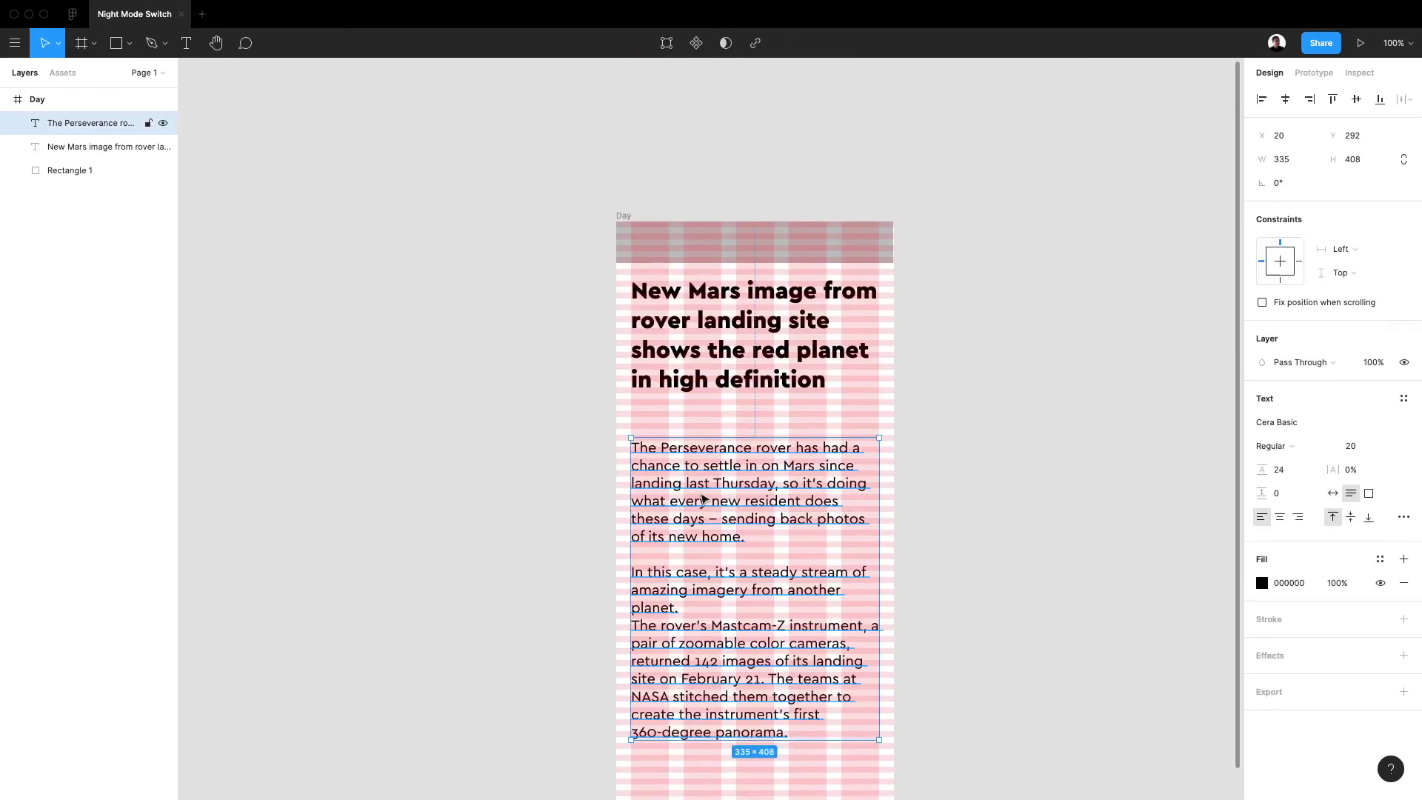
key(Return)
drag(678, 608, 916, 759)
key(BackSpace)
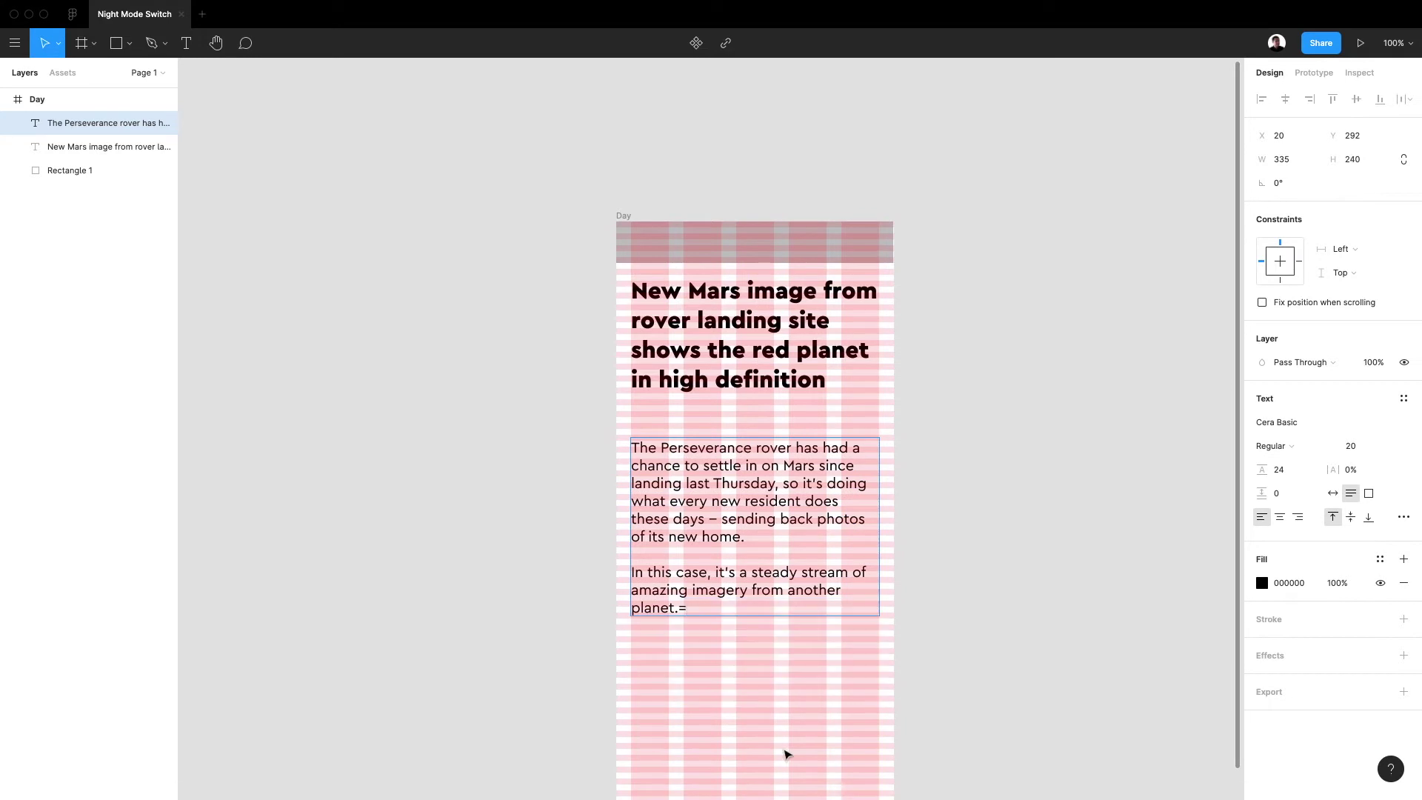
click(736, 669)
scroll(736, 668, up, 1)
Duplicate the body text to Y 240 with the text "Updated 0636 GMT (1436 HKT) February 25, 2021" and shift the original body text down
click(702, 550)
alt+drag(703, 551, 704, 512)
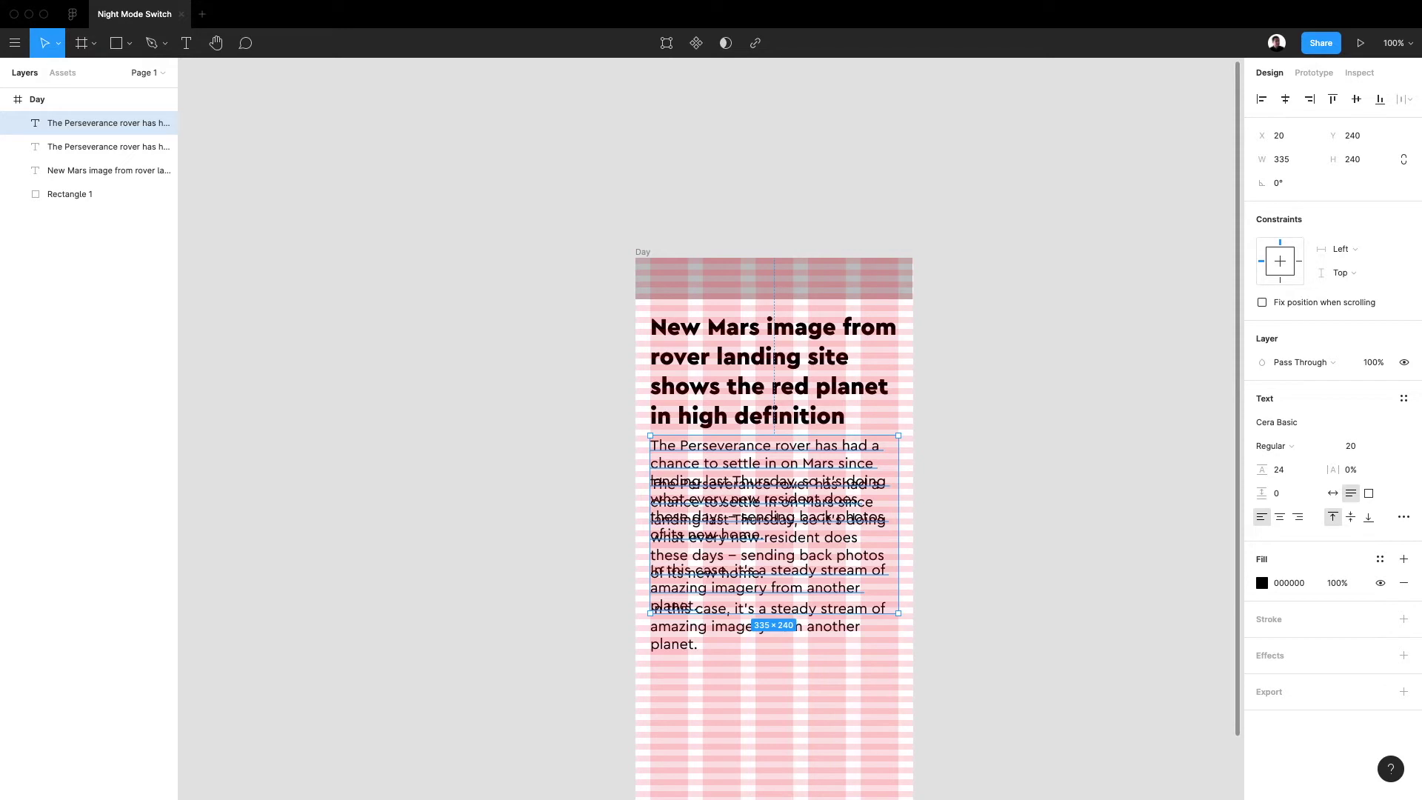
double_click(760, 465)
text(Updated 0636 GMT (1436 HKT) February 25, 2021)
click(816, 667)
drag(740, 512, 740, 520)
Set the date line's line height to 16 and its font size to 14
click(756, 459)
click(1292, 470)
text(16)
key(Return)
click(1361, 446)
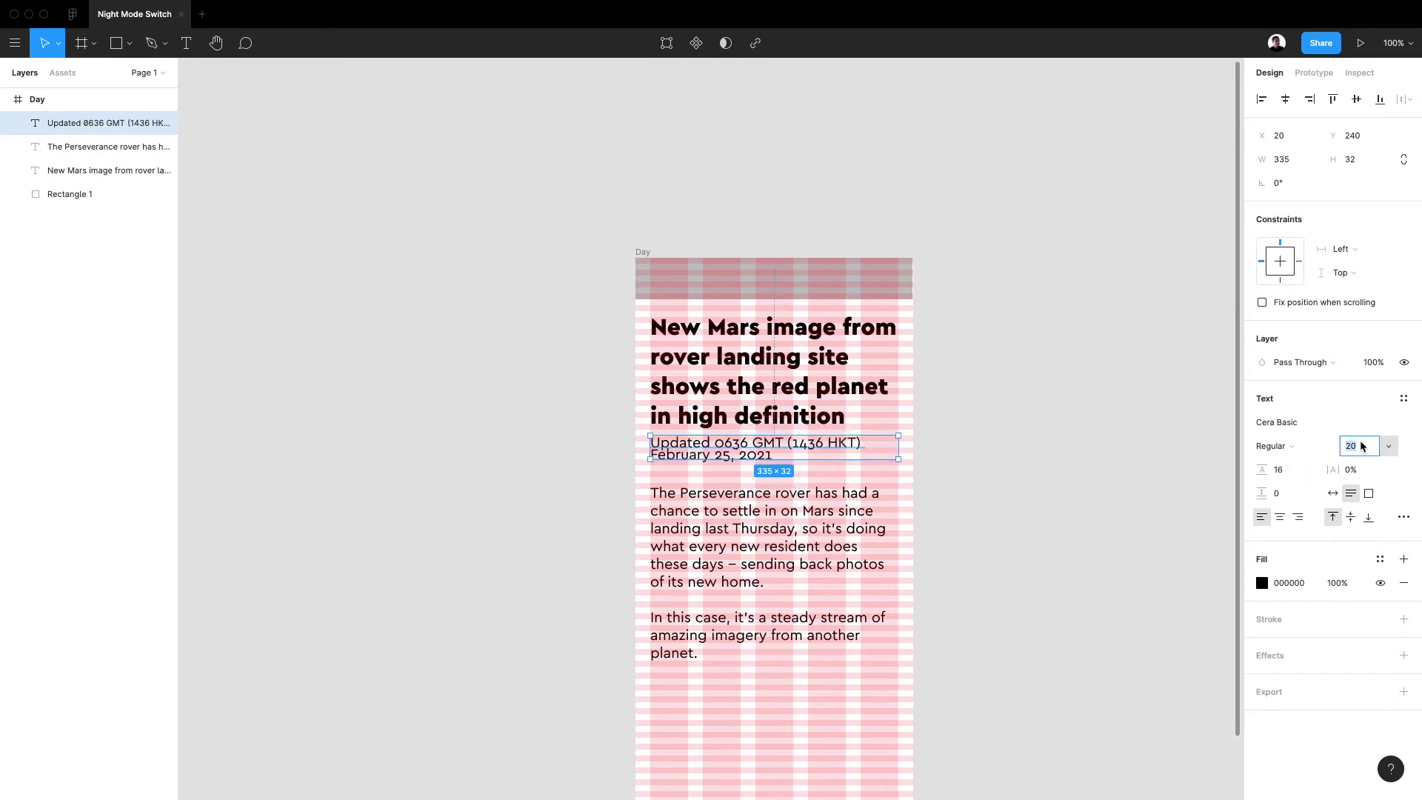
text(14)
key(Return)
Move the body text up to Y 286 and nudge the date line down to Y 243
drag(744, 582, 744, 569)
key(super+equal)
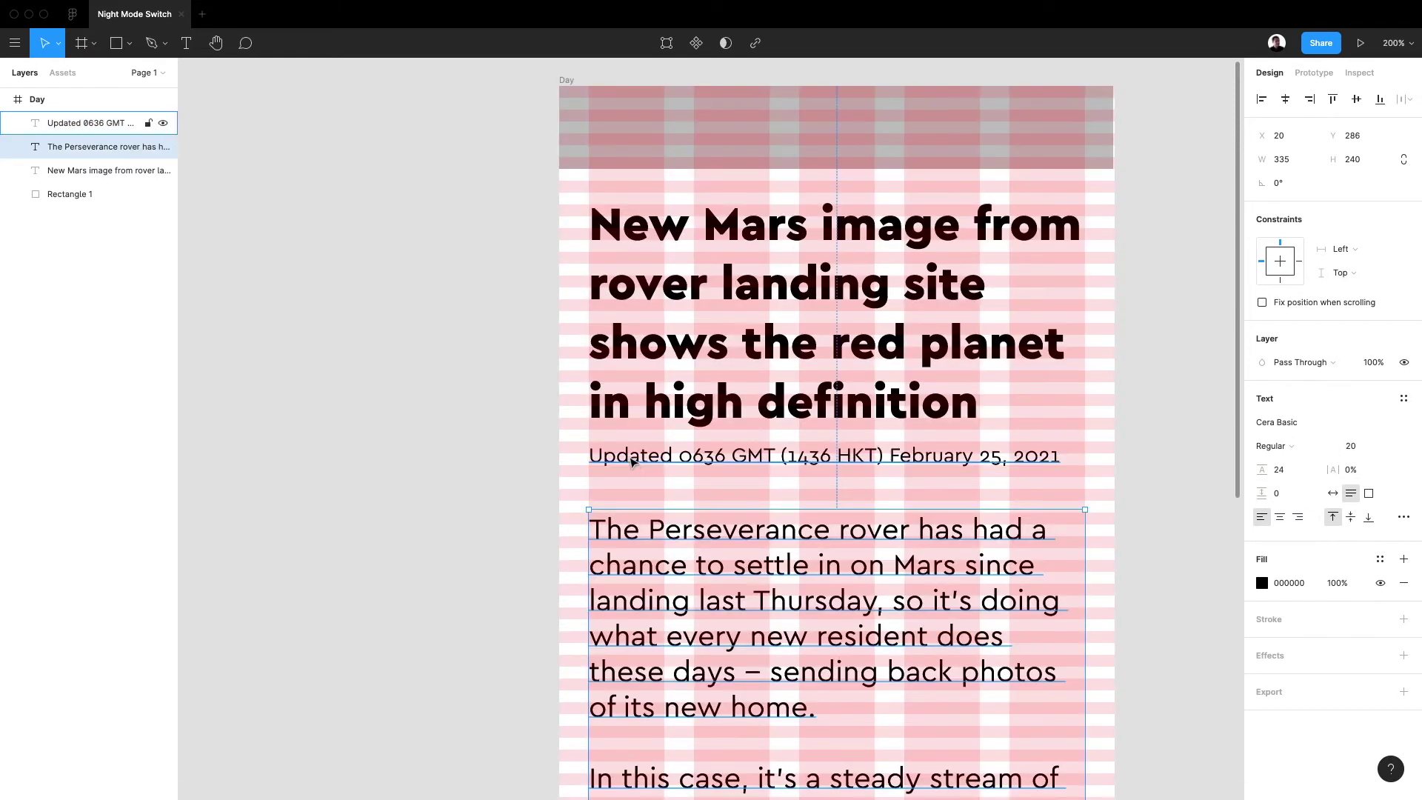
click(672, 446)
key(Down)
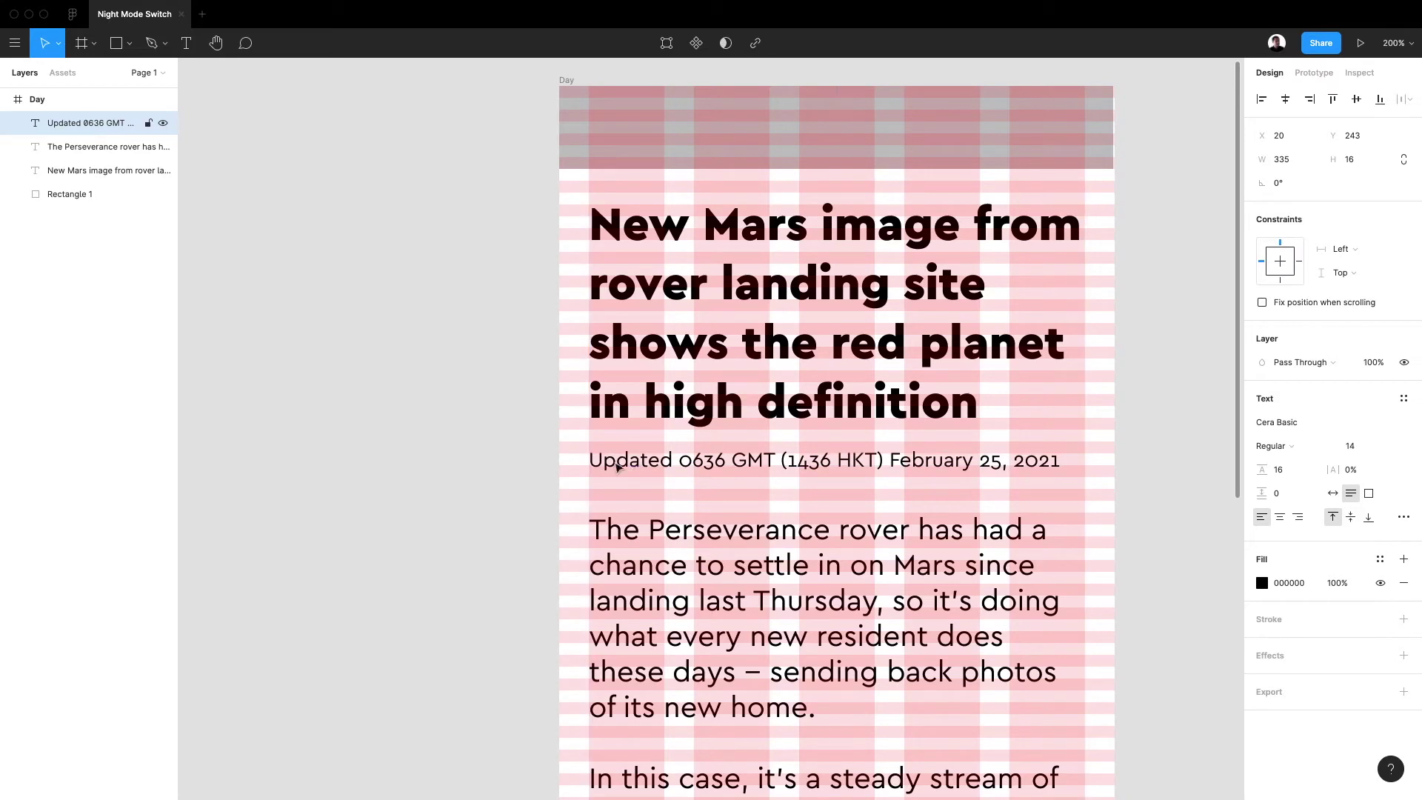
Try the body text higher up, closer to the date line
click(634, 548)
key(Up)
key(Up)
key(Up)
key(Up)
key(Up)
key(Up)
key(Up)
key(Up)
key(Up)
key(Up)
key(Up)
key(Up)
key(Up)
key(Up)
drag(635, 550, 635, 547)
key(Escape)
key(super+minus)
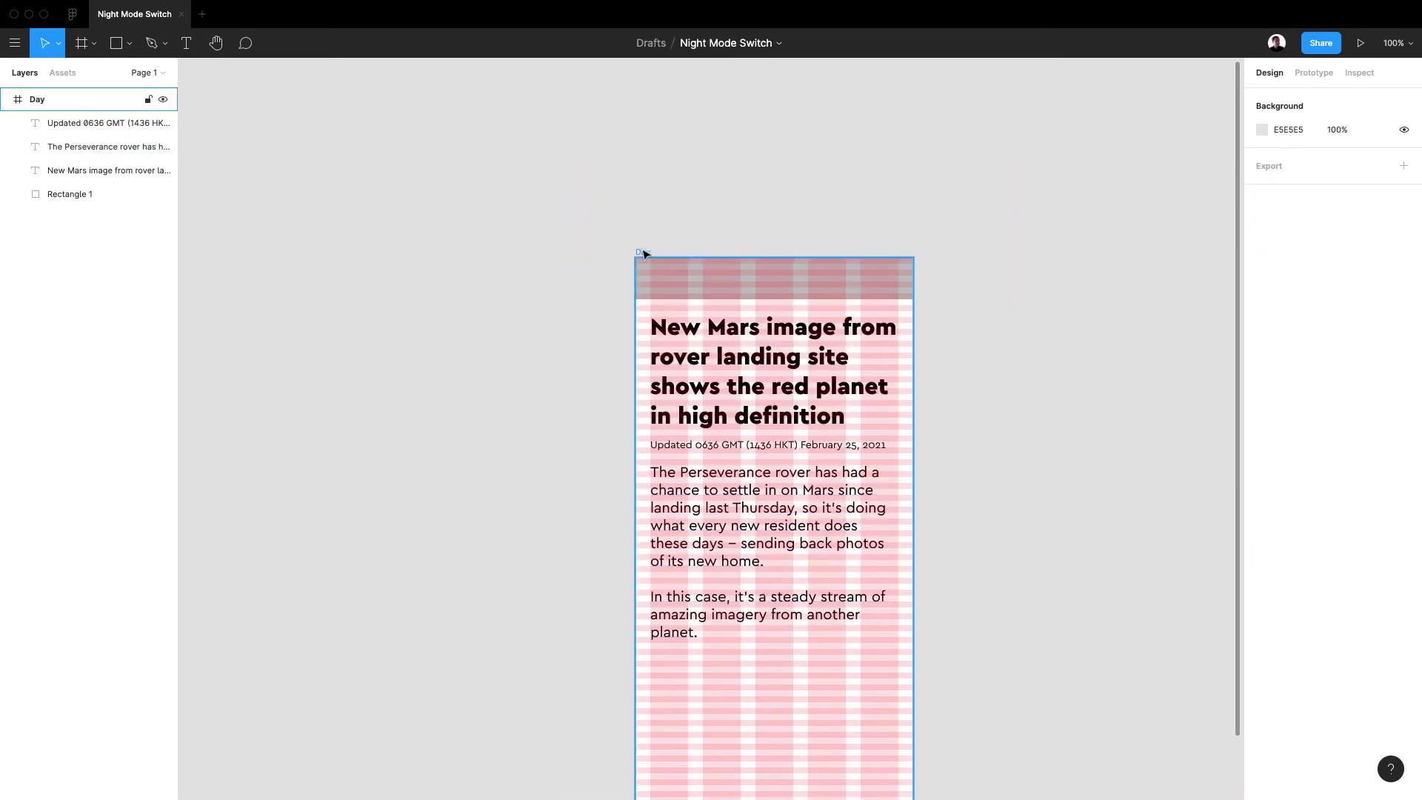
Review the spacing of the article text with the layout grids hidden
click(704, 286)
scroll(980, 416, right, 3)
scroll(955, 430, down, 1)
click(944, 443)
scroll(944, 442, up, 1)
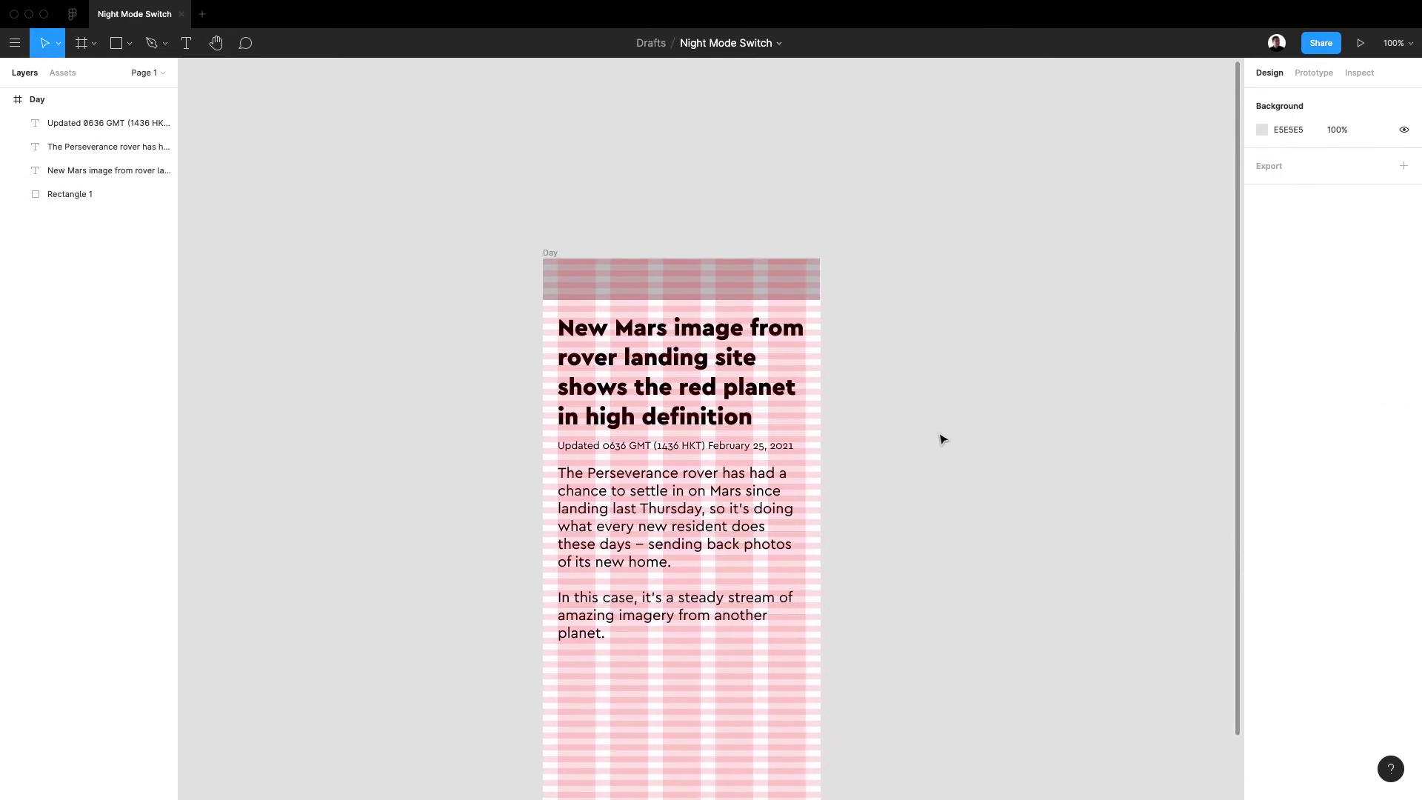
key(ctrl+g)
Show the layout grids again and nudge the body text down to widen the gap below the date line
click(687, 546)
key(ctrl+g)
key(shift+Down)
key(shift+Down)
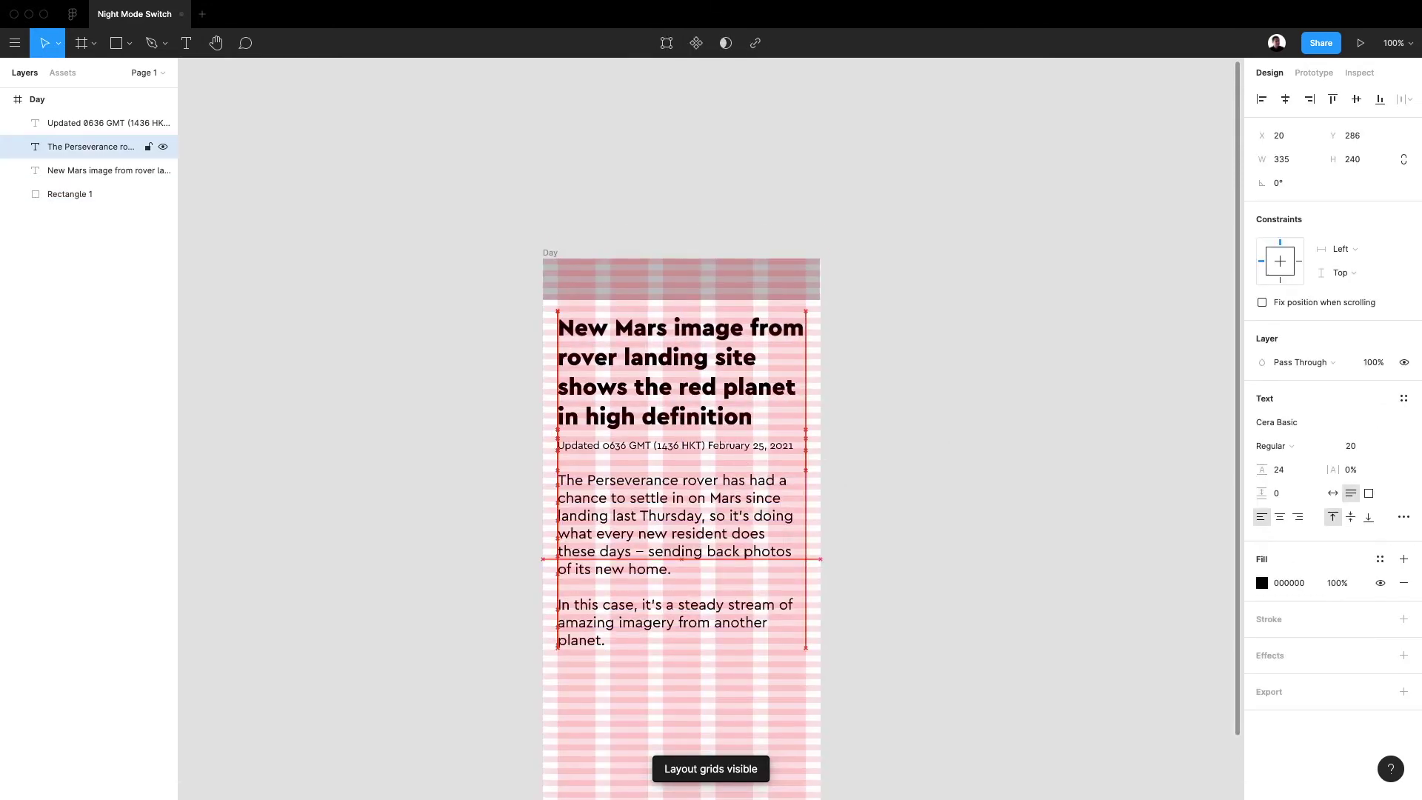
key(shift+Up)
key(Down)
key(Down)
key(Down)
key(Down)
key(Down)
Nudge the date line down to Y 250, away from the headline
click(678, 446)
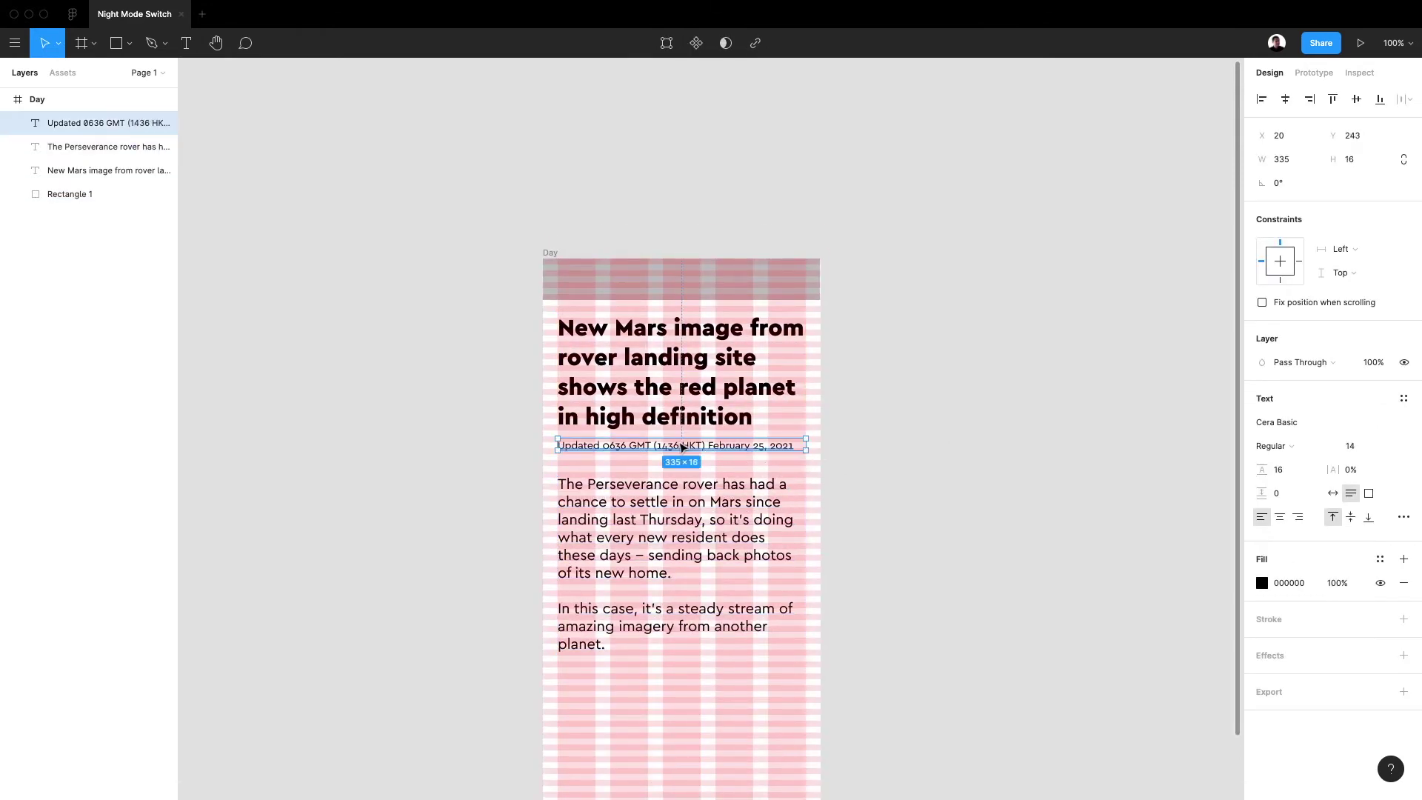
key(Down)
key(Down)
key(Down)
key(Down)
key(Down)
key(Down)
key(Down)
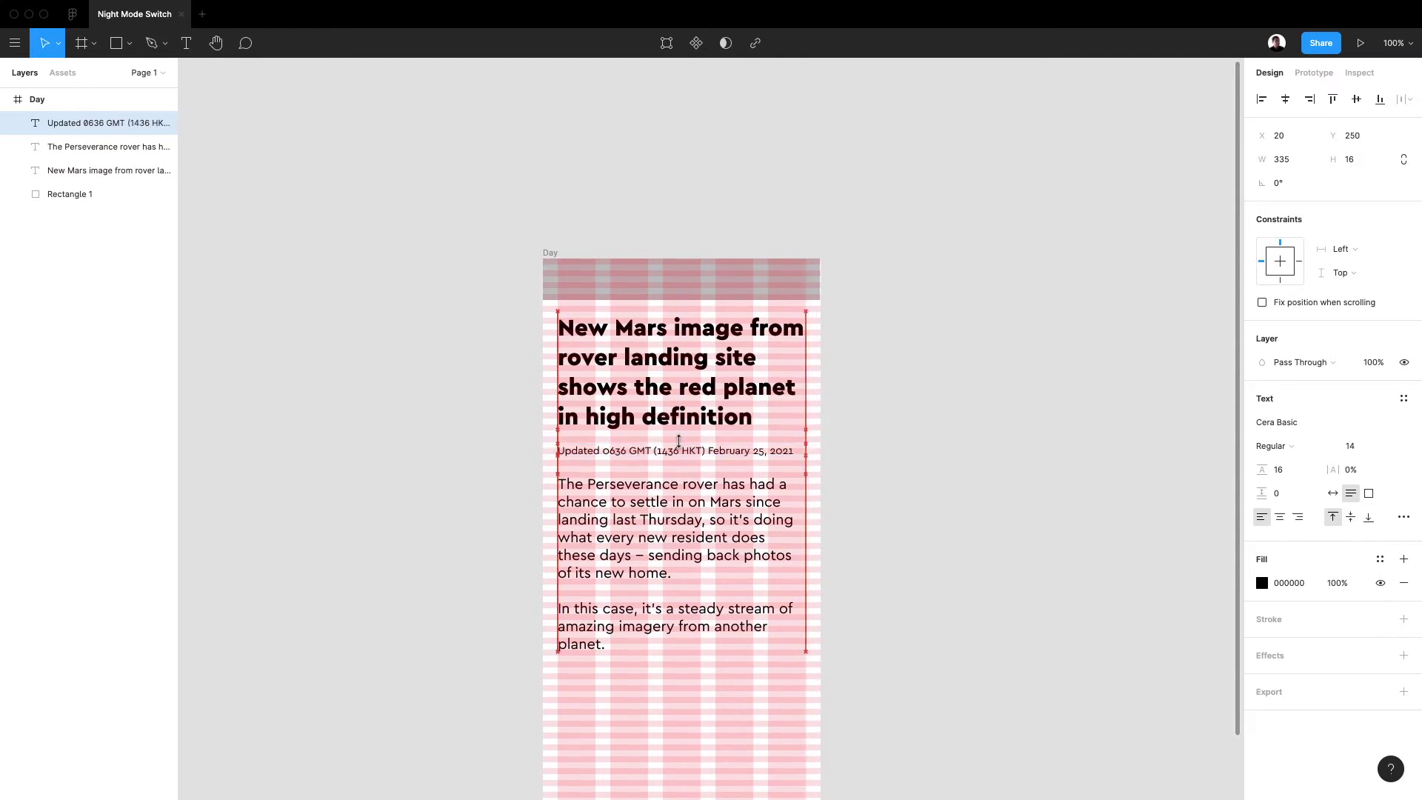
Set the date line's font size to 13
click(1359, 451)
text(13)
key(Return)
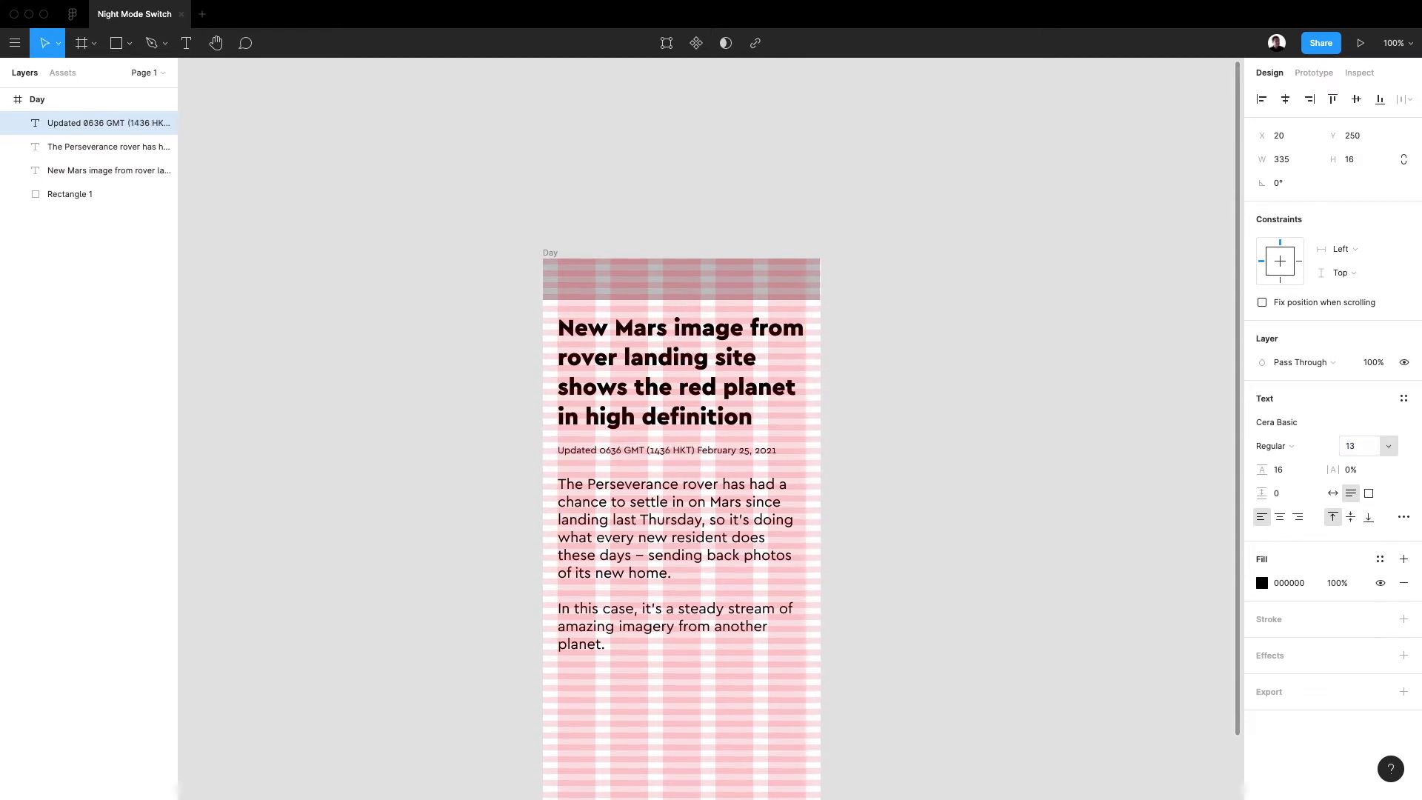
Try the body text at Y 275, directly beneath the date line
click(931, 483)
drag(688, 537, 687, 525)
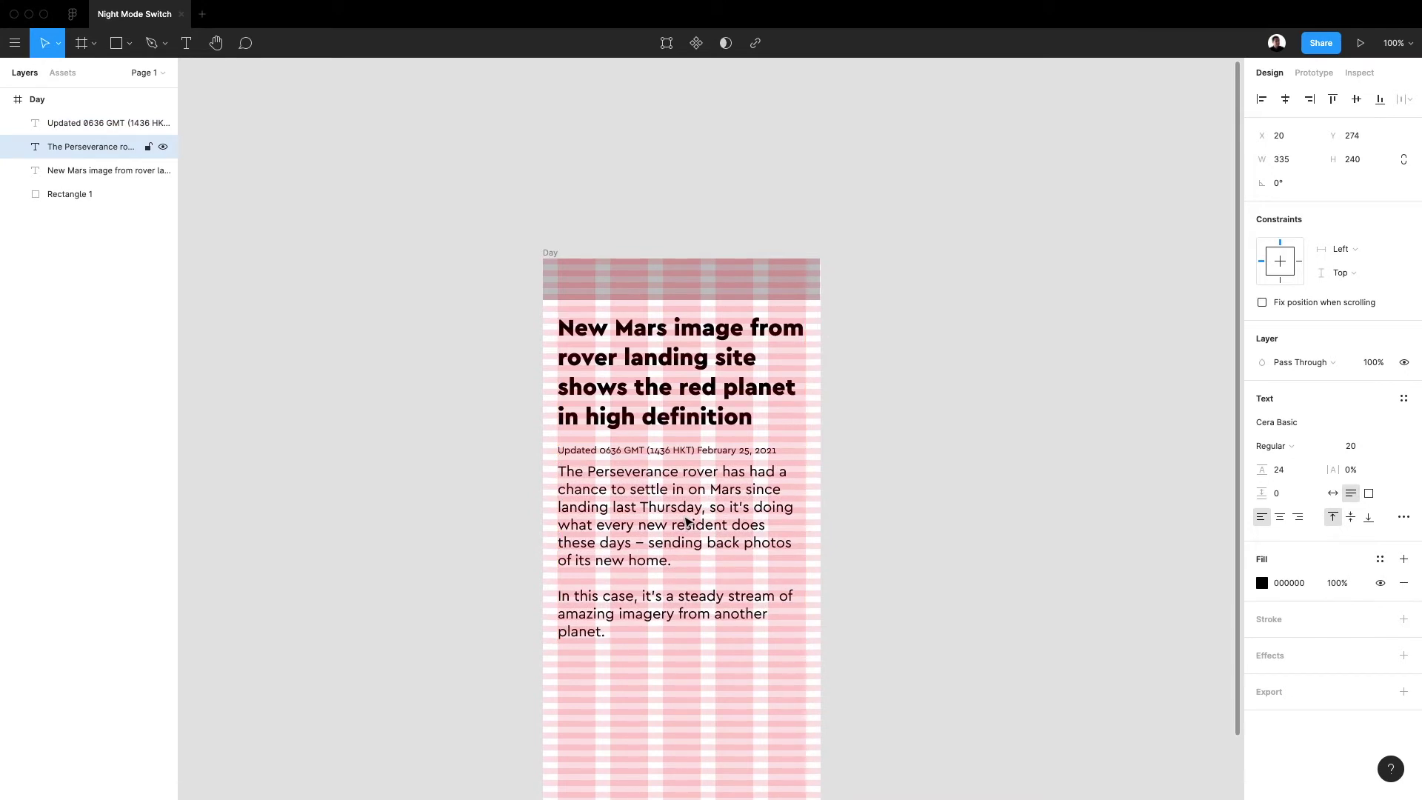
click(911, 421)
Set the headline's fill to the dark grey 1C1C1C
click(762, 396)
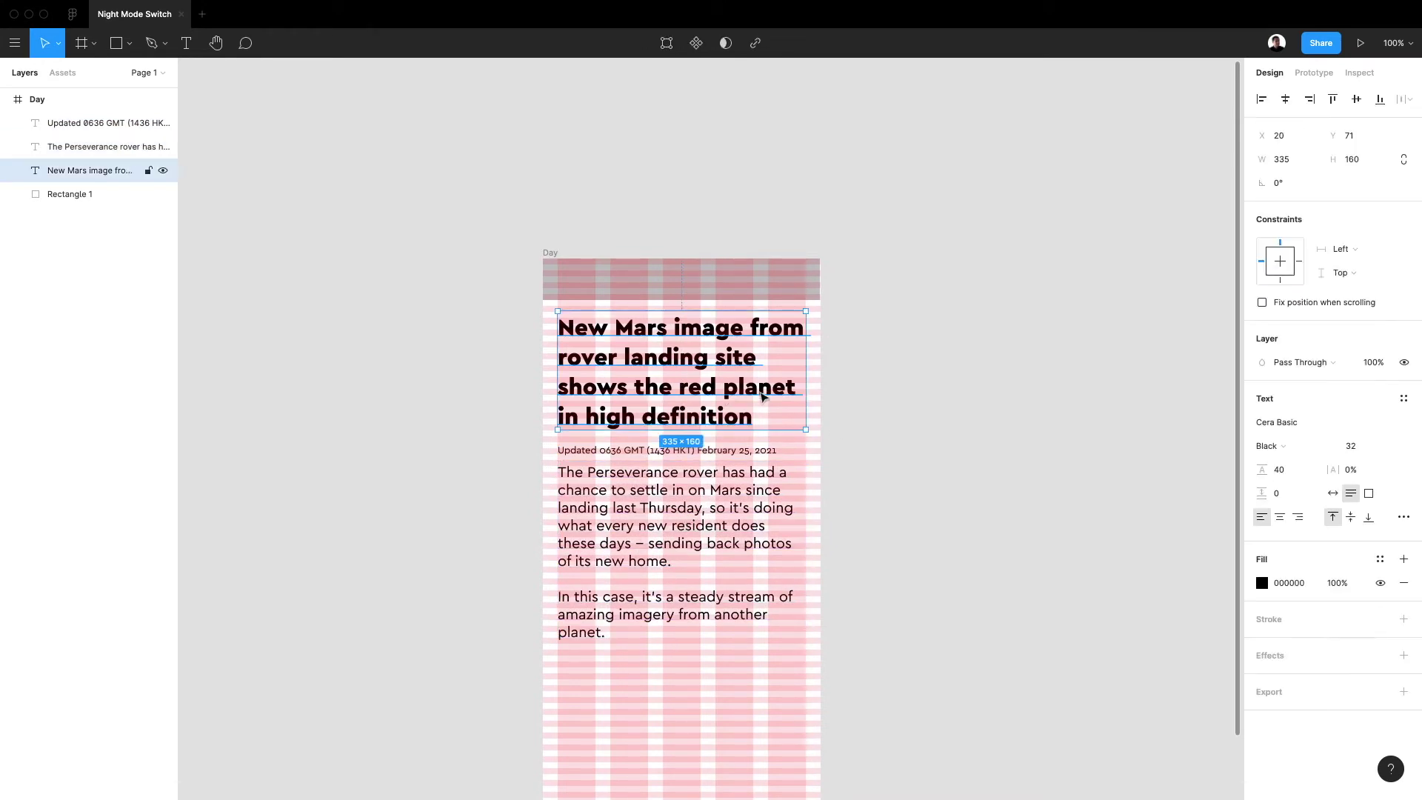
click(1259, 582)
drag(1076, 590, 1043, 592)
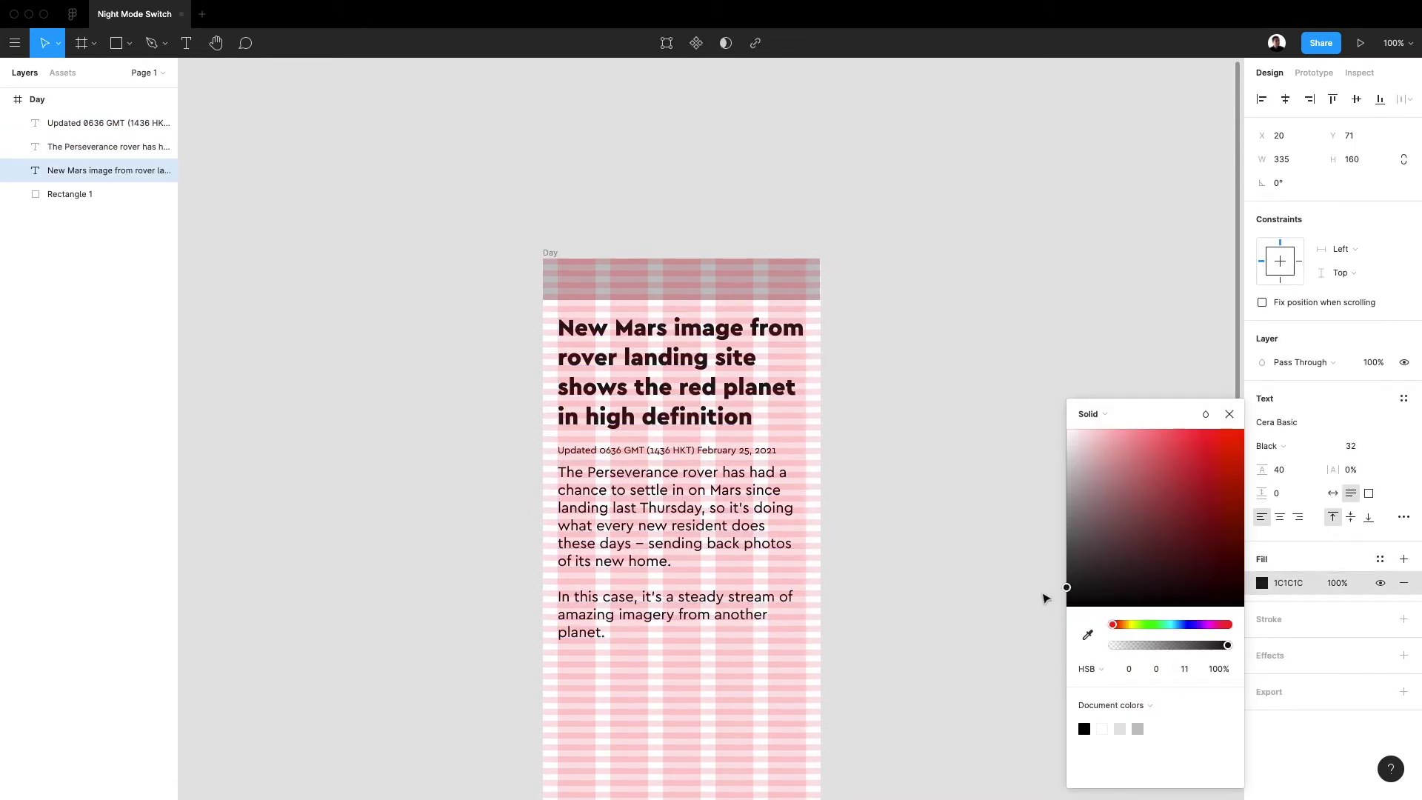
click(863, 495)
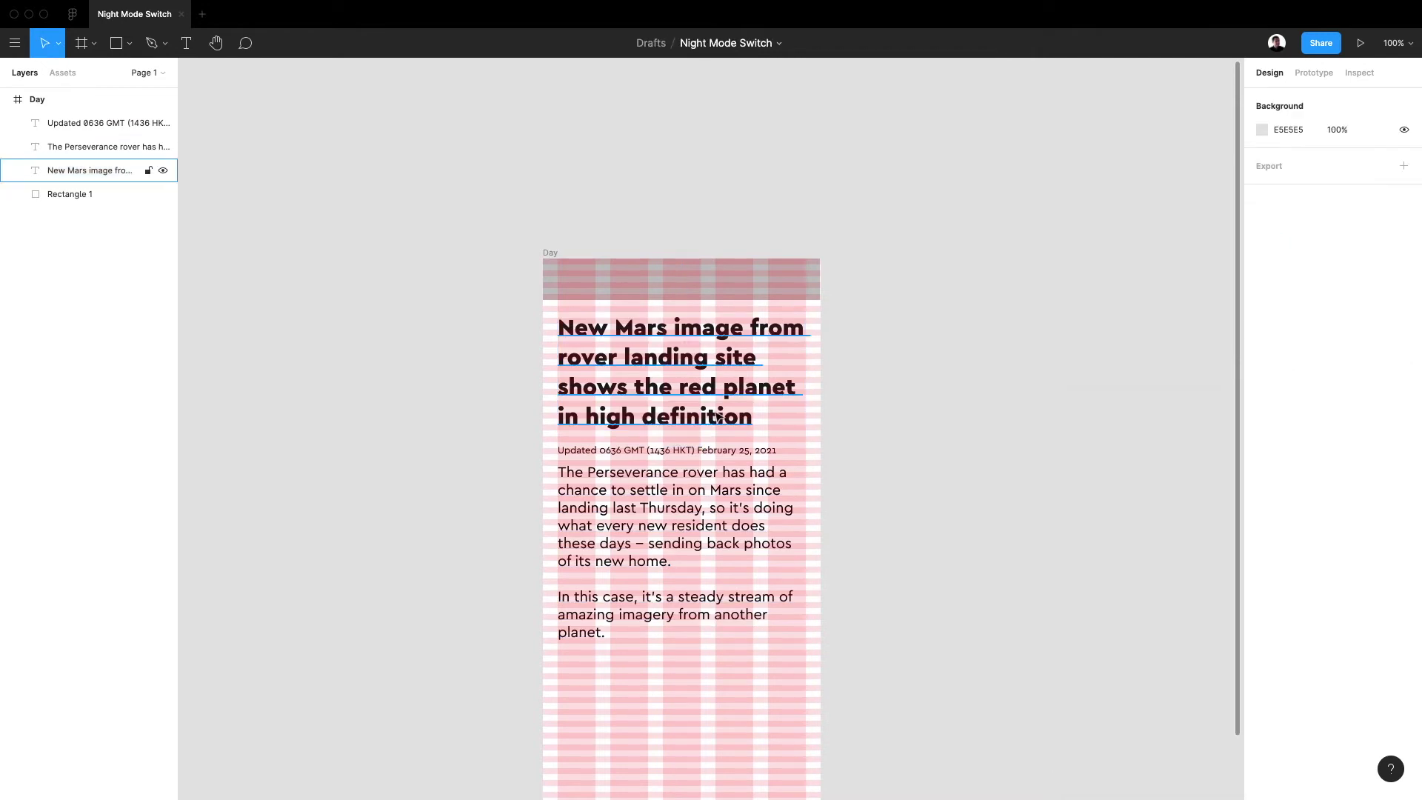
Set the fill of both the date line and the body text to 343434
click(623, 449)
shift+click(678, 472)
click(1261, 642)
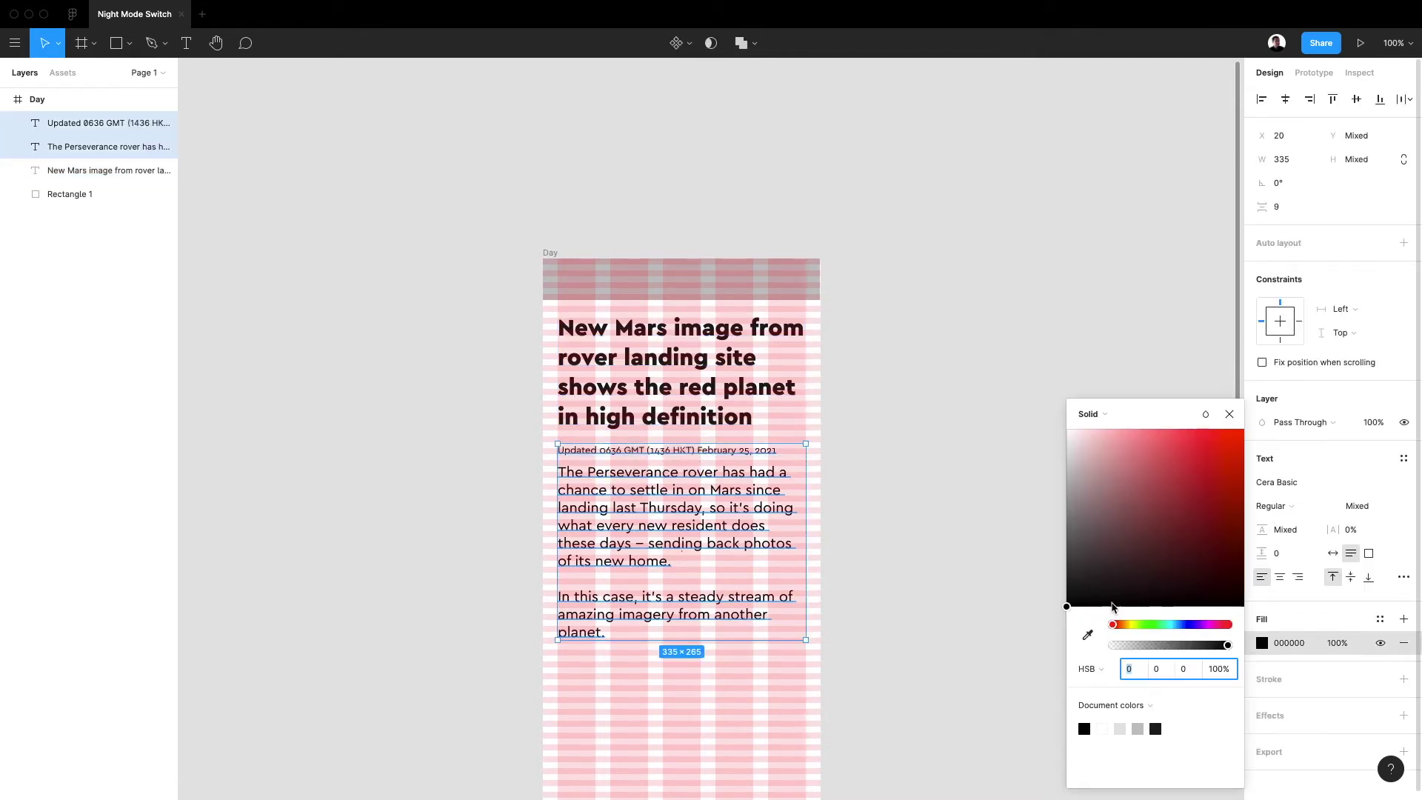
drag(1082, 575, 1055, 580)
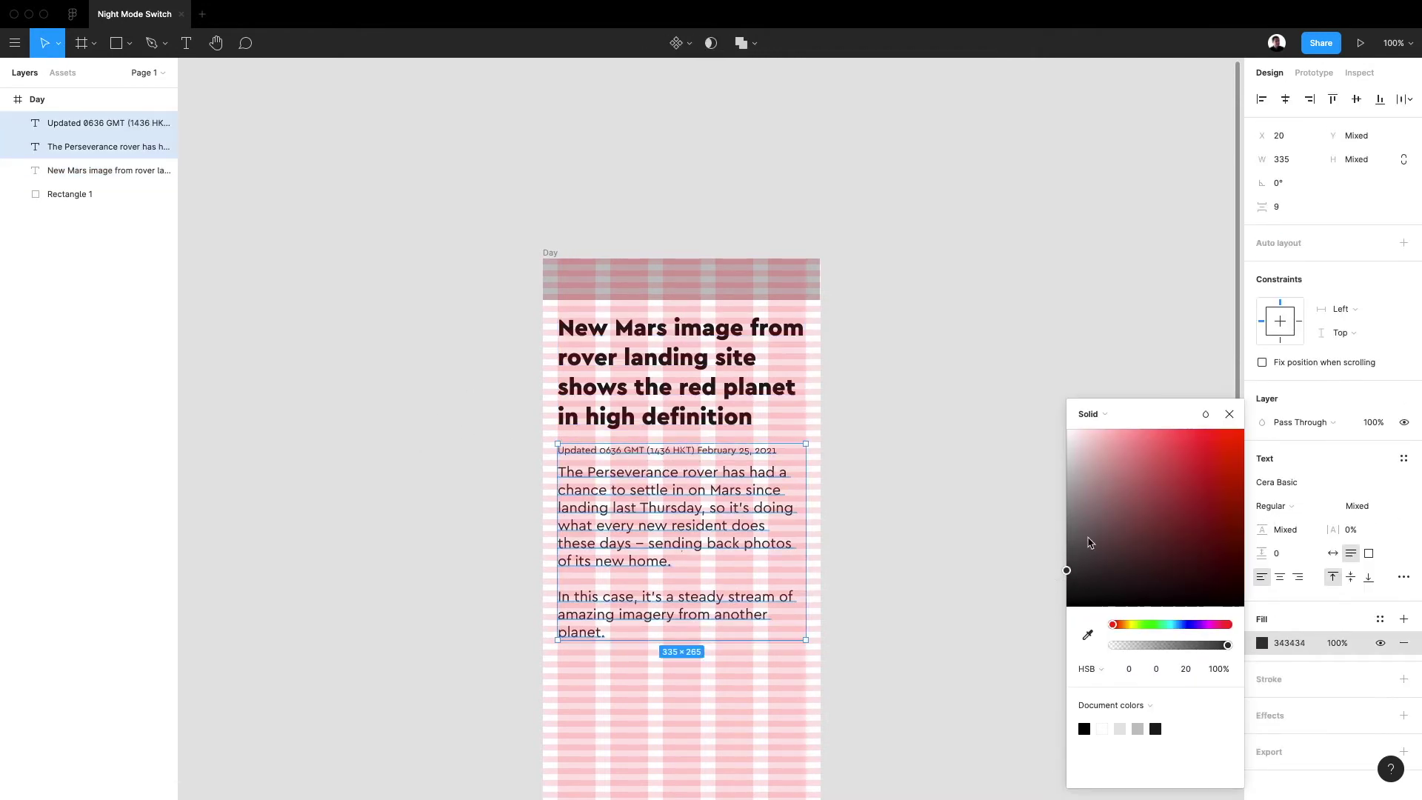
click(1230, 413)
click(867, 508)
Hide the layout grids and set the body text's fill to 1C1C1C
key(ctrl+g)
key(plus)
scroll(866, 507, down, 2)
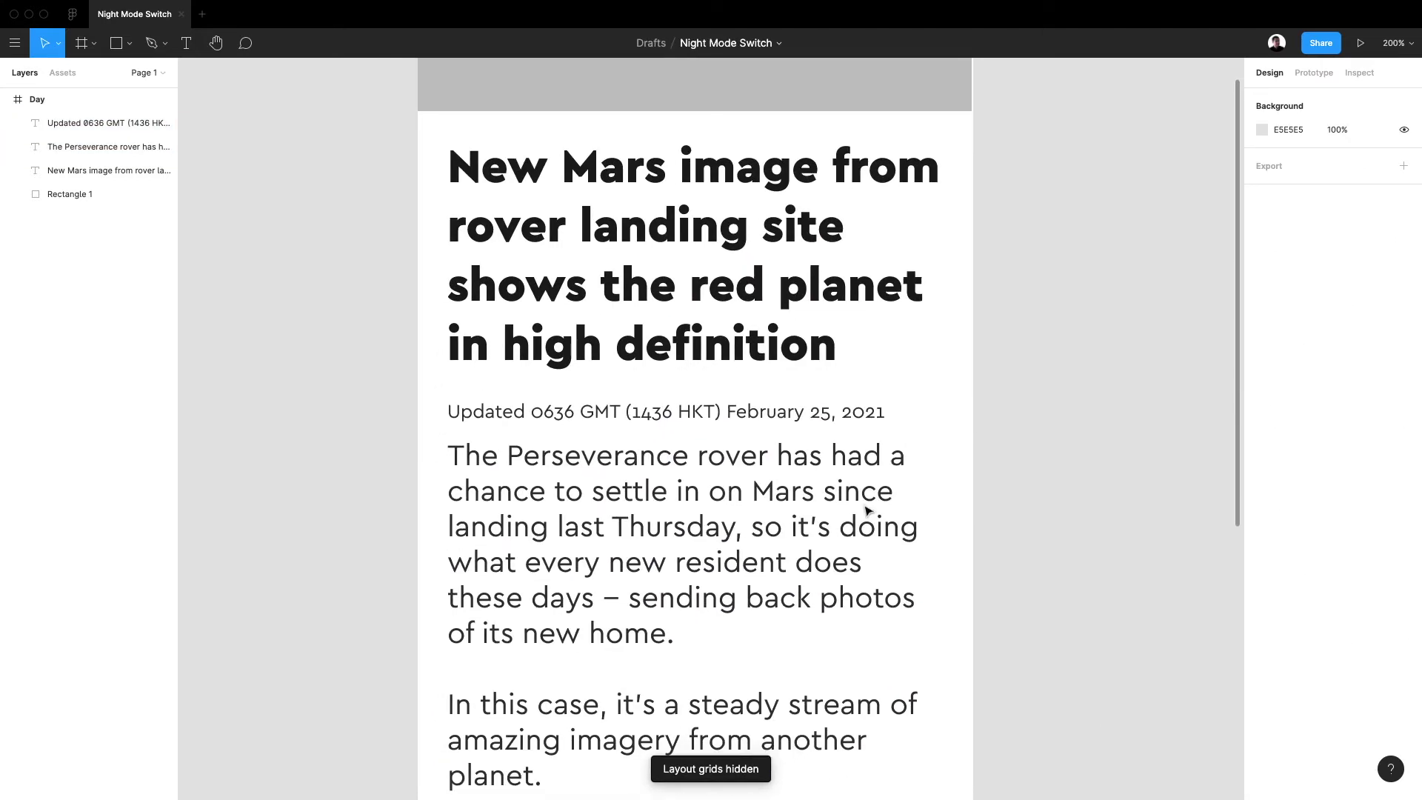
click(740, 326)
click(660, 545)
click(789, 415)
click(784, 480)
click(1282, 584)
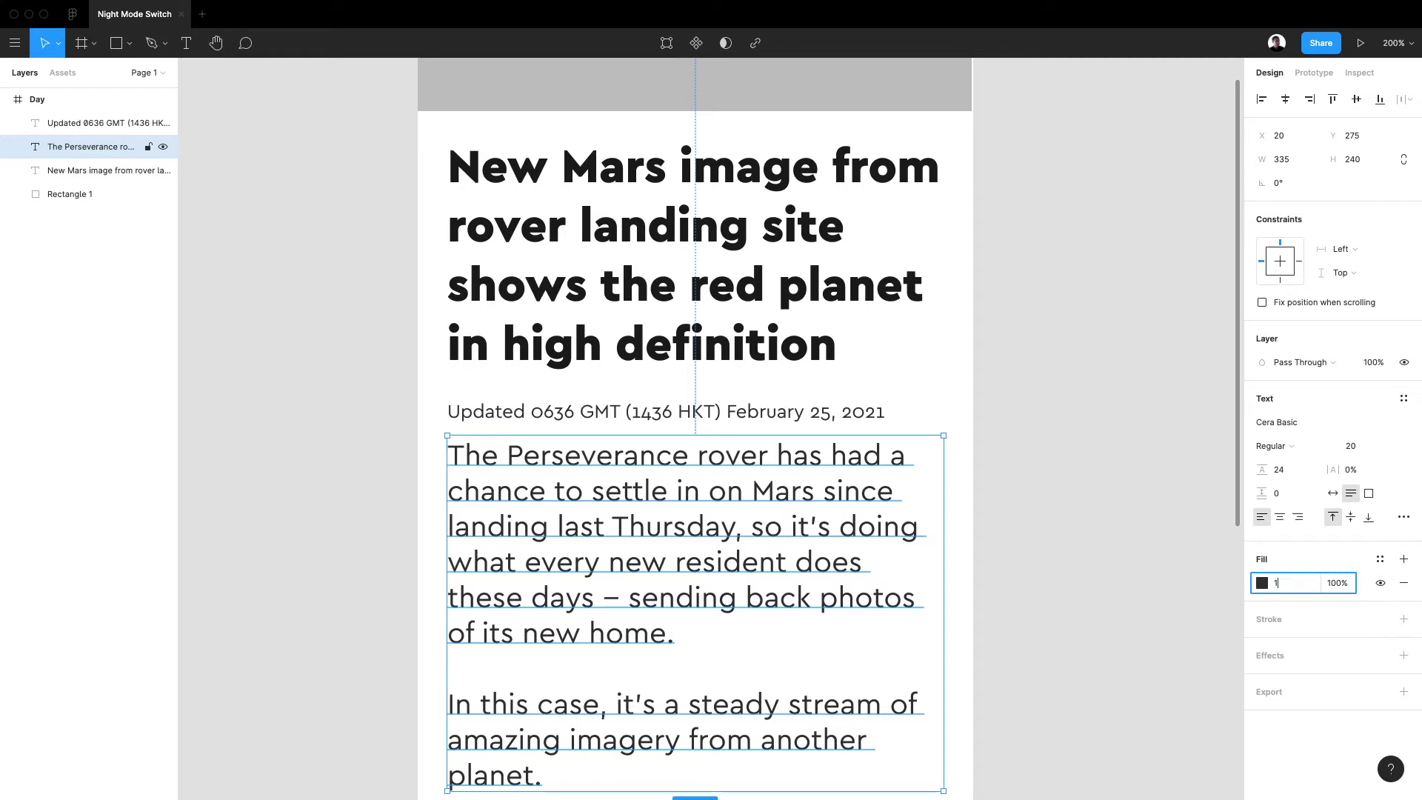
text(1C)
key(Return)
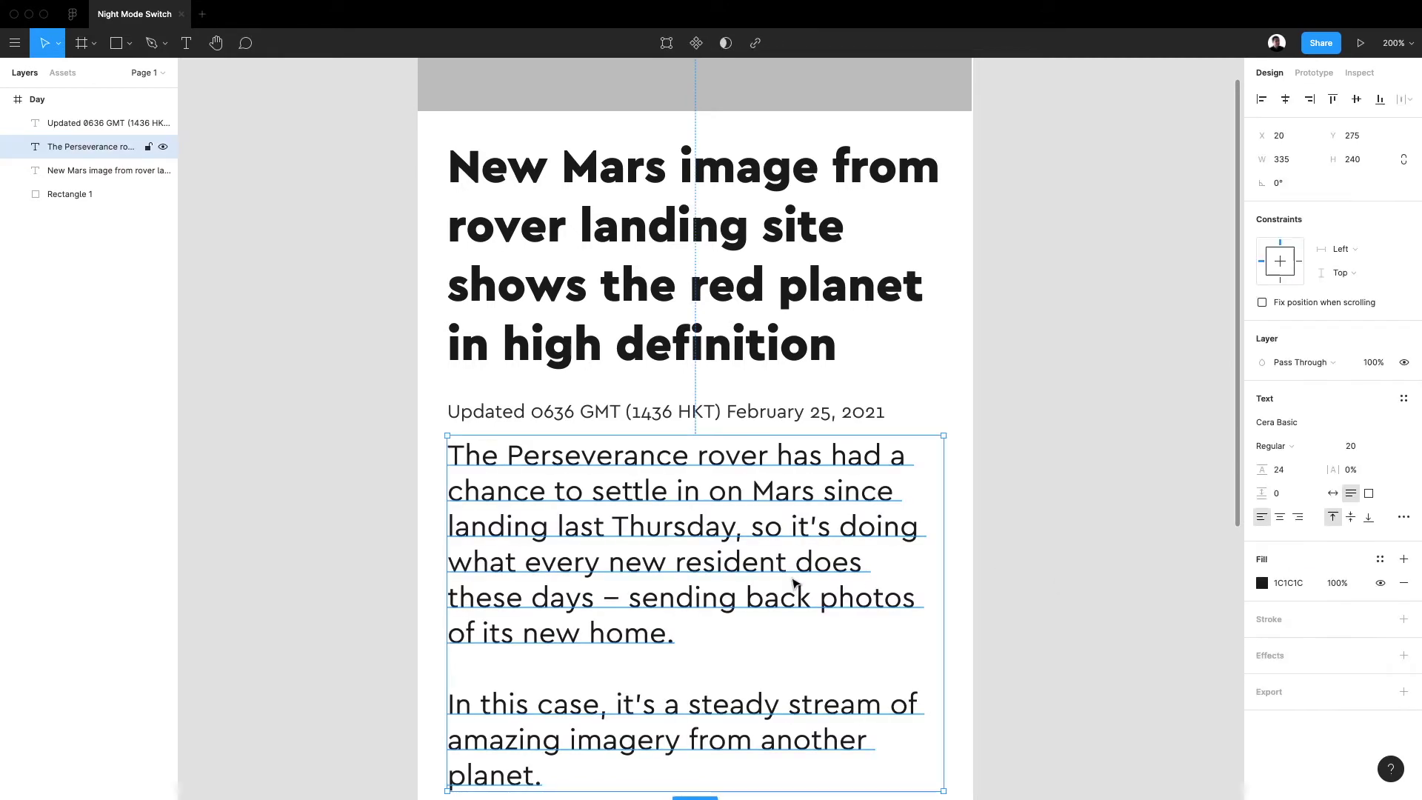
Nudge the body text down against the layout grids to open the gap below the date line, and leave the grids hidden
key(ctrl+g)
key(Down)
key(Down)
key(Down)
key(Down)
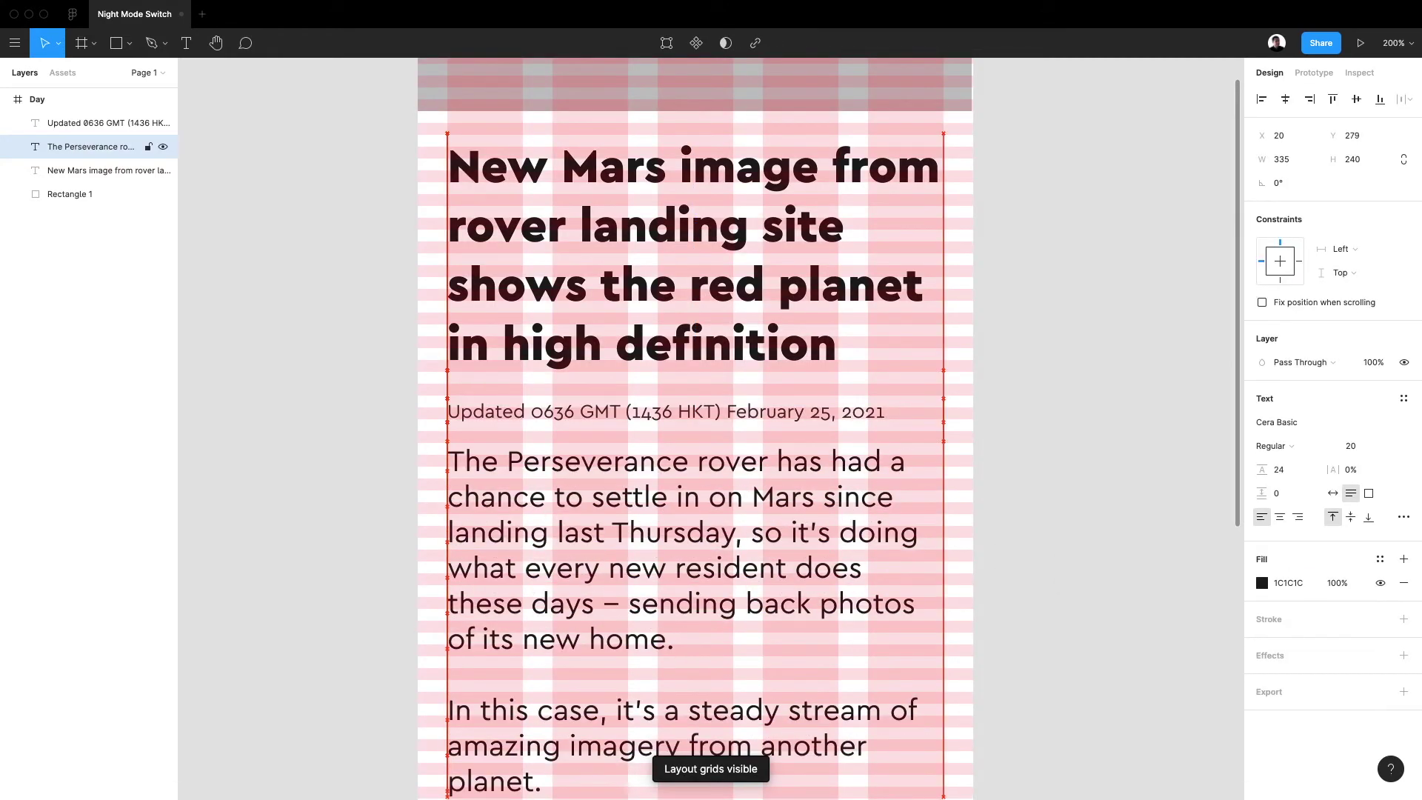
key(Down)
key(Down)
key(Down)
key(Down)
key(Down)
key(Down)
key(Down)
key(Down)
key(Down)
key(Down)
key(Down)
key(Down)
click(1004, 480)
key(ctrl+g)
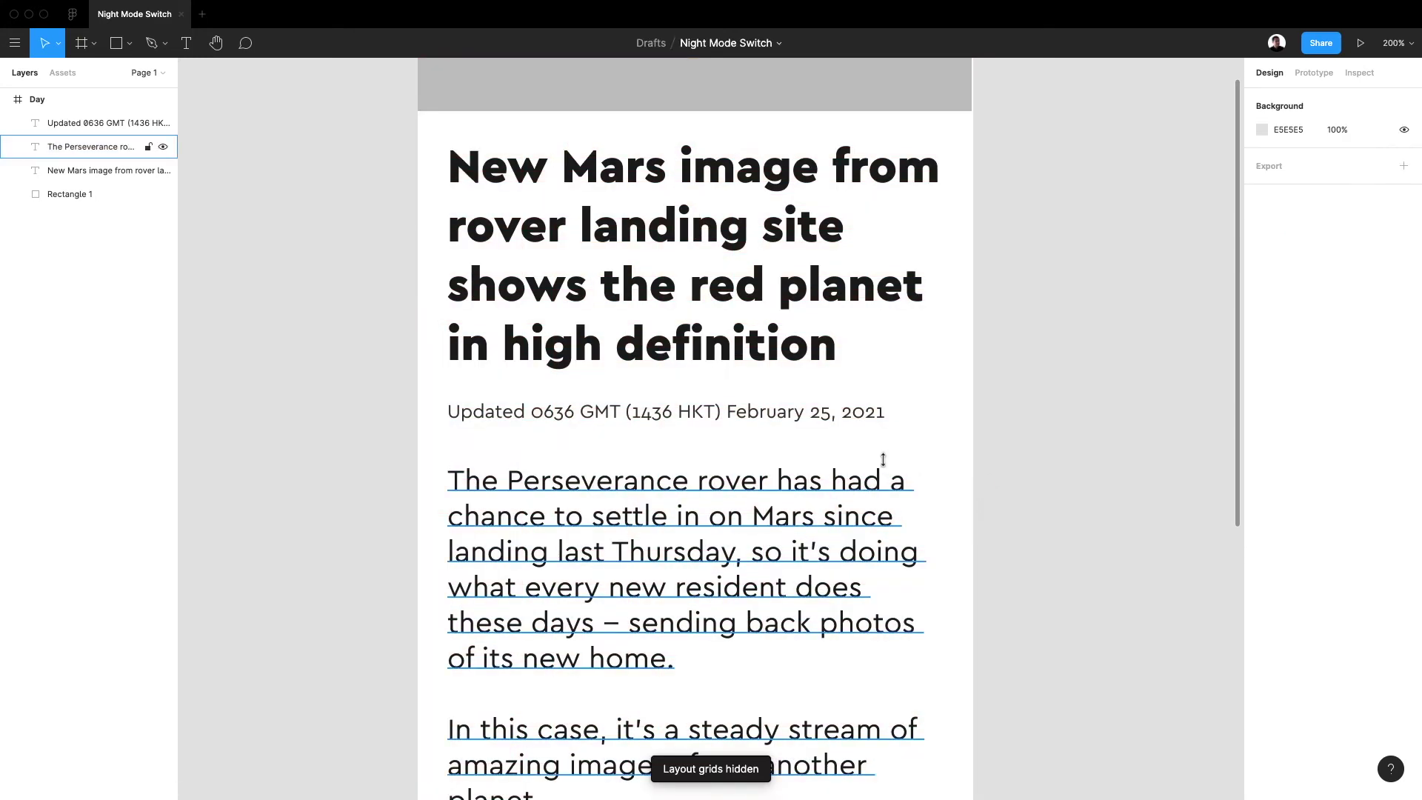
click(887, 466)
key(shift+0)
click(927, 444)
scroll(930, 444, down, 2)
scroll(930, 443, up, 2)
click(555, 209)
Set the prototype device's model to Silver and preview the Day screen in presentation view
click(1058, 302)
click(1314, 74)
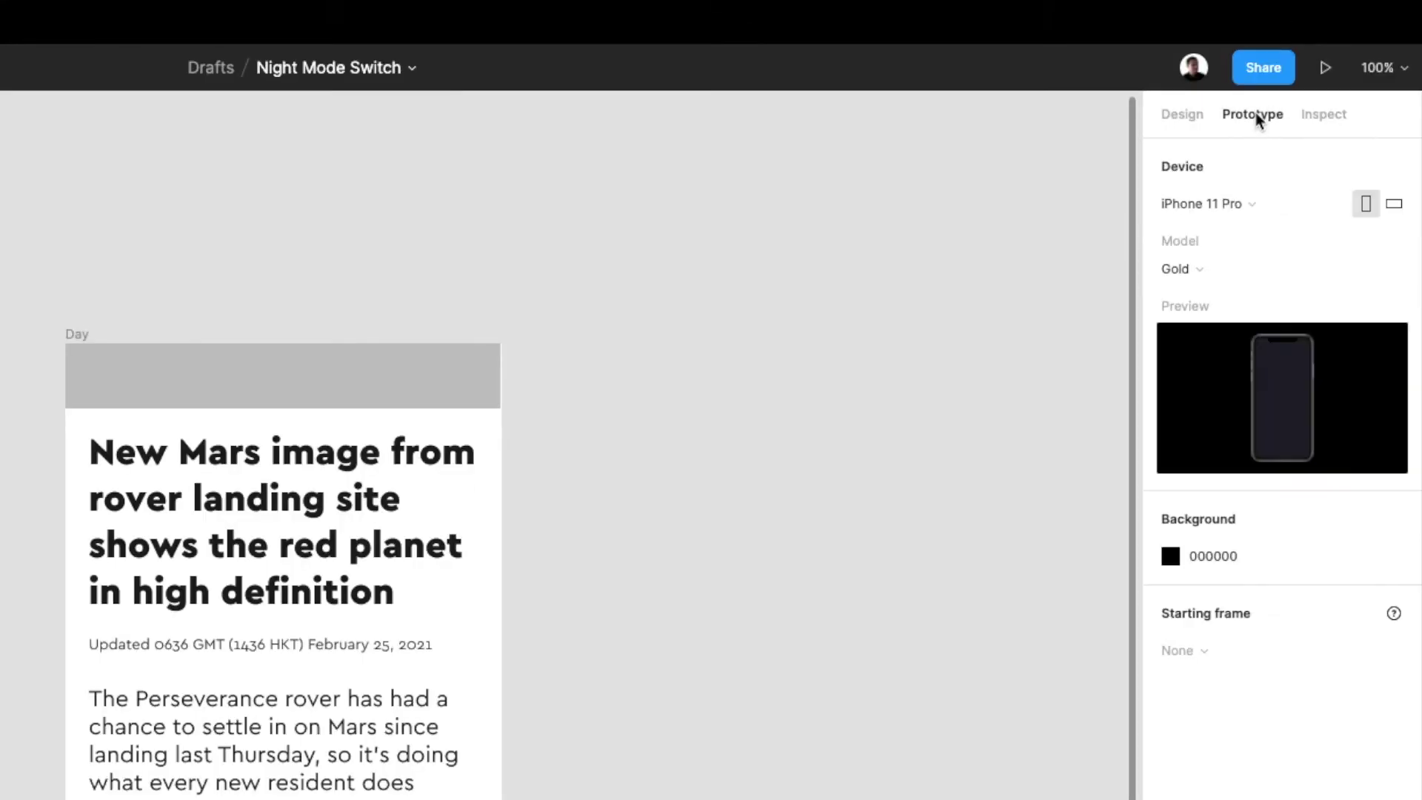
click(1184, 268)
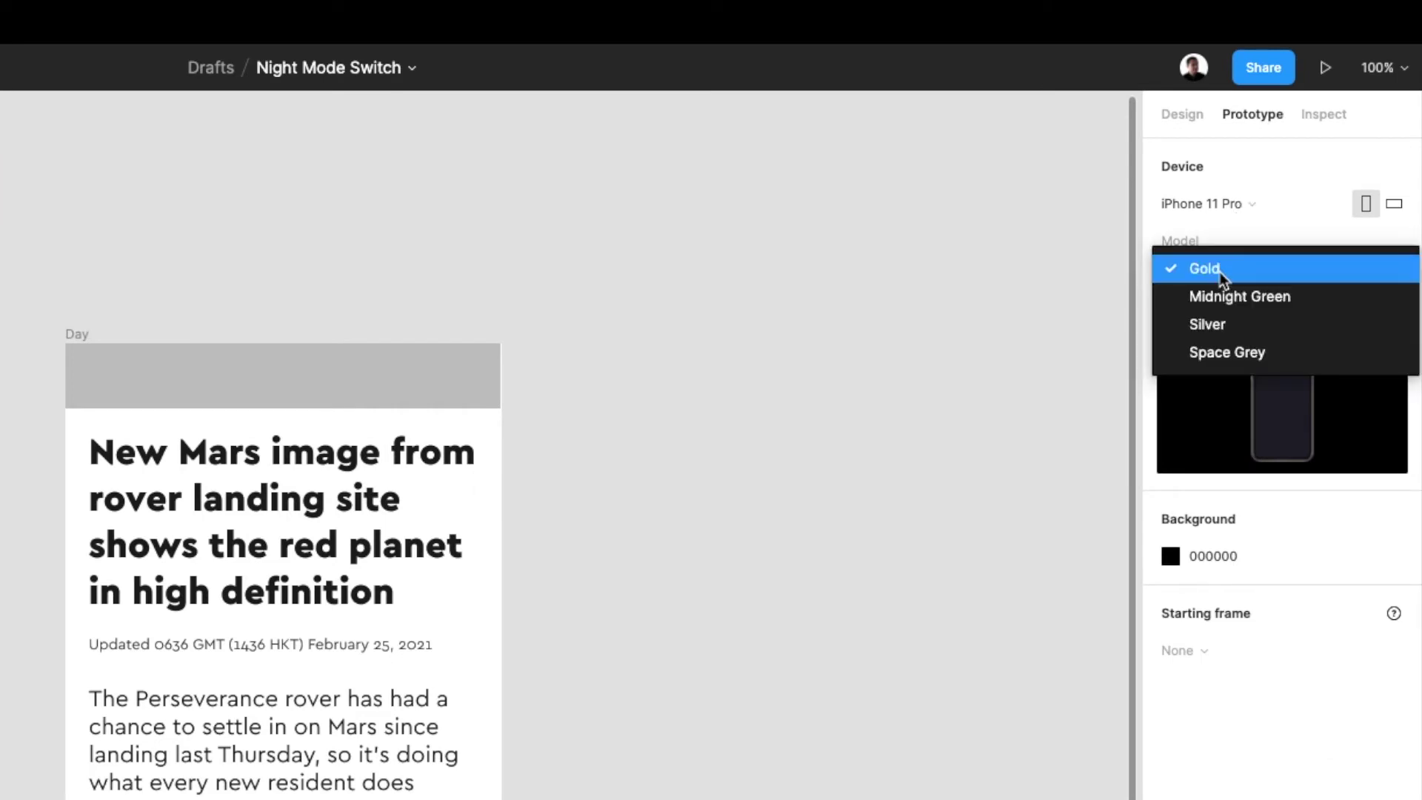
click(1215, 323)
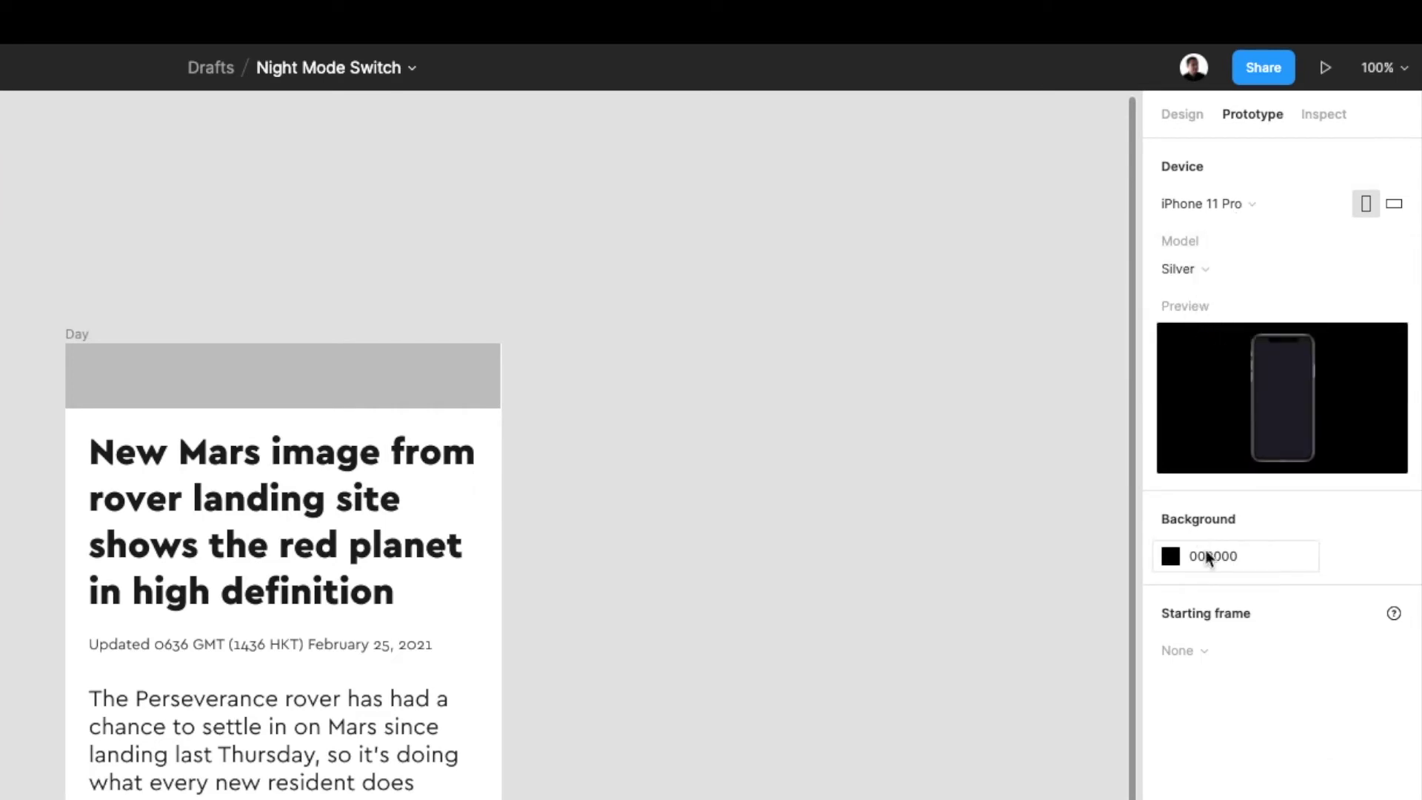
click(1325, 68)
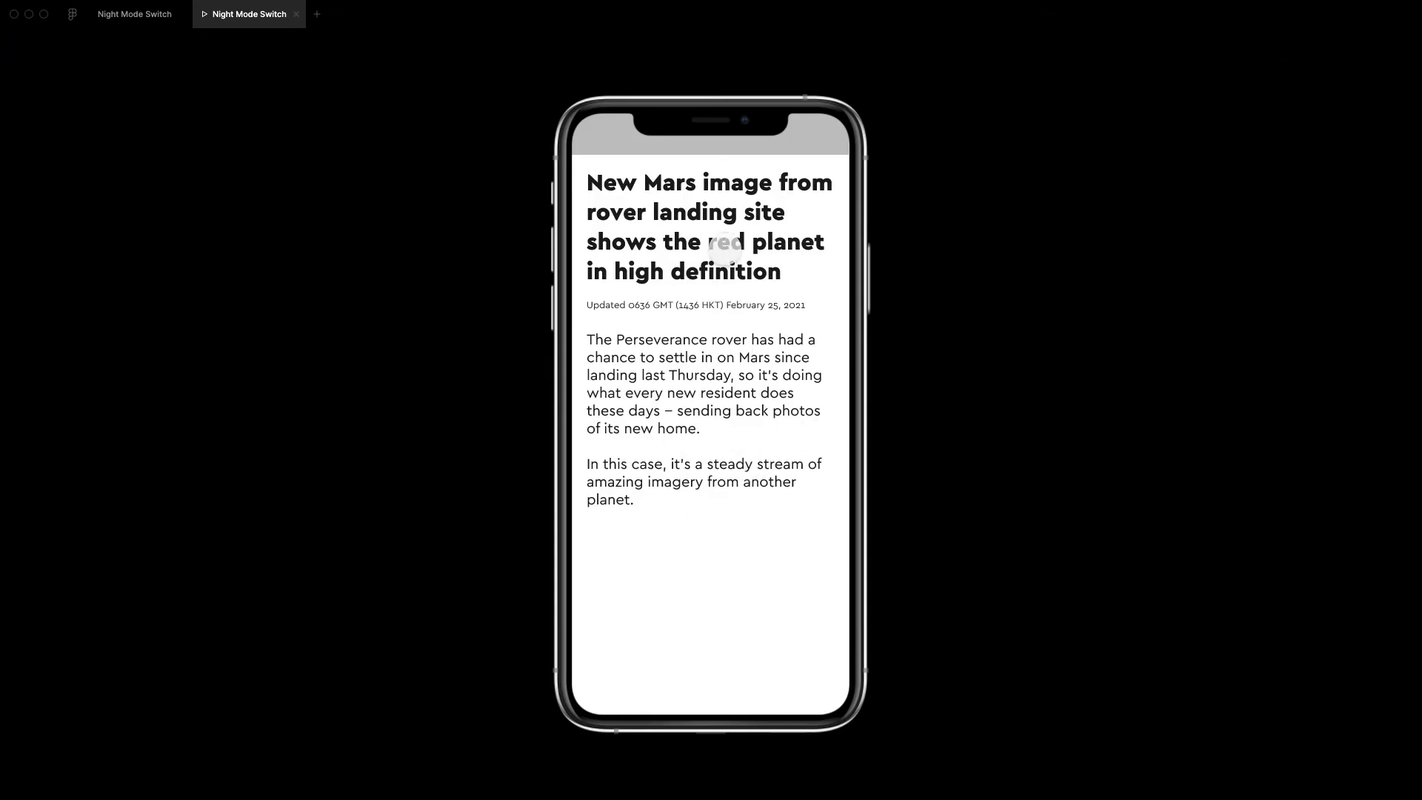
click(116, 17)
Duplicate the grey header rectangle, stretching the copy to 374 × 756 over the area below it, and name it background
click(696, 252)
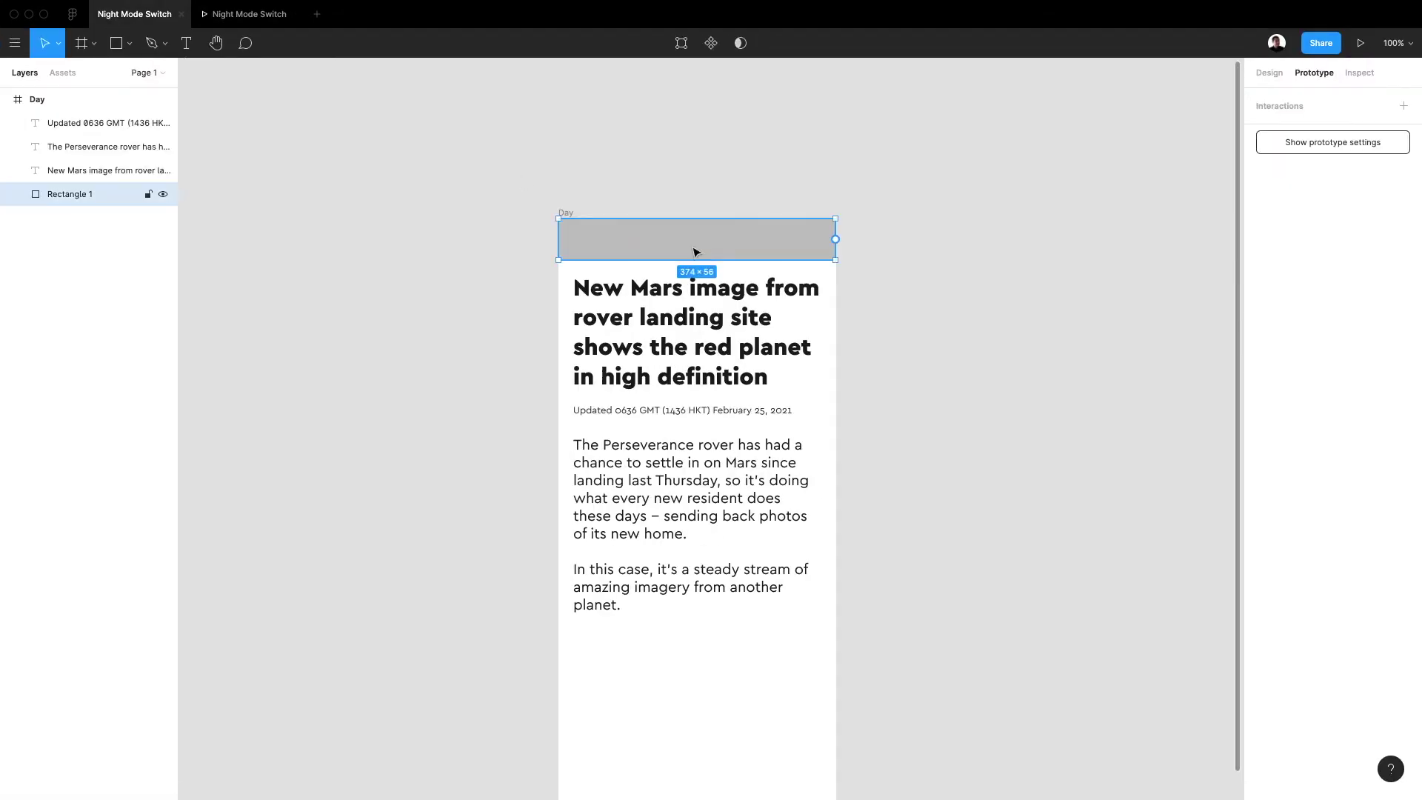
click(1270, 74)
key(super+d)
drag(729, 260, 754, 733)
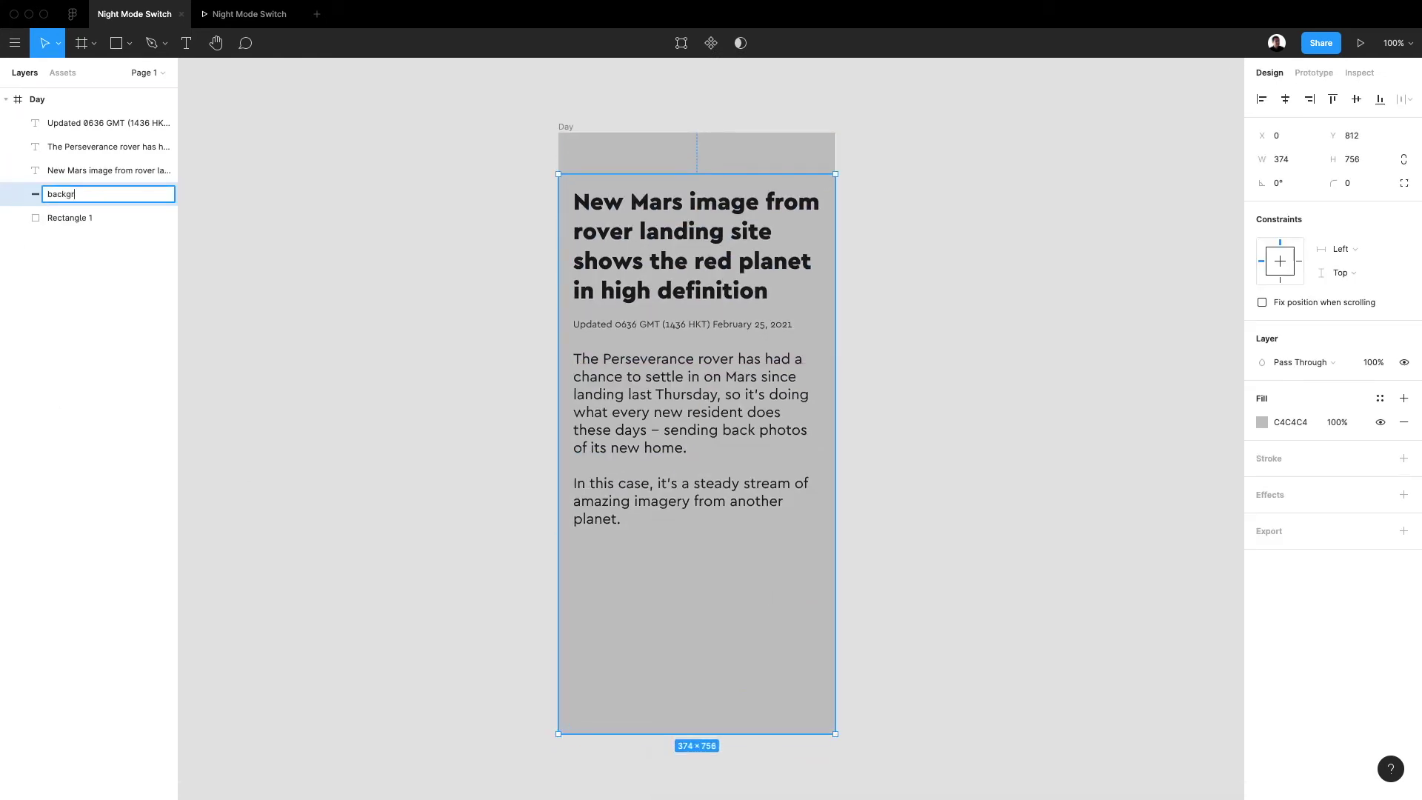
text(und)
key(Return)
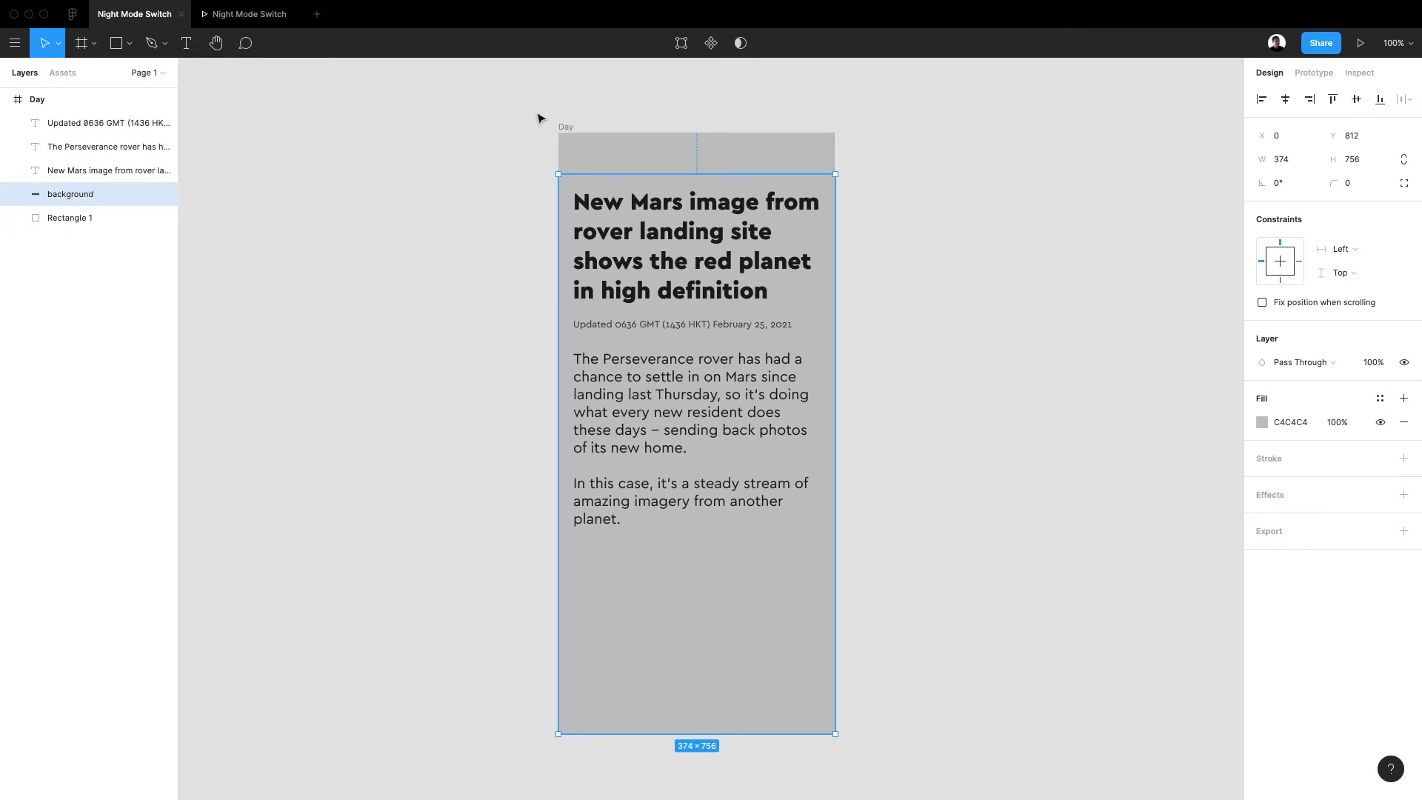
Show the rulers, place a horizontal guide at the grey header rectangle's lower edge, and delete that rectangle
key(shift+r)
drag(616, 156, 618, 174)
click(625, 157)
key(Delete)
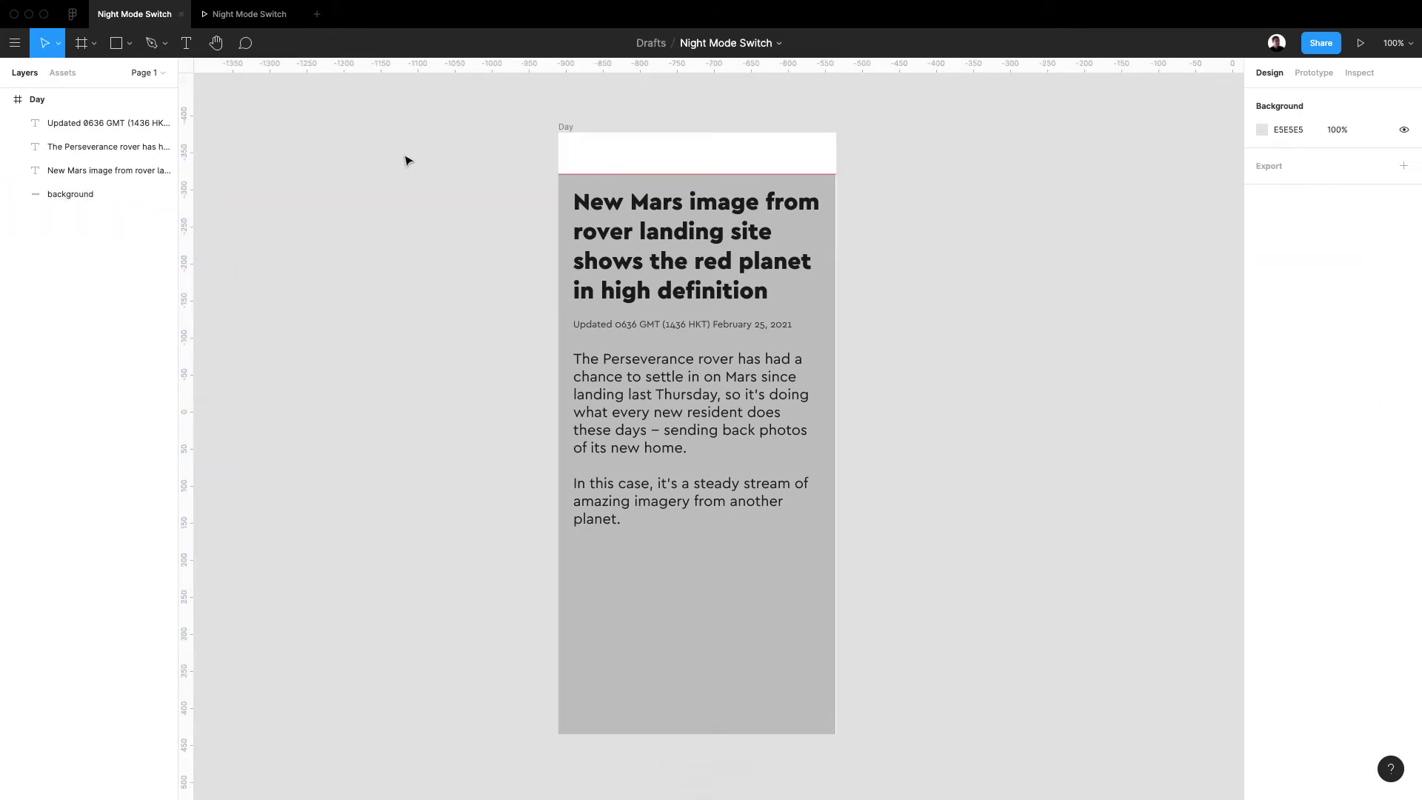
Stretch the background layer up over the whole Day frame to 374 × 812 and set its fill to F3F3F3
click(758, 501)
drag(726, 174, 727, 134)
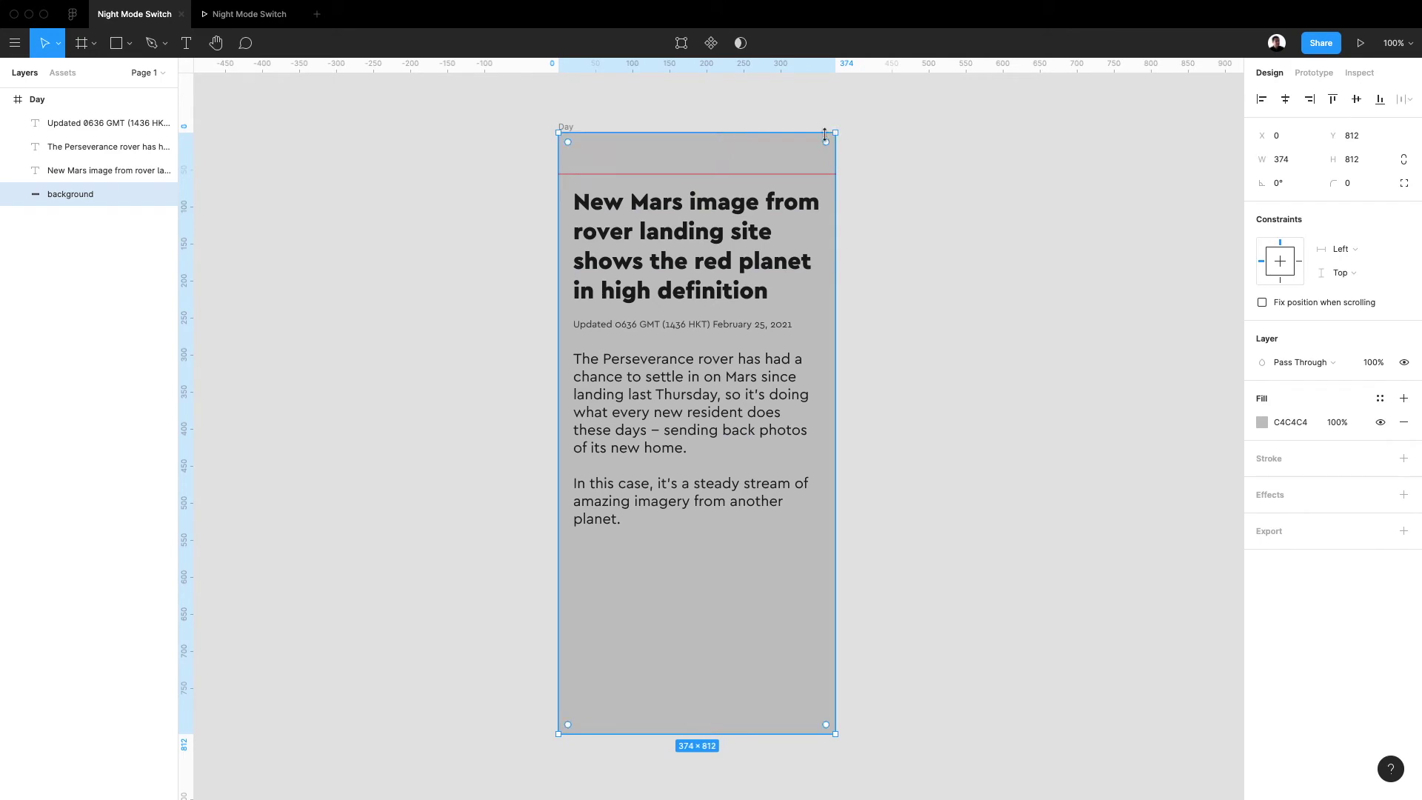
click(930, 190)
scroll(929, 190, right, 1)
click(698, 619)
scroll(698, 619, right, 2)
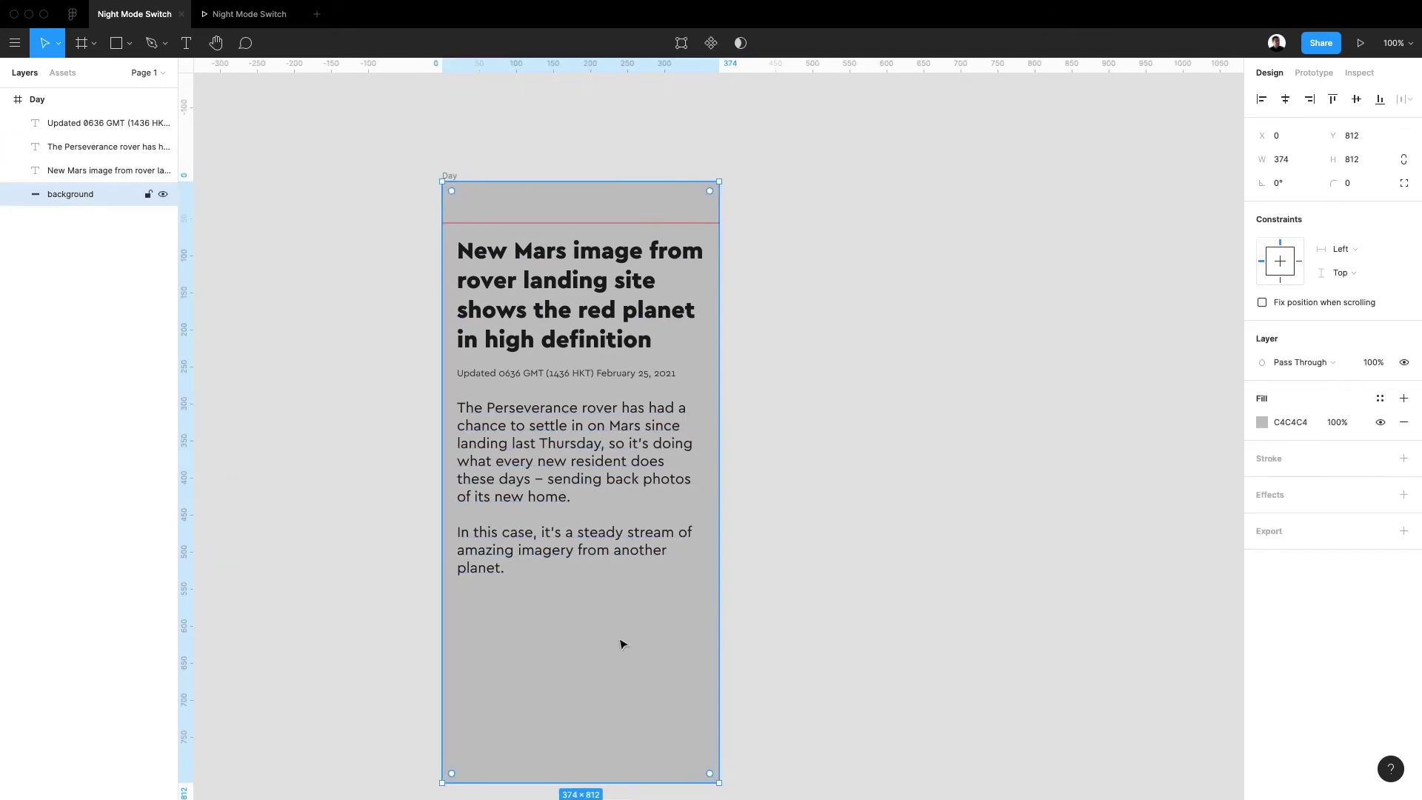
click(1262, 422)
drag(1146, 456, 1053, 447)
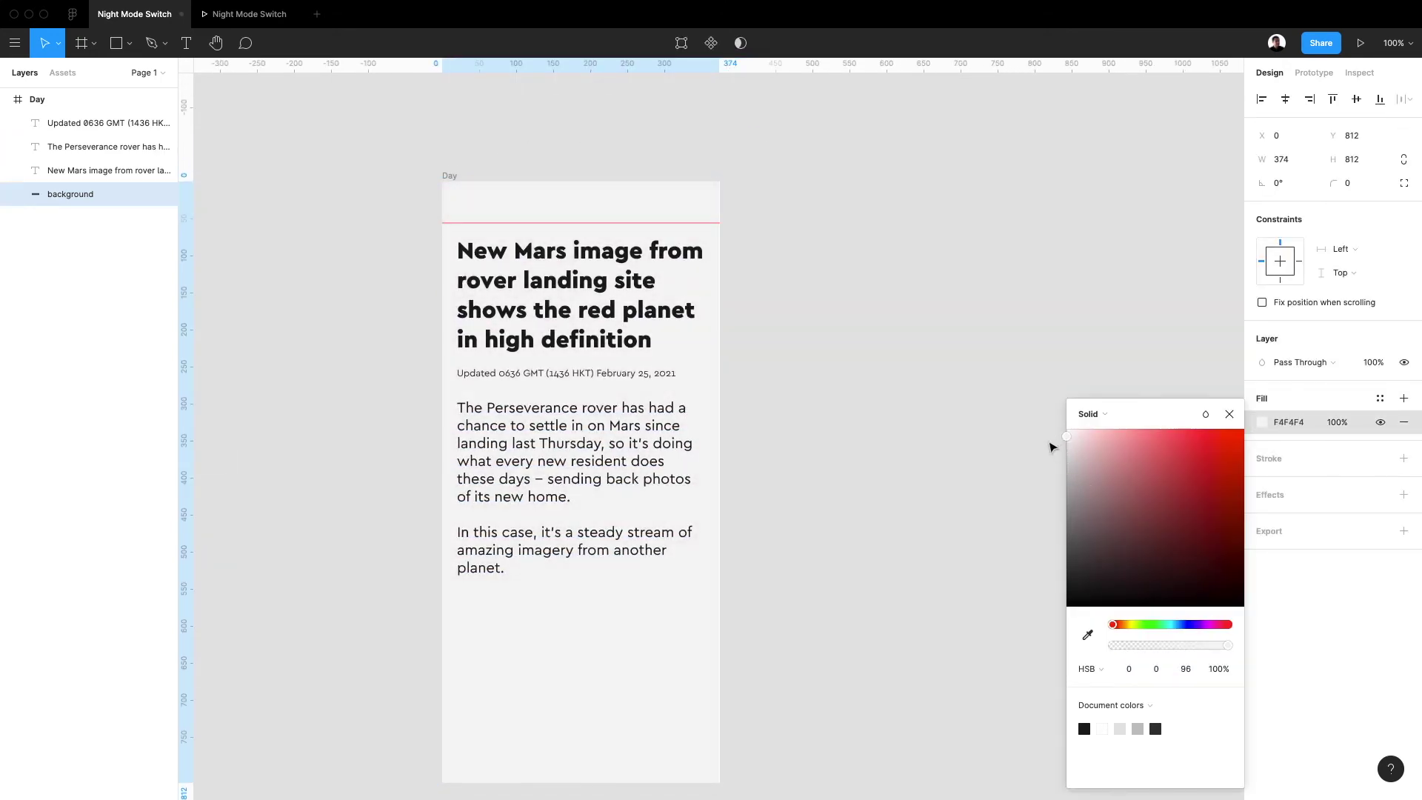
click(1003, 470)
Draw a rectangle about 142 × 35 in the empty area below the body text
scroll(1002, 470, left, 2)
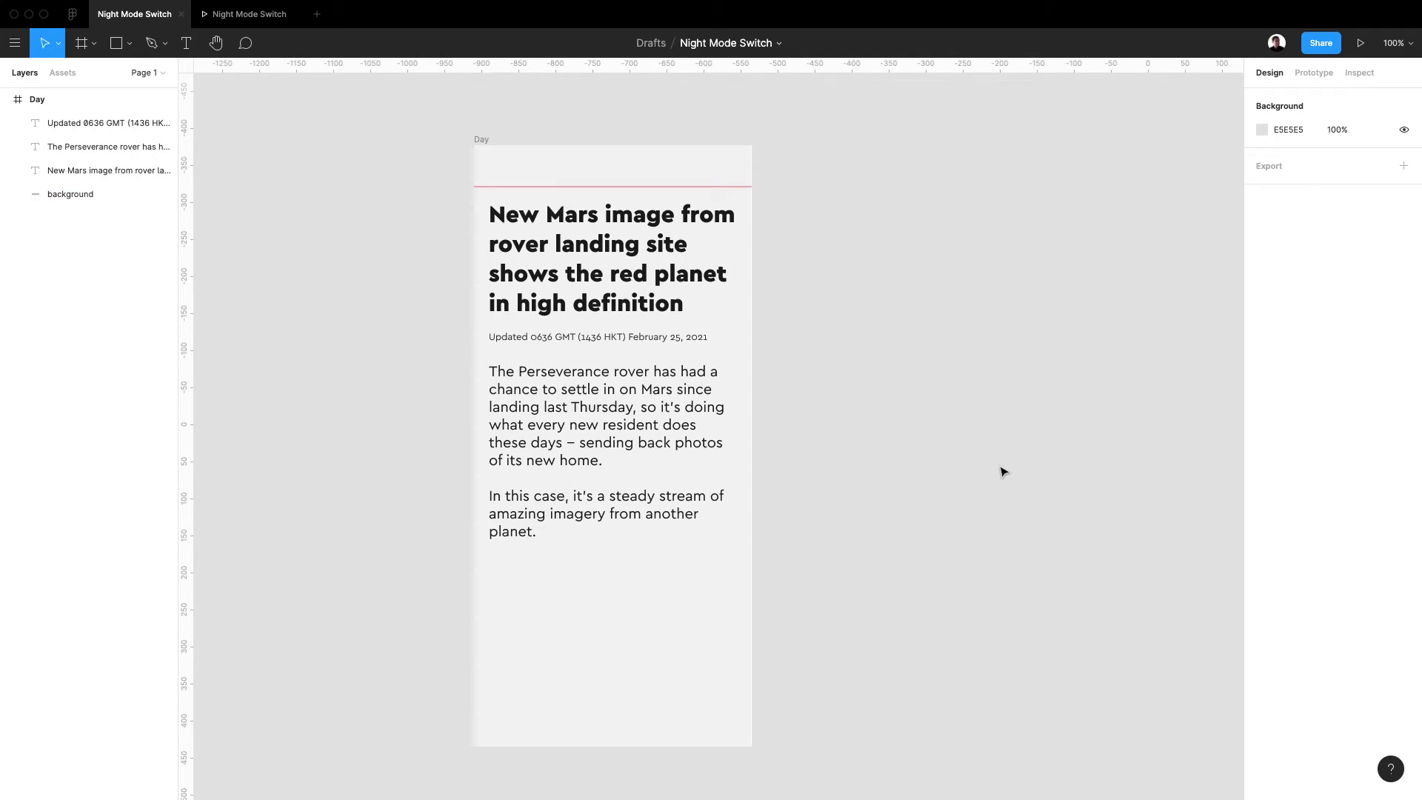
click(565, 514)
click(468, 674)
scroll(466, 672, down, 1)
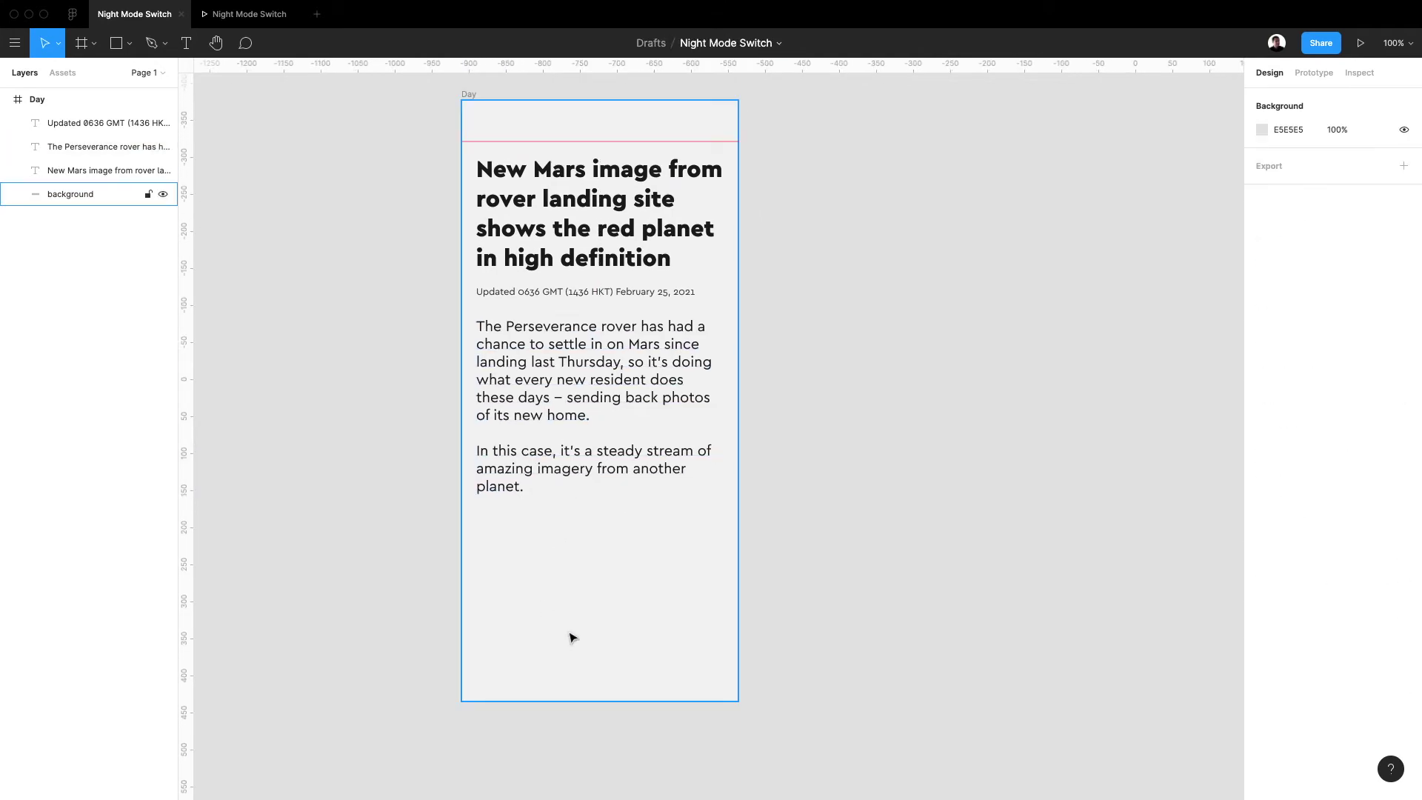
key(super+plus)
scroll(570, 637, down, 2)
scroll(571, 638, down, 1)
scroll(572, 638, left, 1)
key(r)
mouse_move(428, 546)
mouse_down()
mouse_move(637, 600)
mouse_move(592, 571)
mouse_up()
key(super+minus)
key(super+plus)
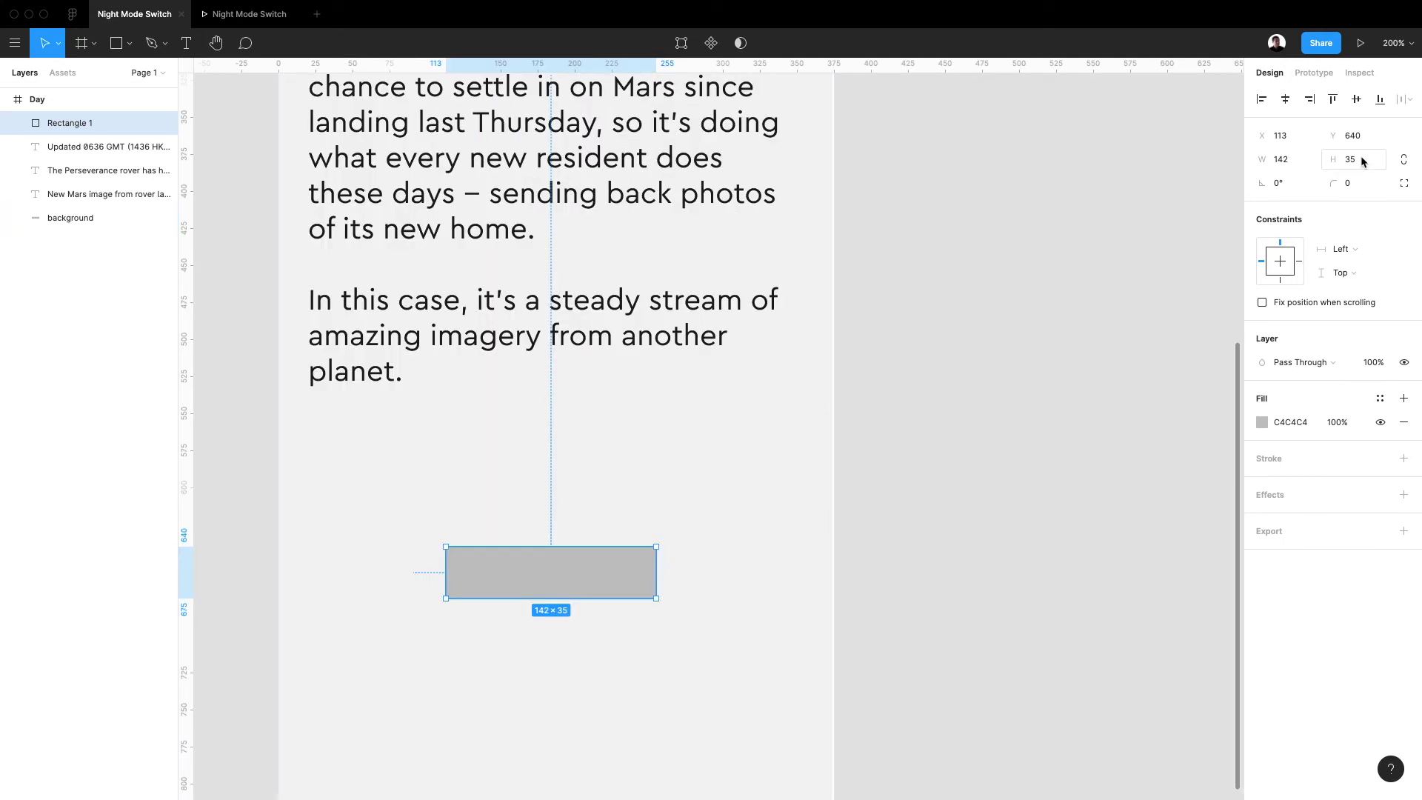
Resize the new rectangle to 108 × 36 with a corner radius of 18 and centre it horizontally in the frame
text(36)
key(Return)
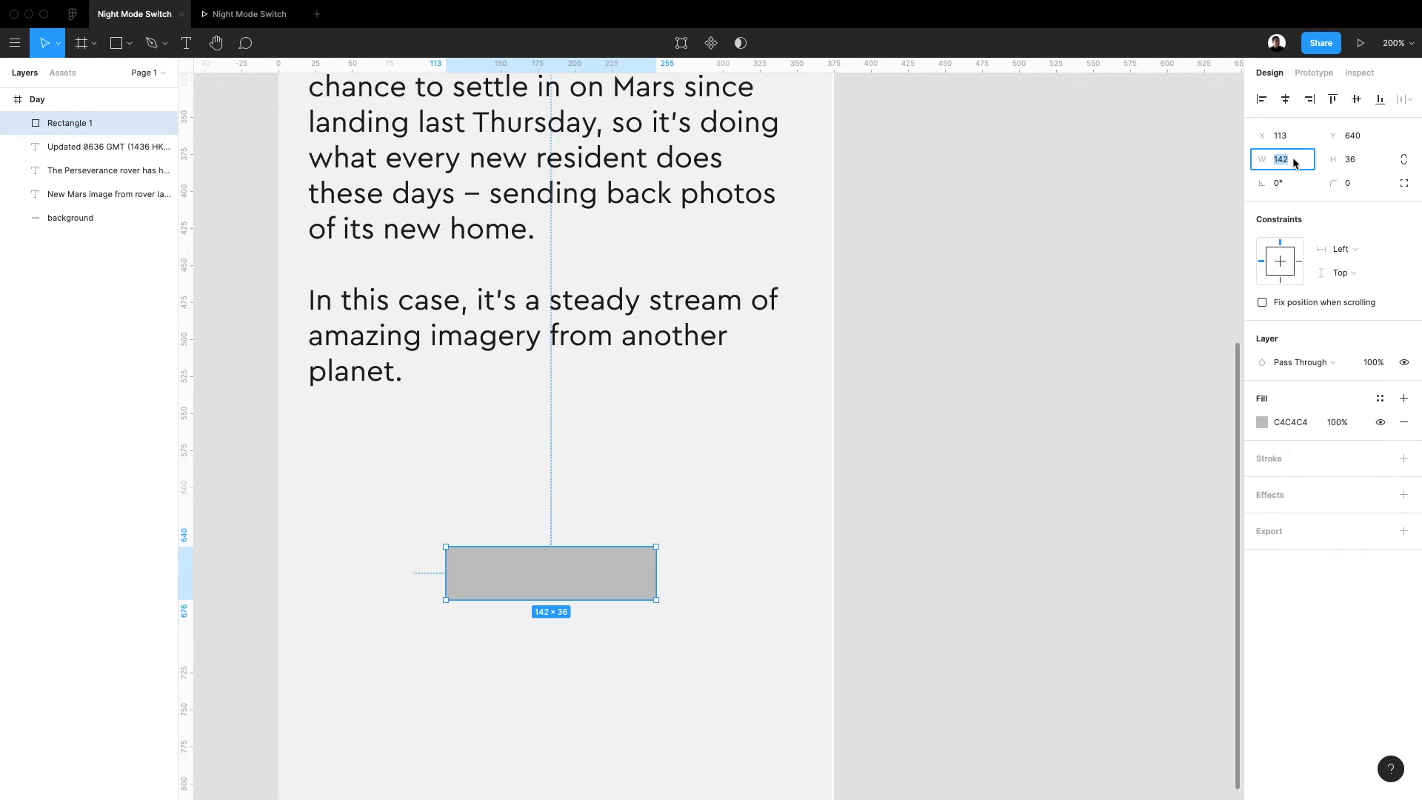
key(Return)
drag(585, 584, 602, 585)
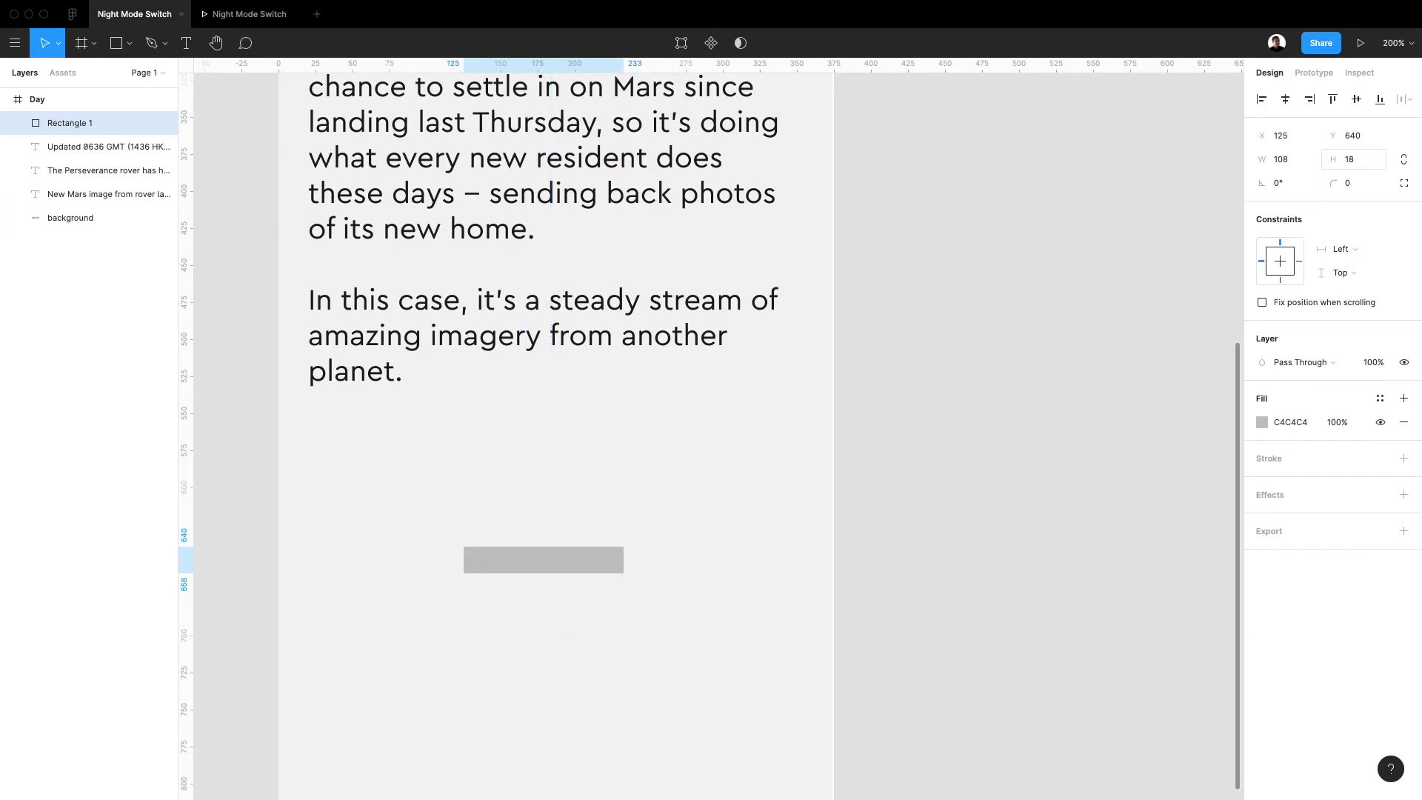
click(1366, 191)
key(Return)
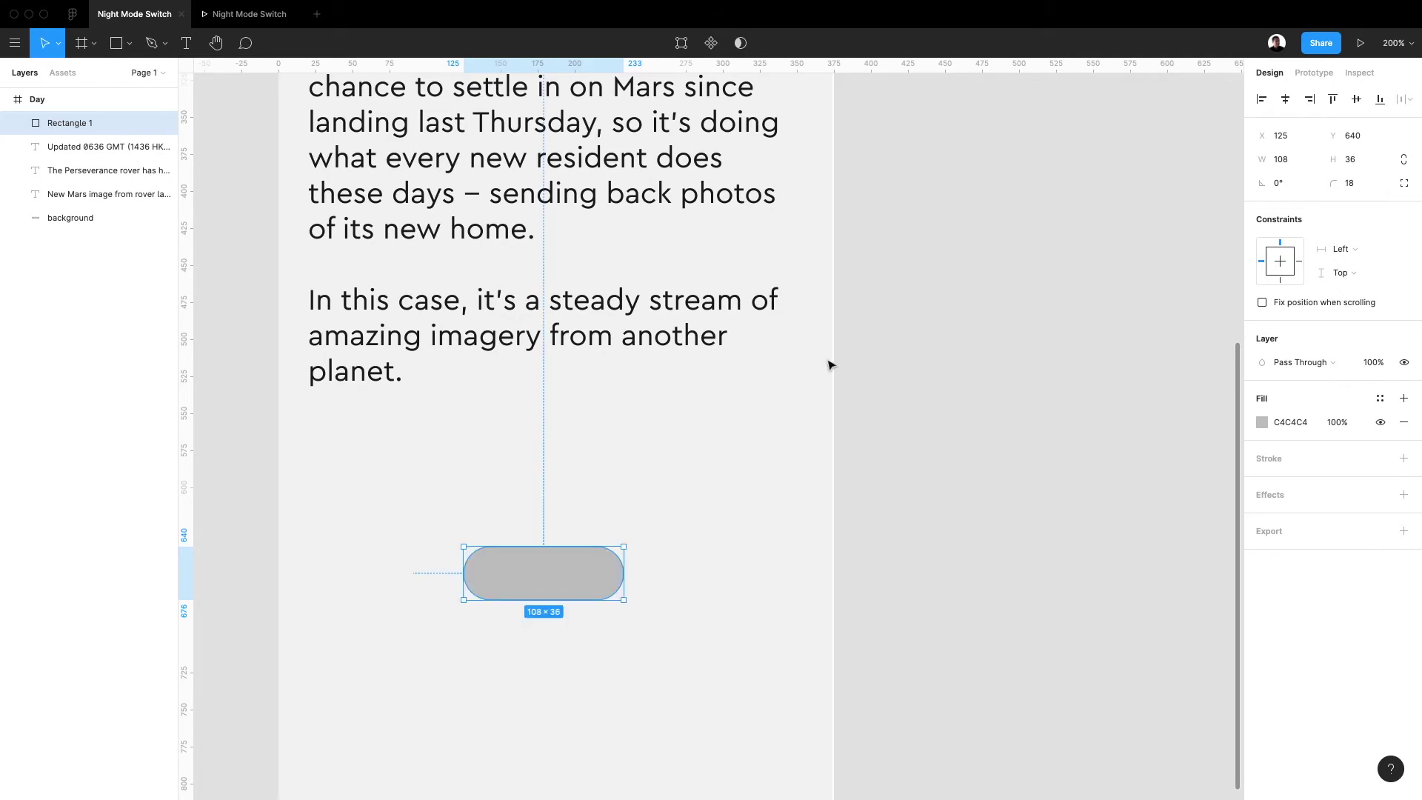
drag(597, 582, 597, 588)
click(1285, 99)
Draw a 30 × 30 circle at the left end of the rounded pill
scroll(641, 635, left, 3)
scroll(641, 635, down, 2)
key(plus)
click(641, 635)
click(612, 549)
key(o)
drag(585, 511, 632, 565)
Set the fill of the rounded pill to light grey E7E7E7
click(720, 559)
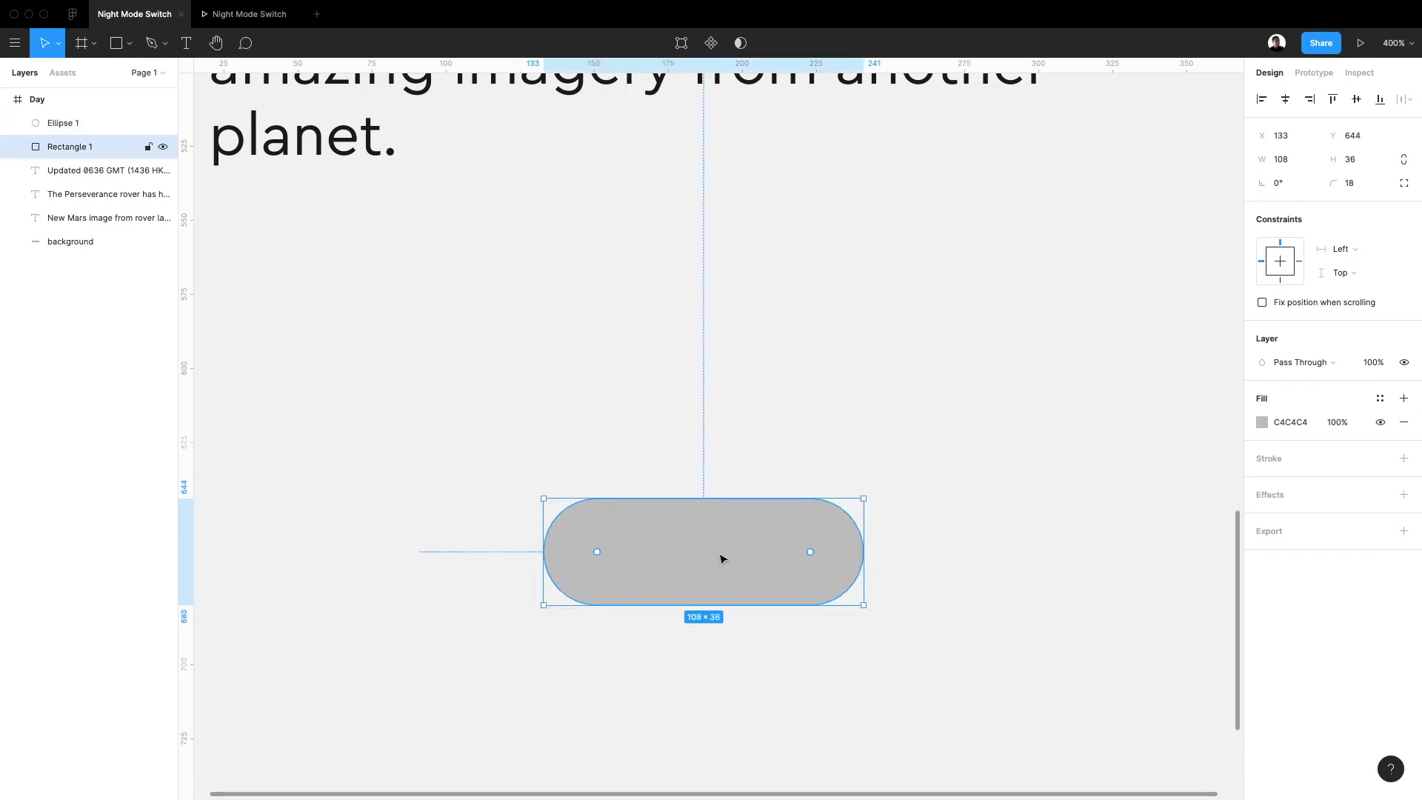
click(1262, 422)
drag(1068, 443, 1067, 454)
click(749, 584)
Try the circle at the pill's right end with copies in the middle and at the left end, and delete all three circles
click(612, 559)
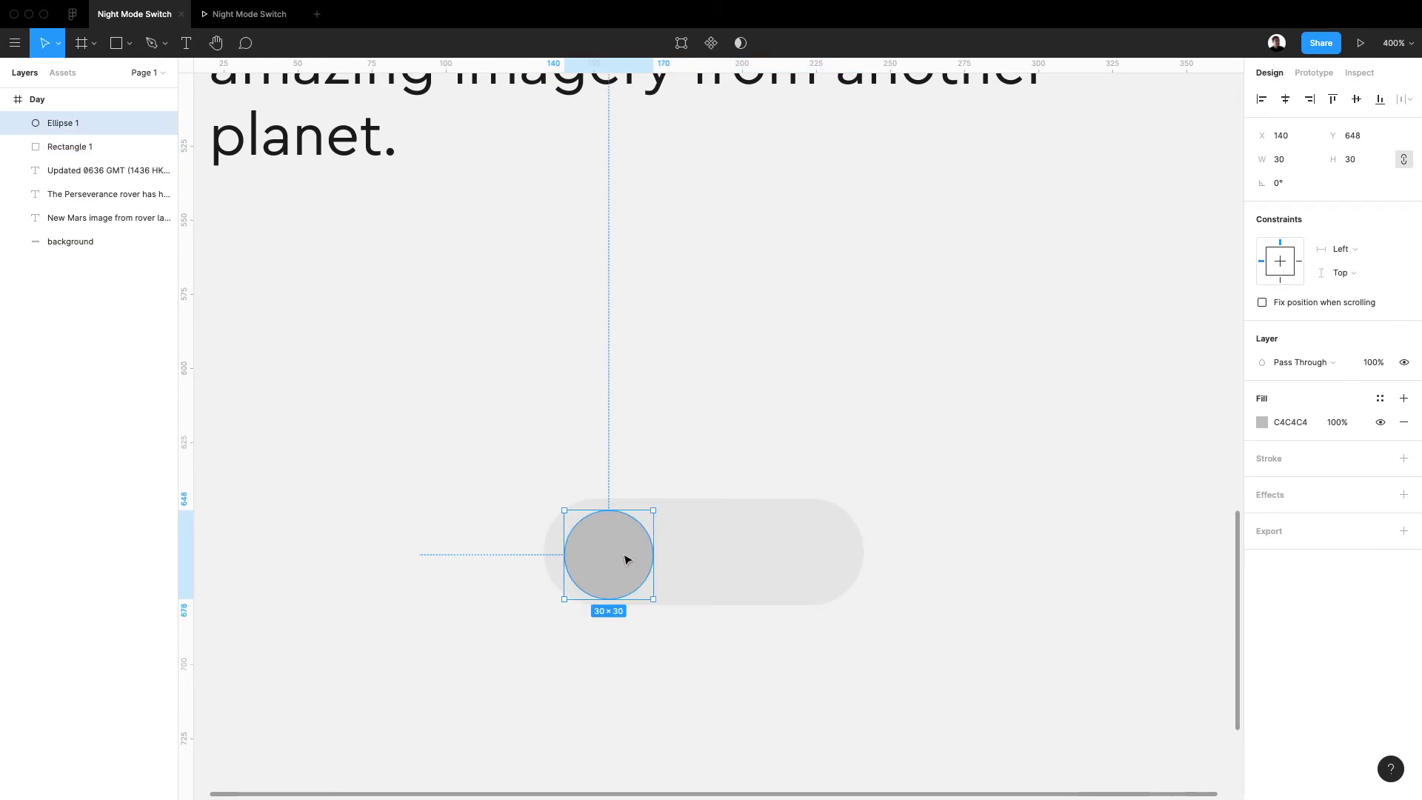
drag(612, 558, 810, 552)
key(Down)
key(Down)
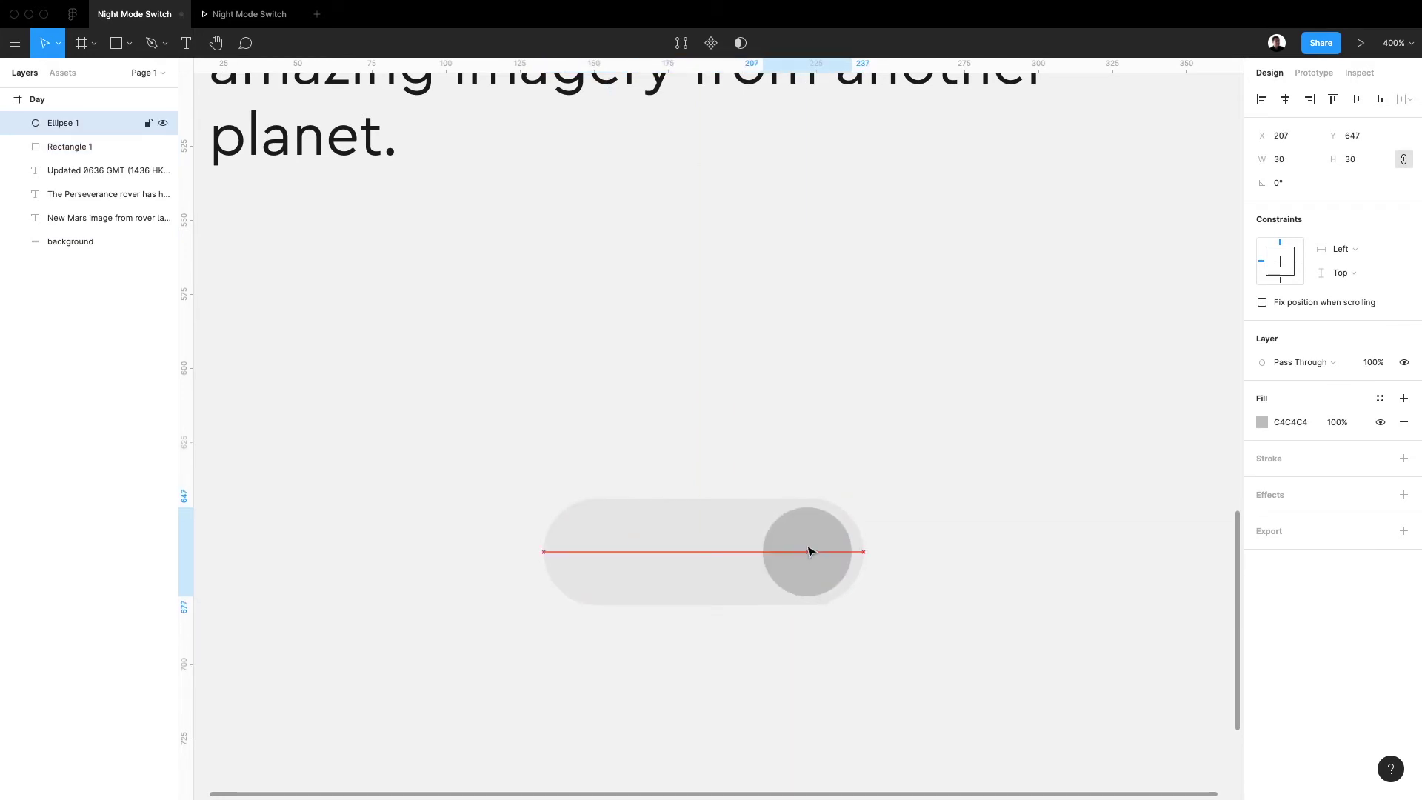
drag(805, 567, 599, 565)
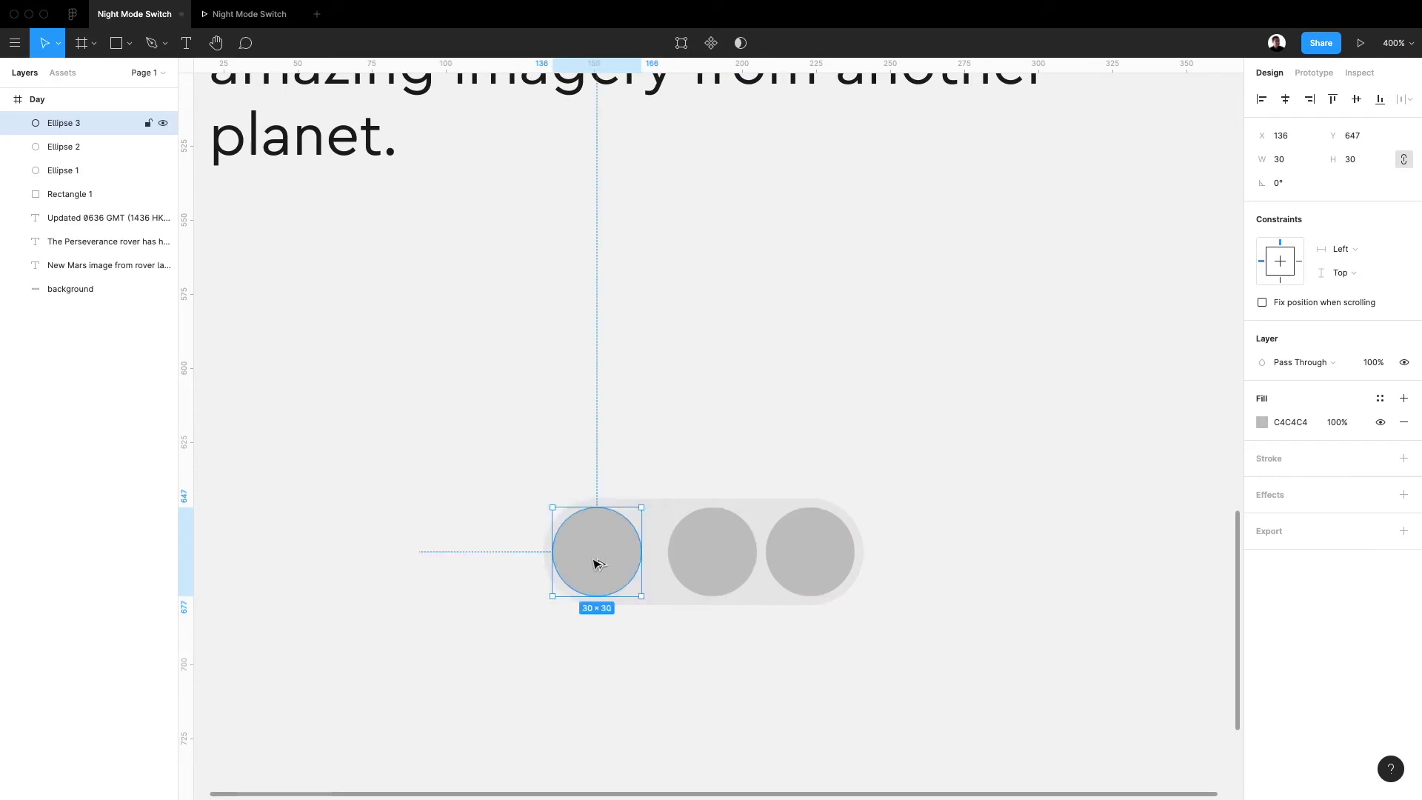
shift+click(673, 565)
shift+click(835, 563)
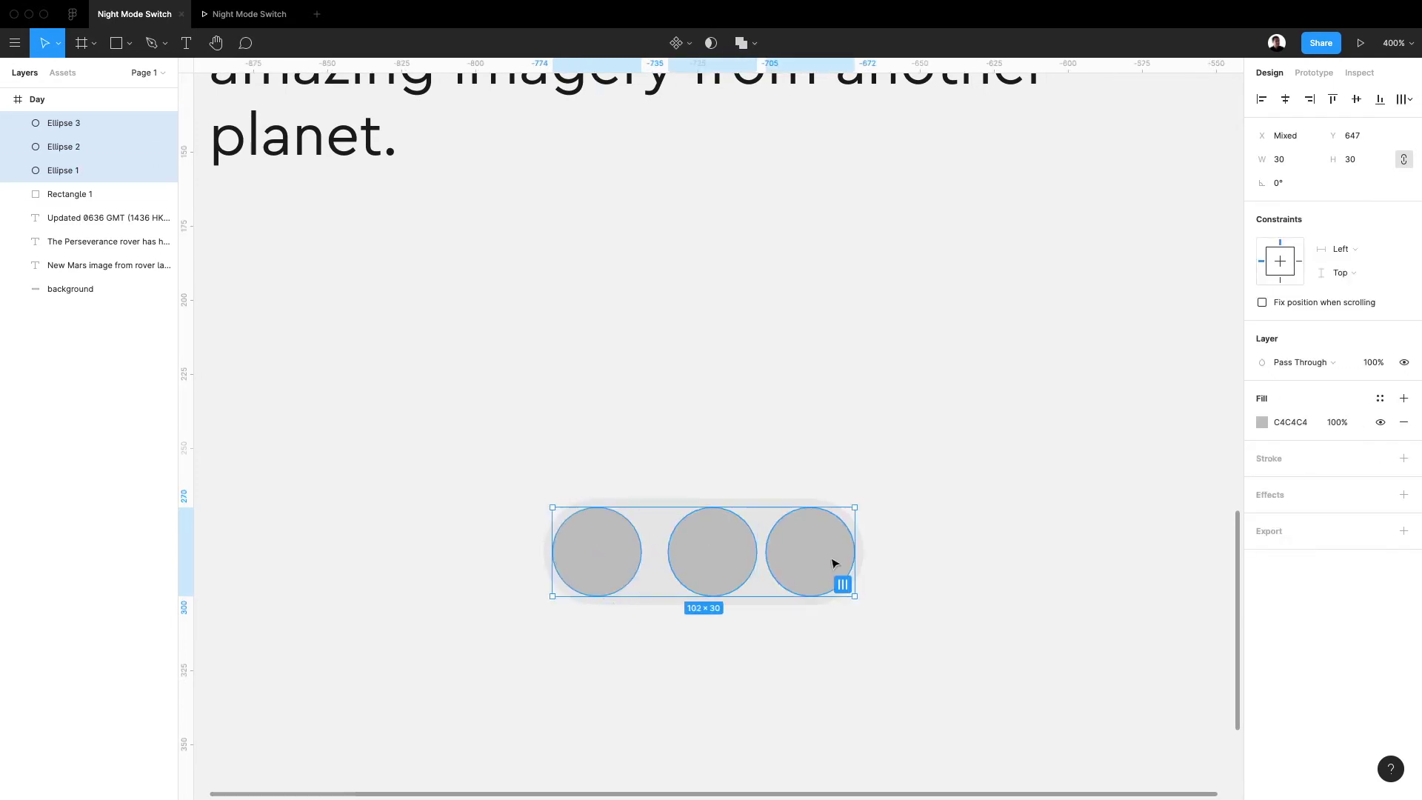
key(Delete)
Set the pill's width to 90 and shift it to the right
click(830, 560)
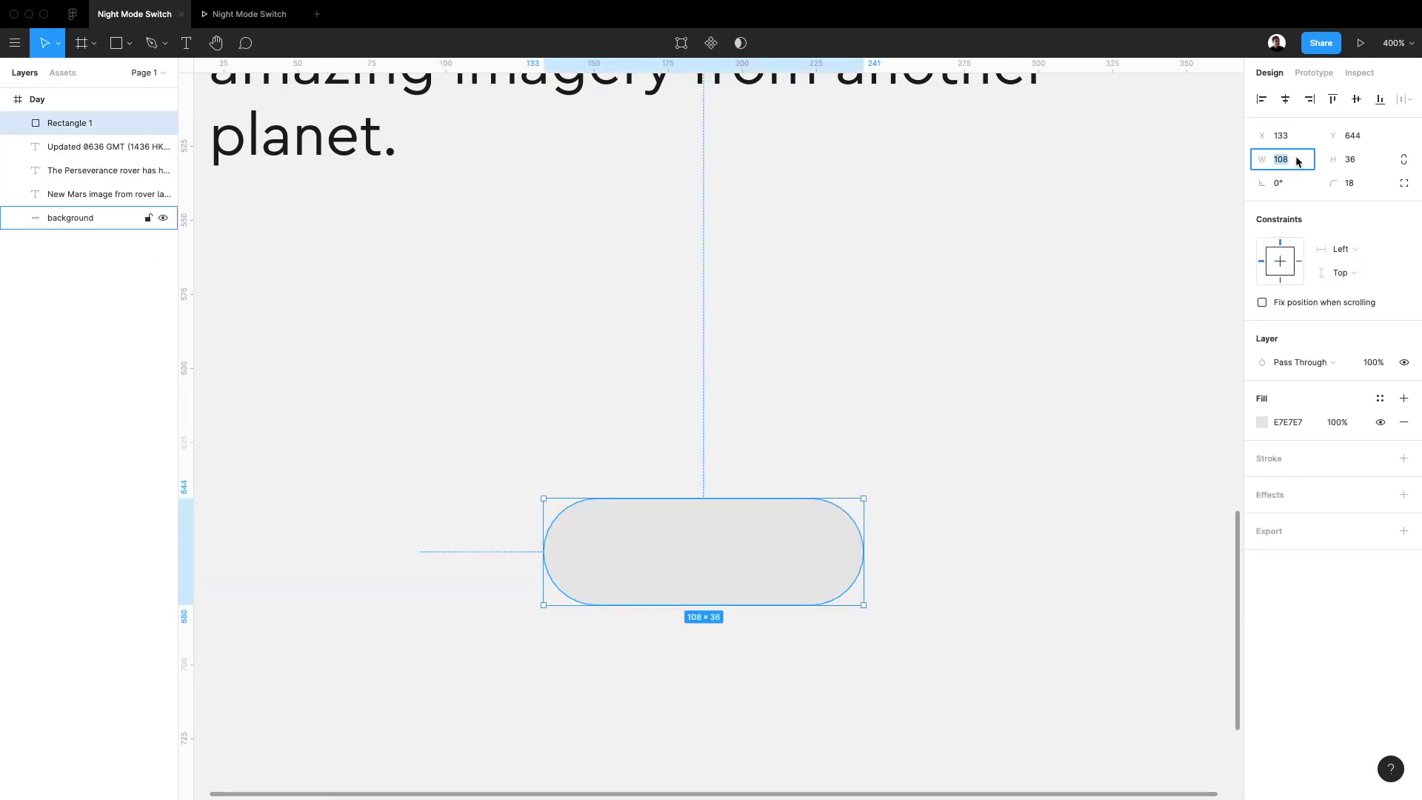
text(90)
key(Return)
mouse_move(749, 552)
mouse_down()
mouse_move(812, 552)
mouse_move(852, 599)
mouse_up()
Draw a 30 × 30 circle inside the pill's right end and remove the extra circle at its left end
key(o)
drag(817, 572, 656, 563)
click(1279, 161)
text(30)
key(Return)
click(755, 654)
click(666, 558)
key(Delete)
Narrow the pill to a width of 80 and move the circle to 3 px from its right edge
click(726, 543)
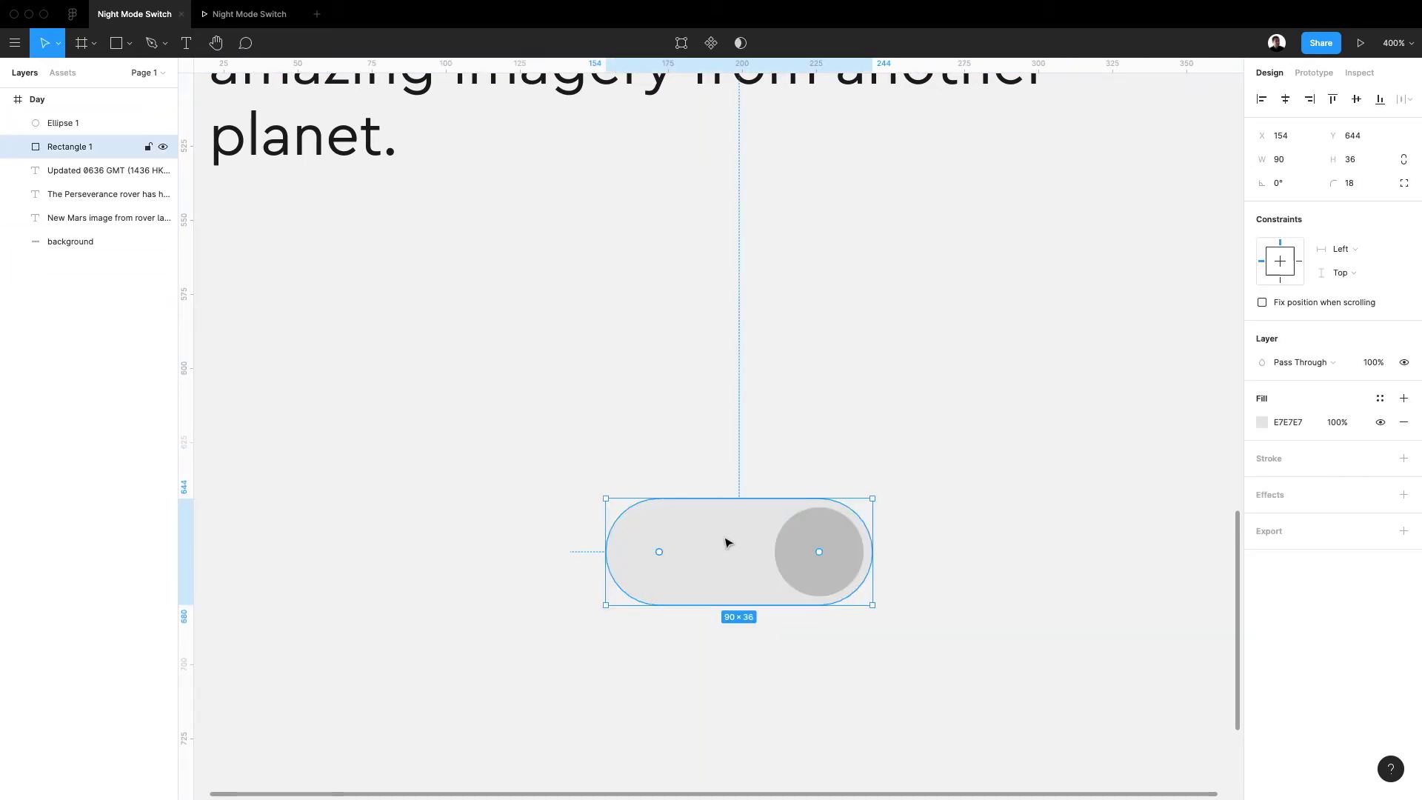
key(Return)
drag(835, 562, 807, 562)
click(842, 556)
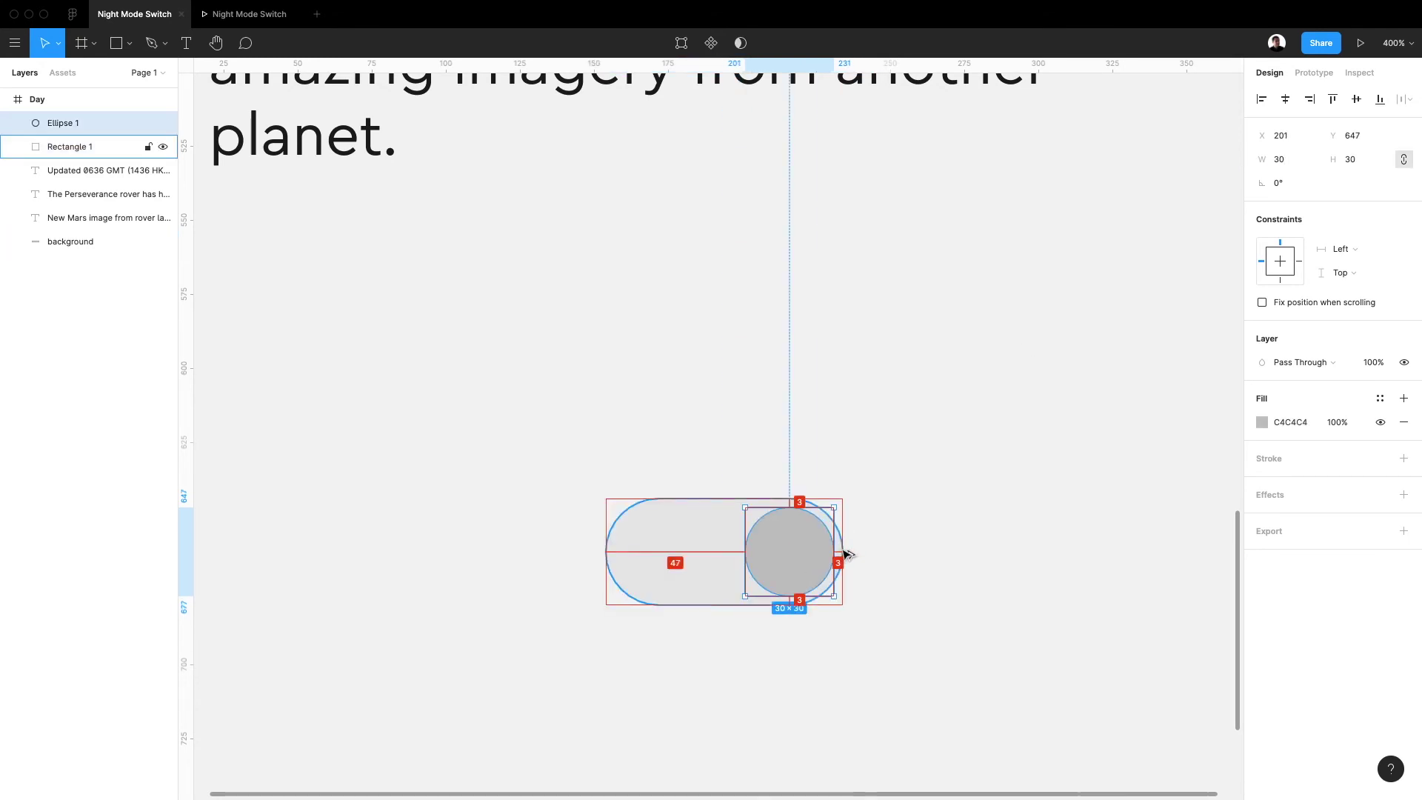
click(768, 638)
key(minus)
key(plus)
Group the pill and the circle and name the group switcher
click(730, 566)
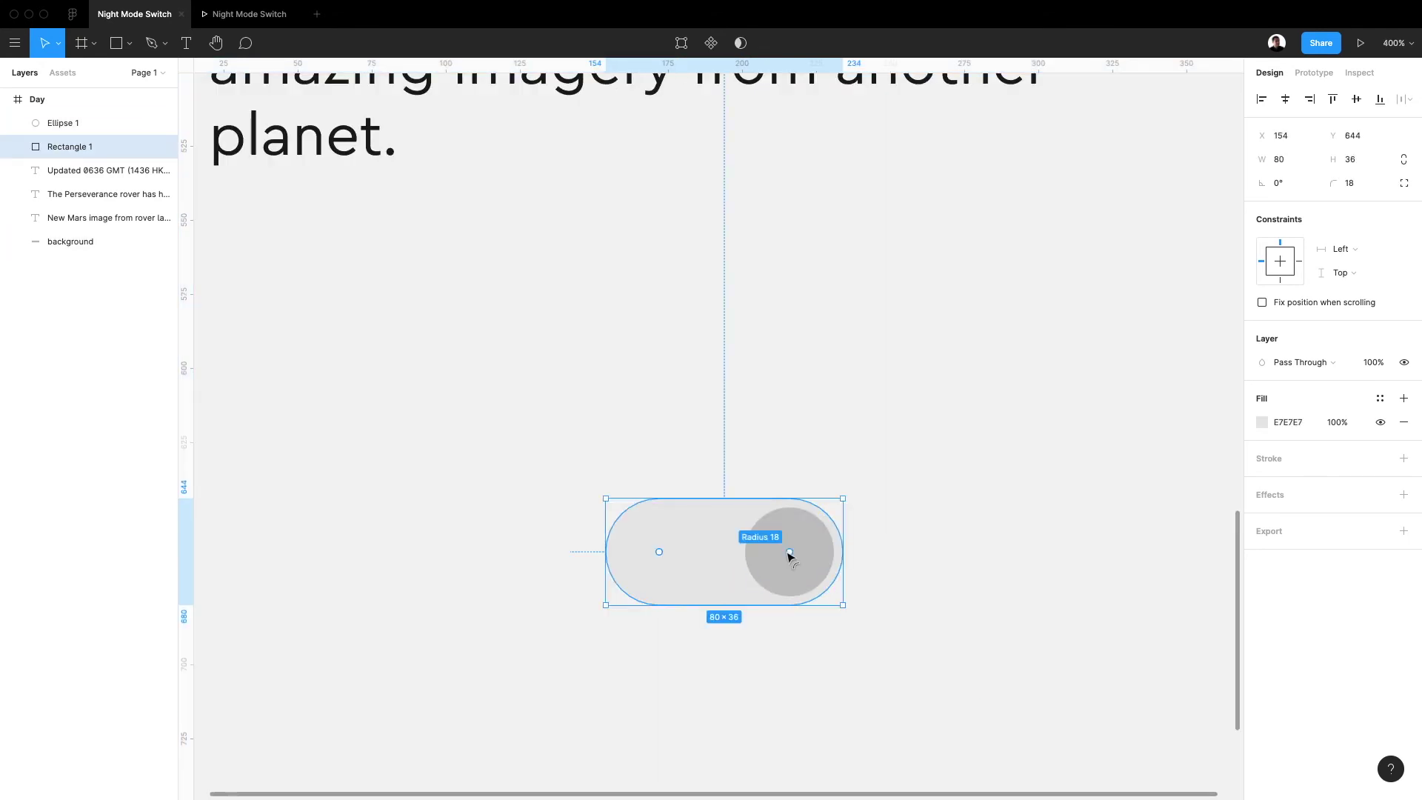
shift+click(775, 574)
key(super+g)
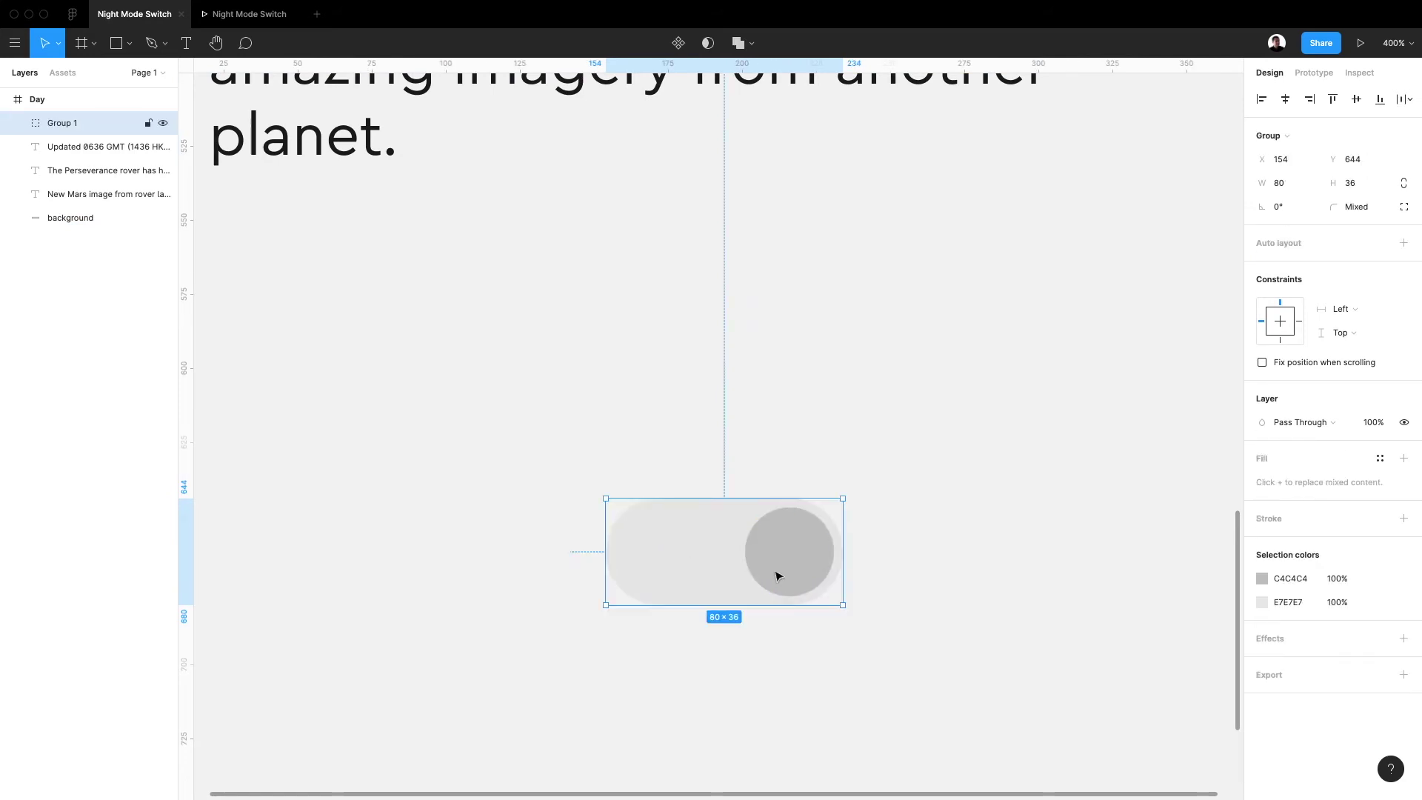
double_click(62, 123)
text(switcher)
key(Return)
click(498, 442)
Add the text label Night Mode just above the switch
key(minus)
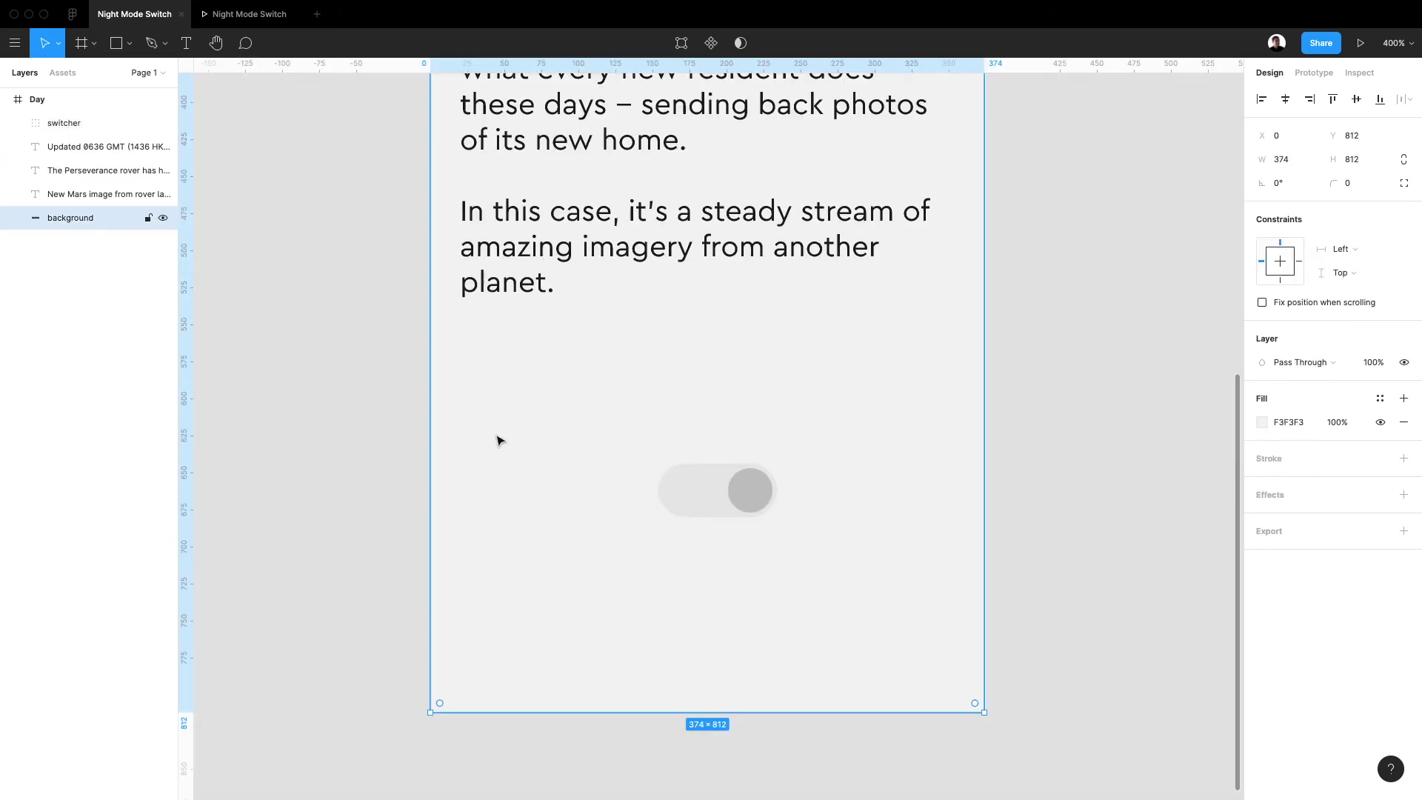
scroll(499, 435, up, 3)
click(634, 617)
key(minus)
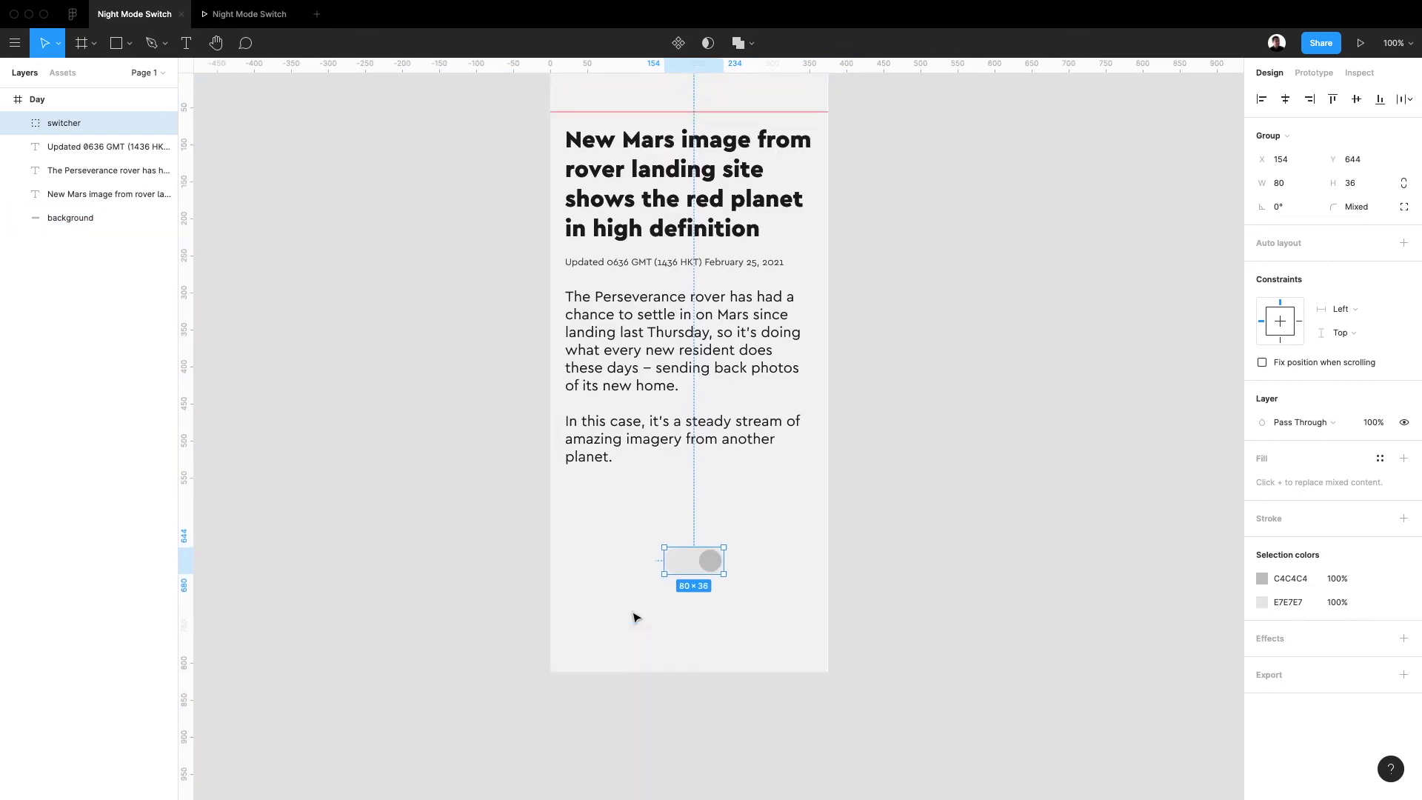
key(plus)
key(t)
click(579, 570)
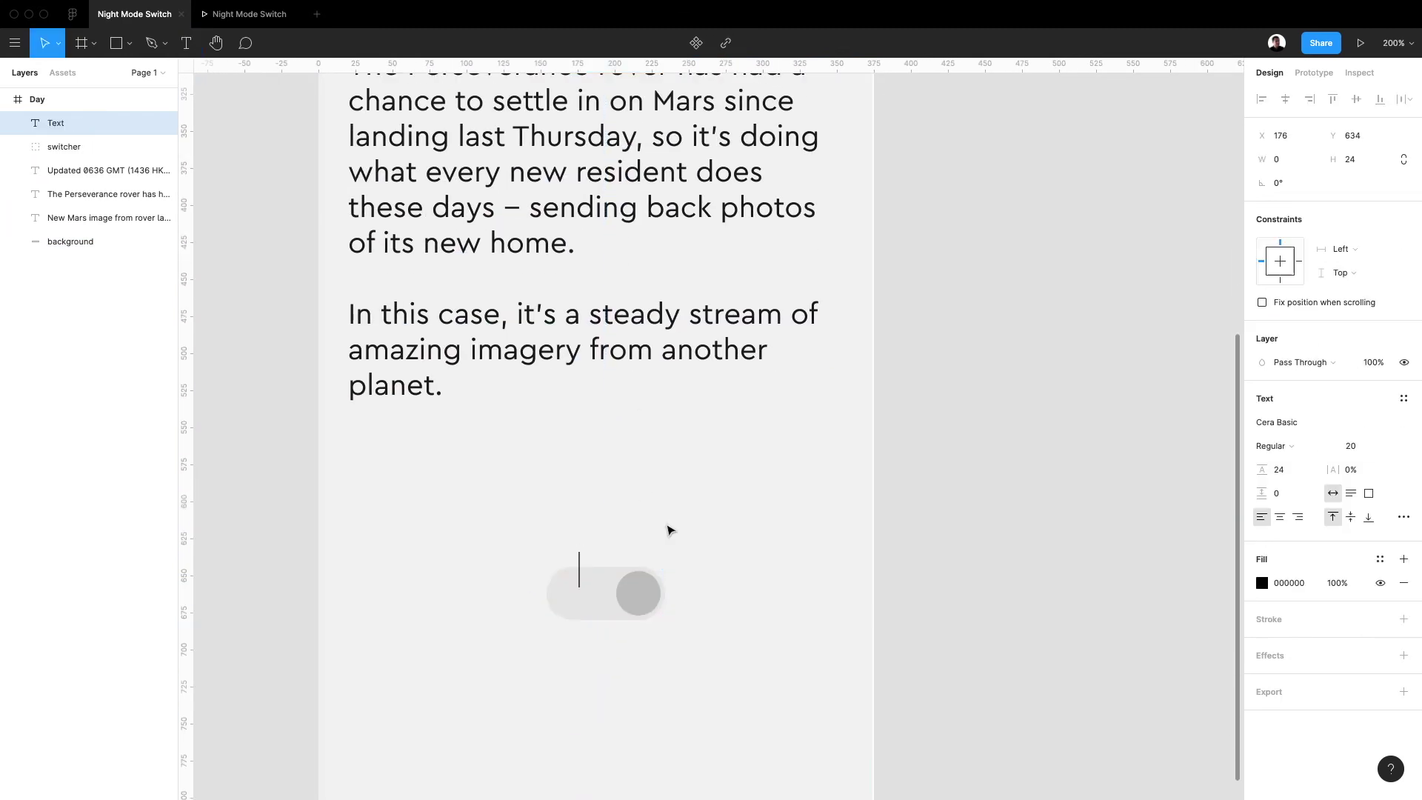
key(Escape)
drag(716, 577, 632, 552)
Set the Night Mode label's font size to 12 and nudge it into place over the switch
click(1359, 450)
text(13)
key(Return)
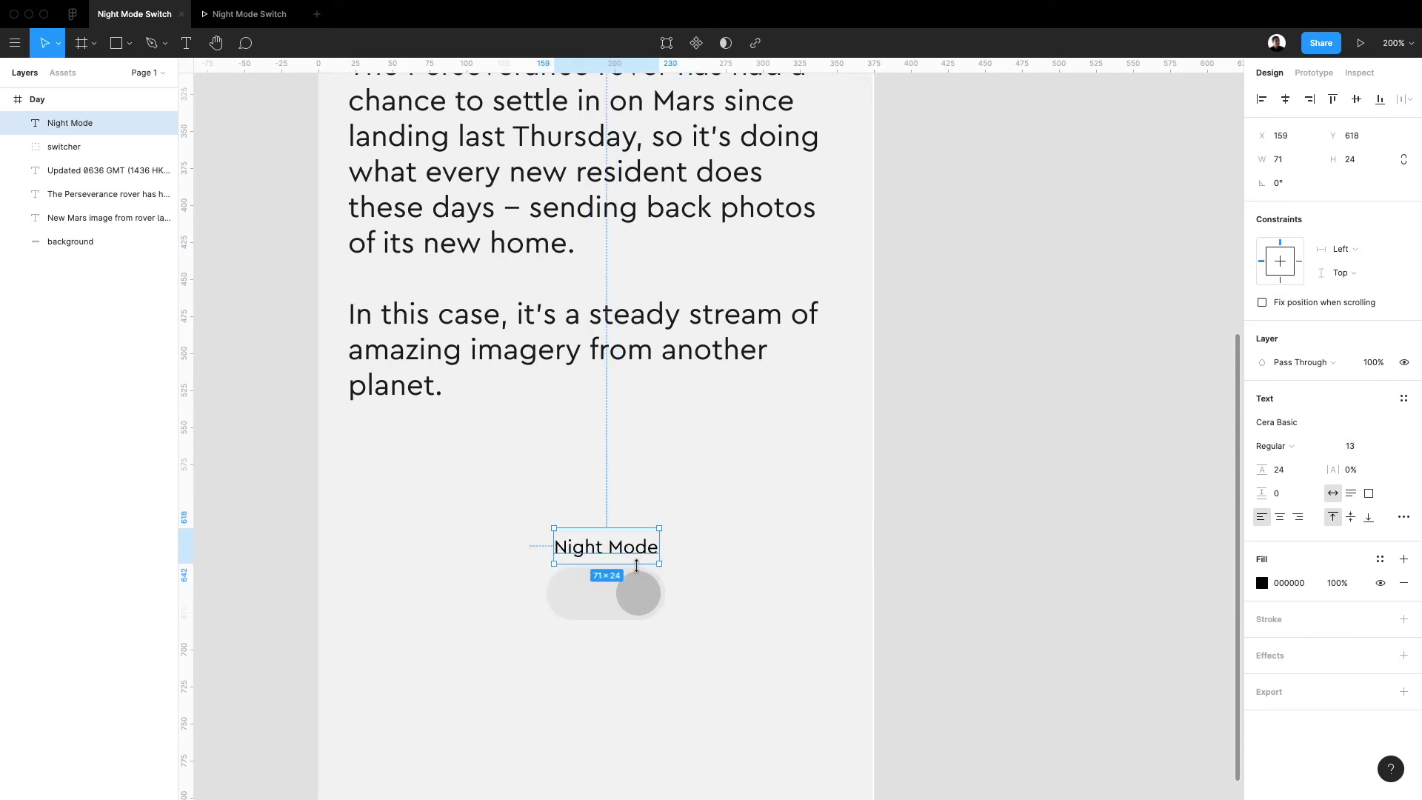
scroll(639, 571, up, 1)
drag(641, 579, 641, 577)
click(1350, 446)
key(Down)
key(Return)
key(Right)
key(Right)
Check the Day screen with its new switch in the presentation view and return to the design file
key(minus)
scroll(597, 286, up, 3)
click(247, 14)
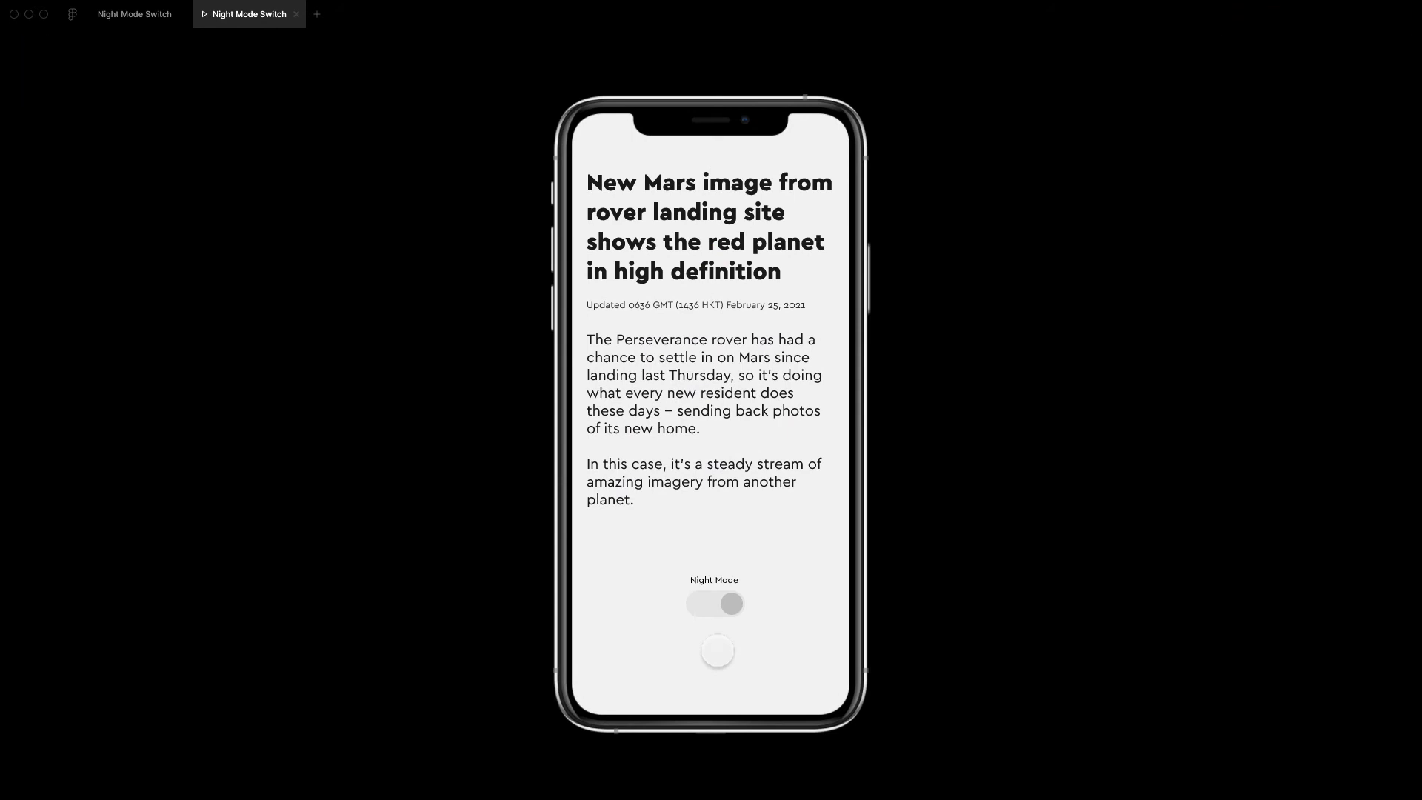
click(137, 14)
Centre the Night Mode label's text and align both the label and the switcher group to the frame's horizontal centre
click(705, 672)
scroll(705, 671, right, 2)
click(720, 648)
click(717, 630)
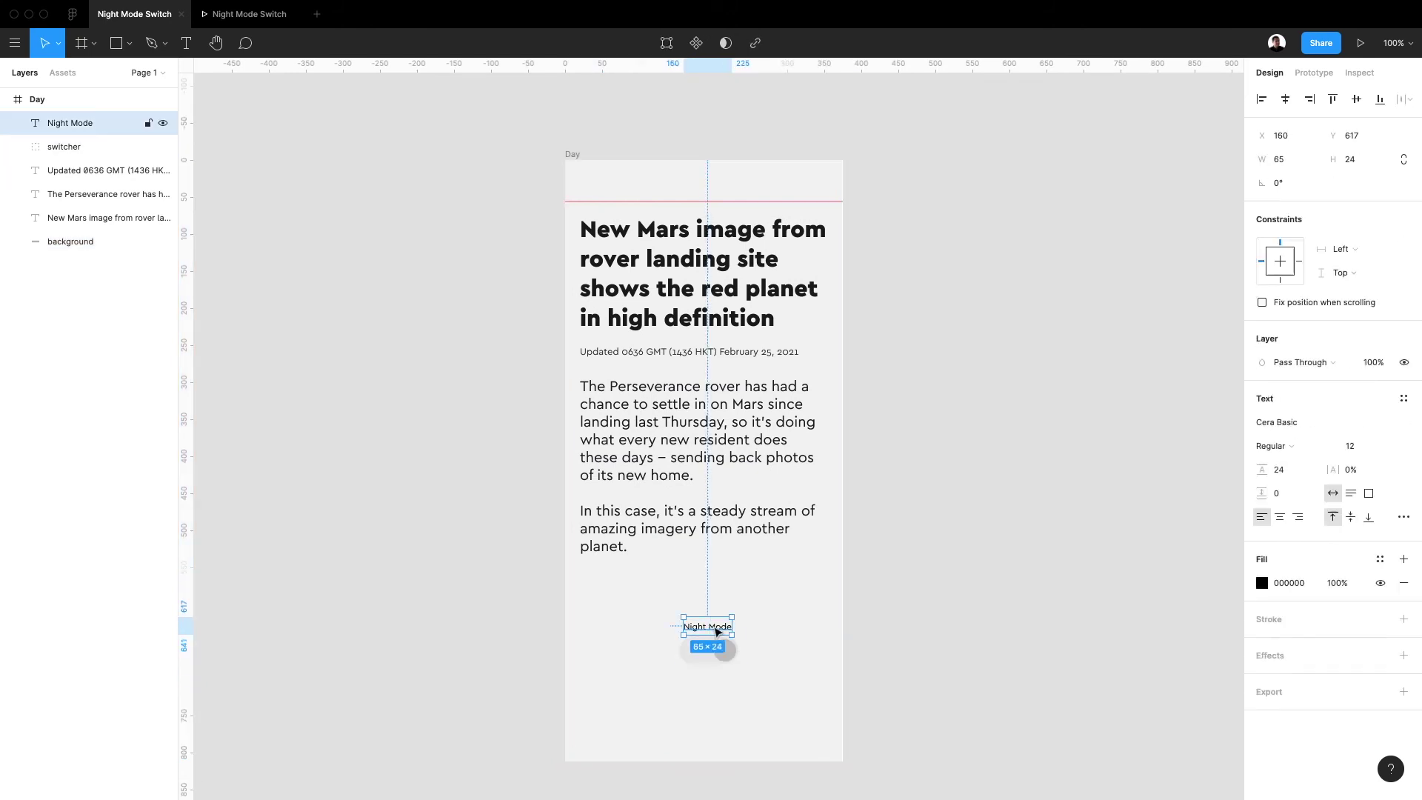
click(1285, 99)
click(63, 146)
click(70, 123)
click(703, 652)
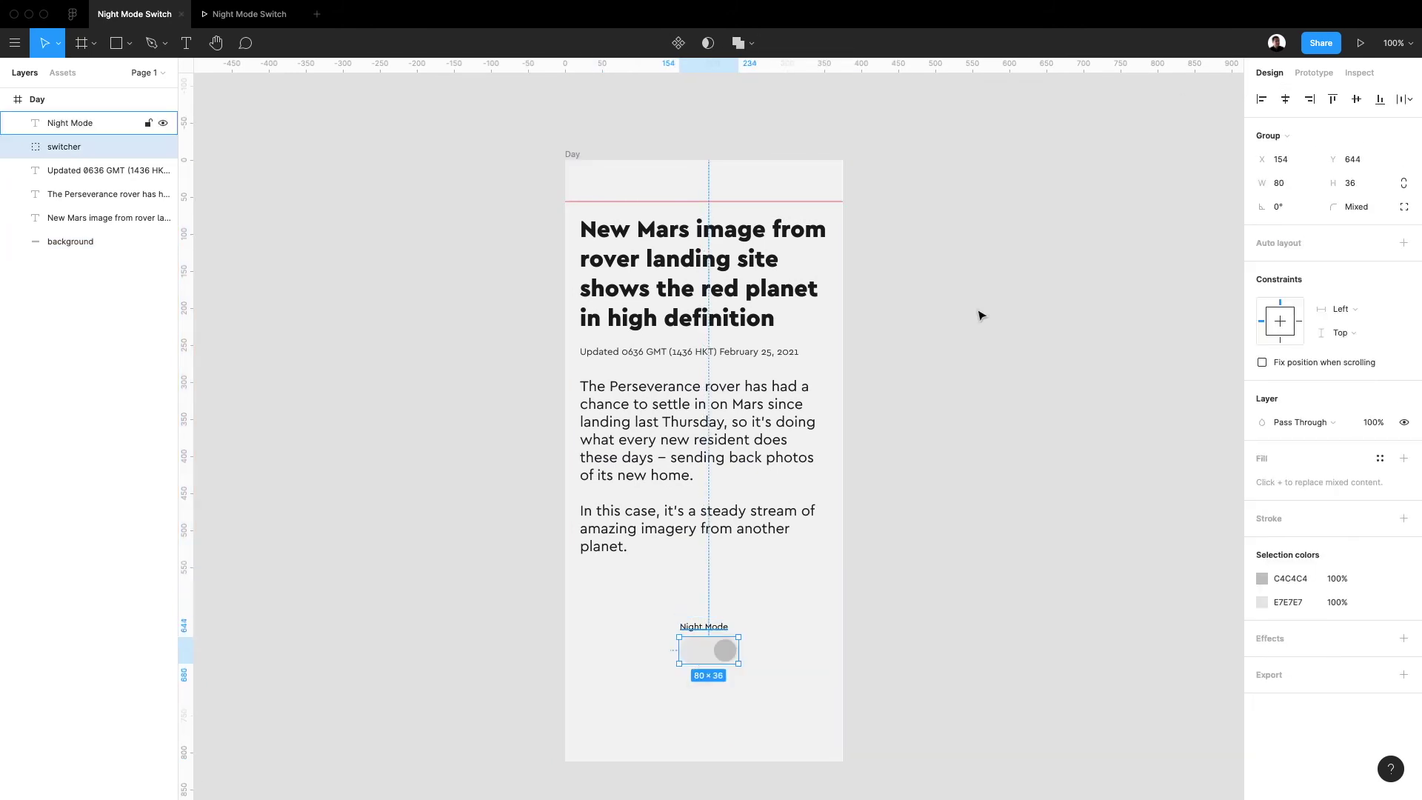
click(1287, 100)
Group the Night Mode label with the switcher and name the group switcher + label
click(709, 628)
shift+click(718, 658)
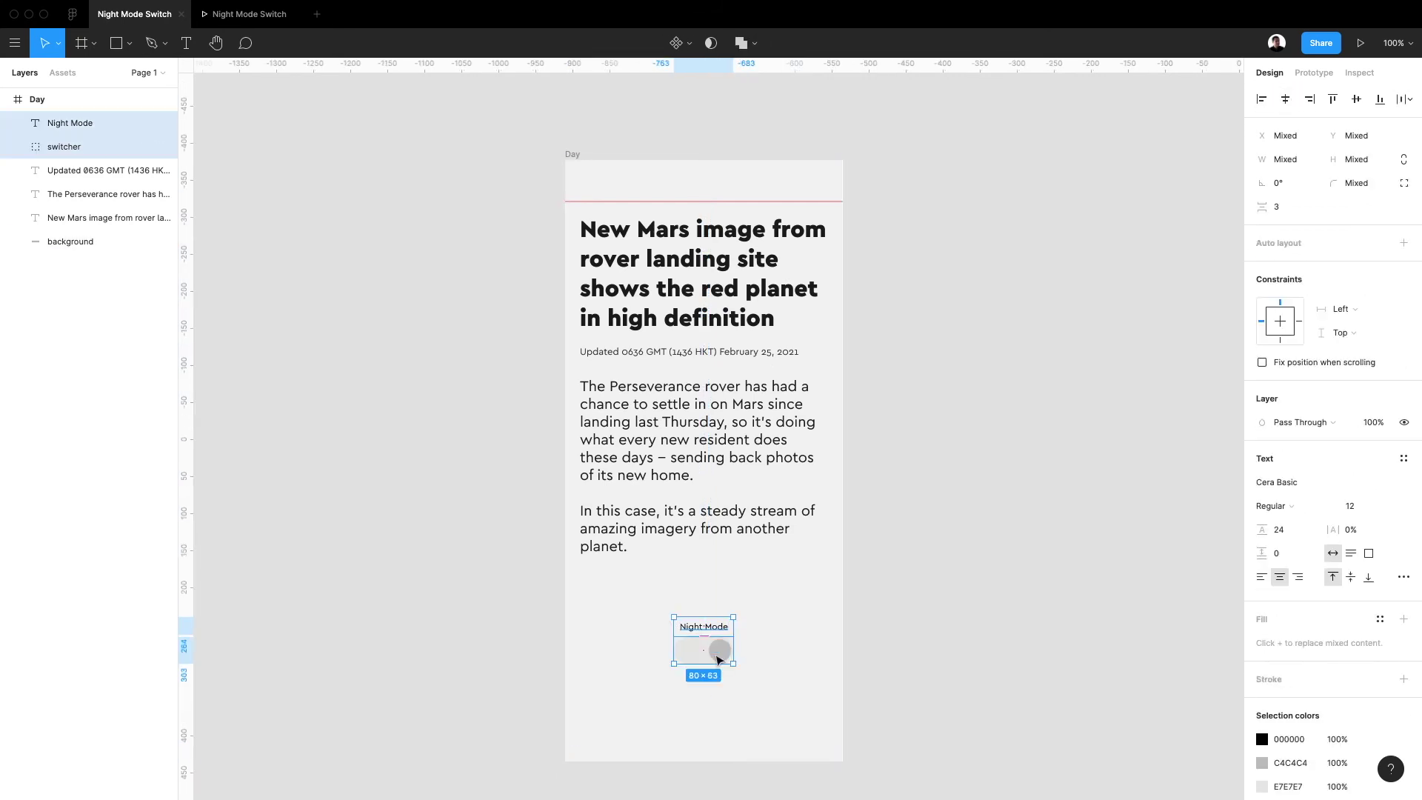
key(super+g)
double_click(68, 124)
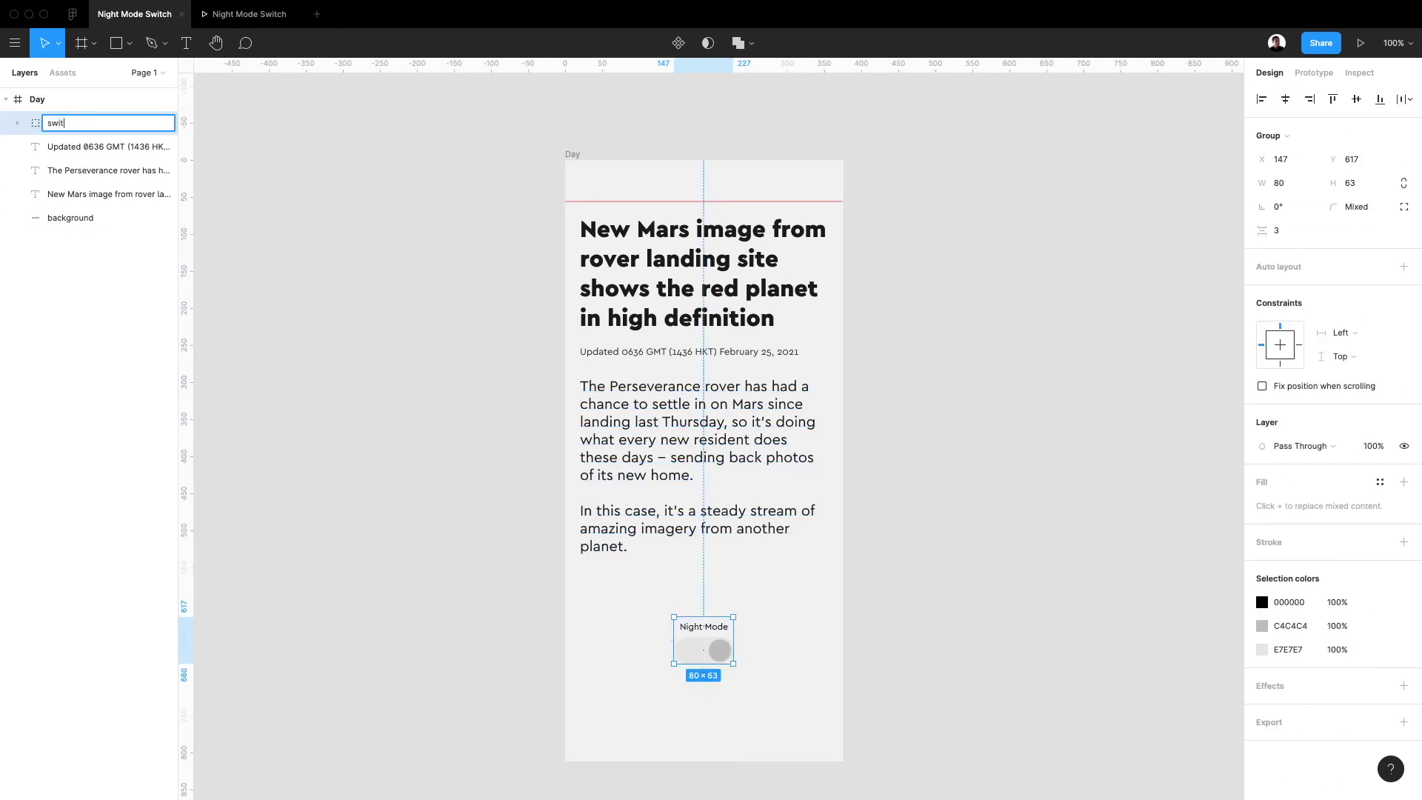
text(switcher + label)
click(460, 448)
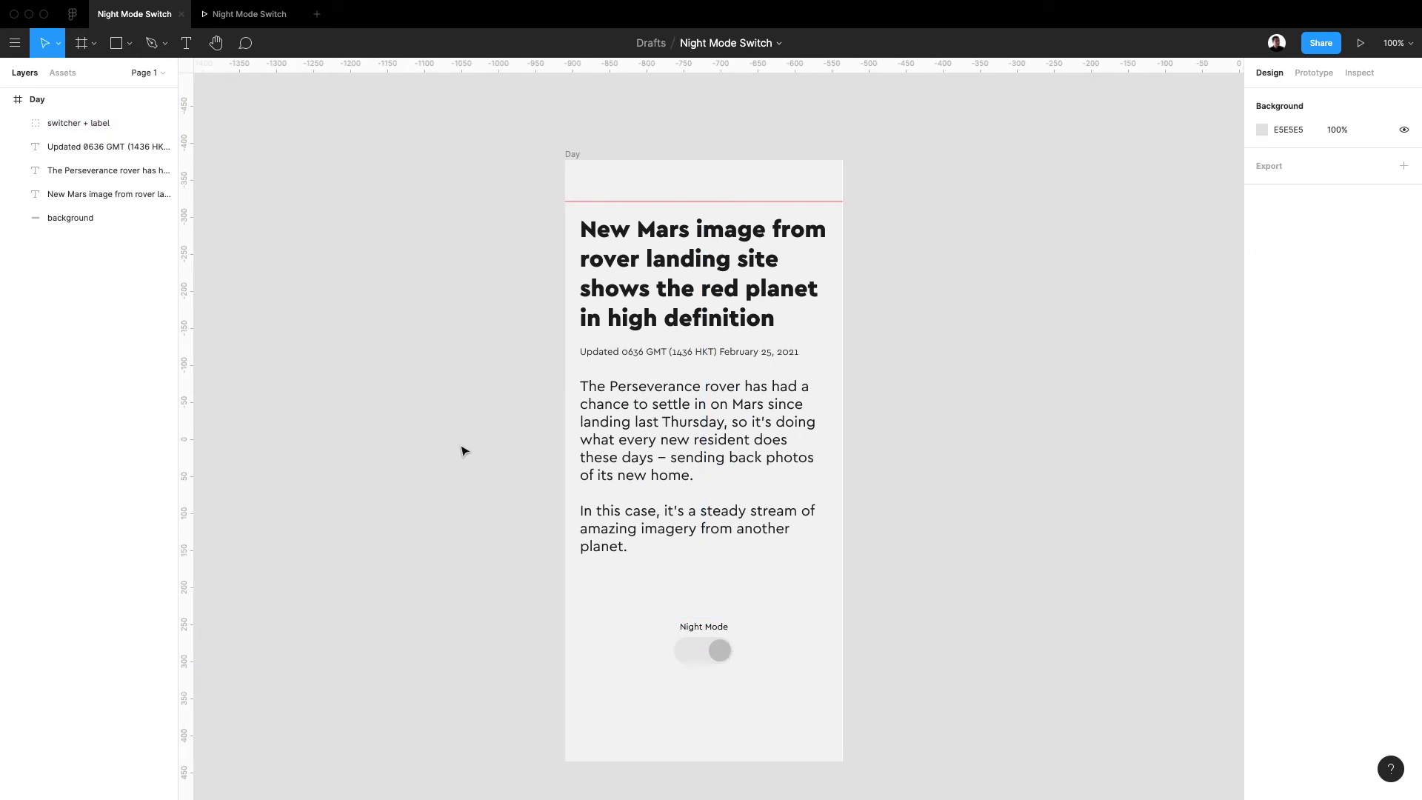
Duplicate the Day frame so a second copy stands beside the original
click(636, 613)
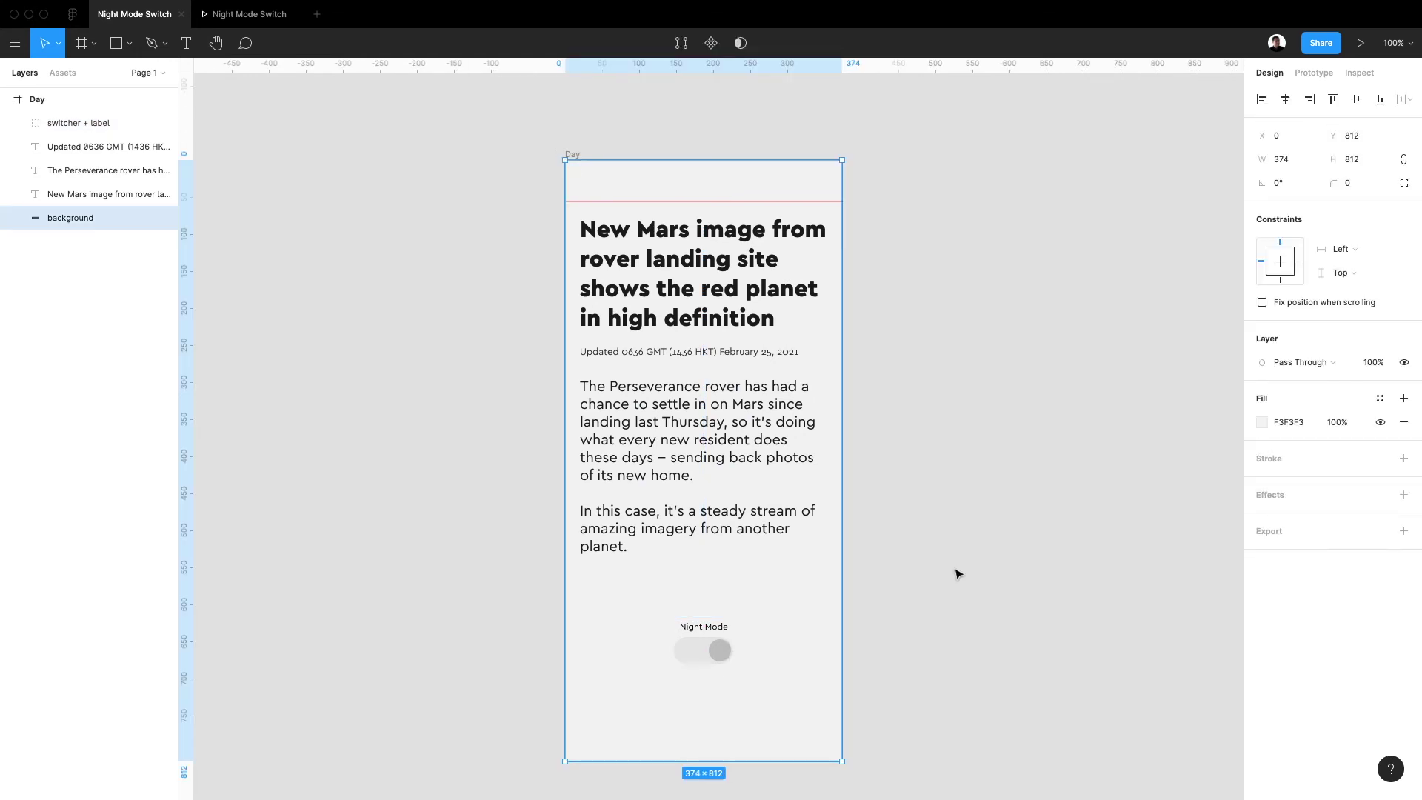
click(957, 574)
click(576, 154)
key(super+d)
scroll(902, 148, down, 1)
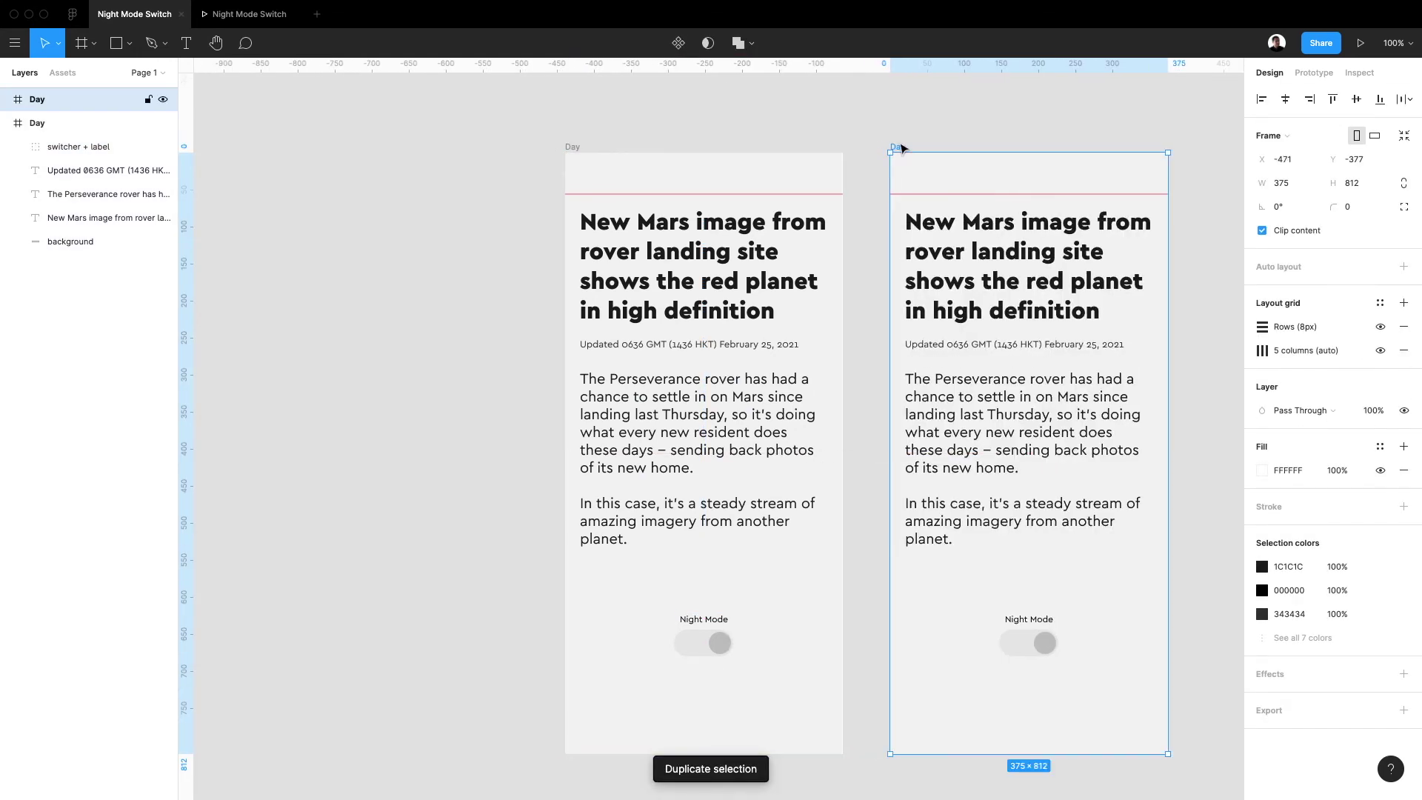
Rename the duplicated Day frame as Night
click(811, 175)
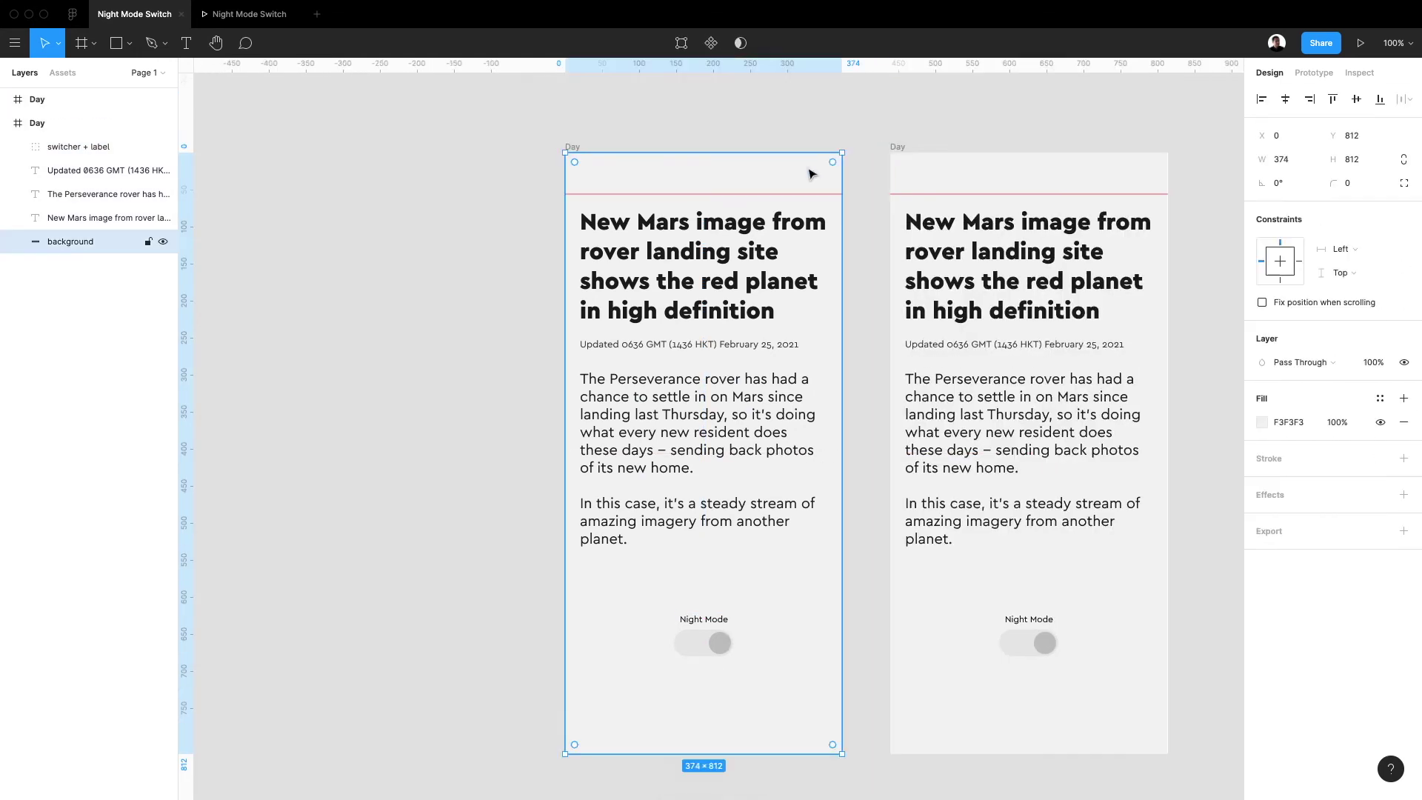
click(922, 174)
click(1183, 149)
key(super+z)
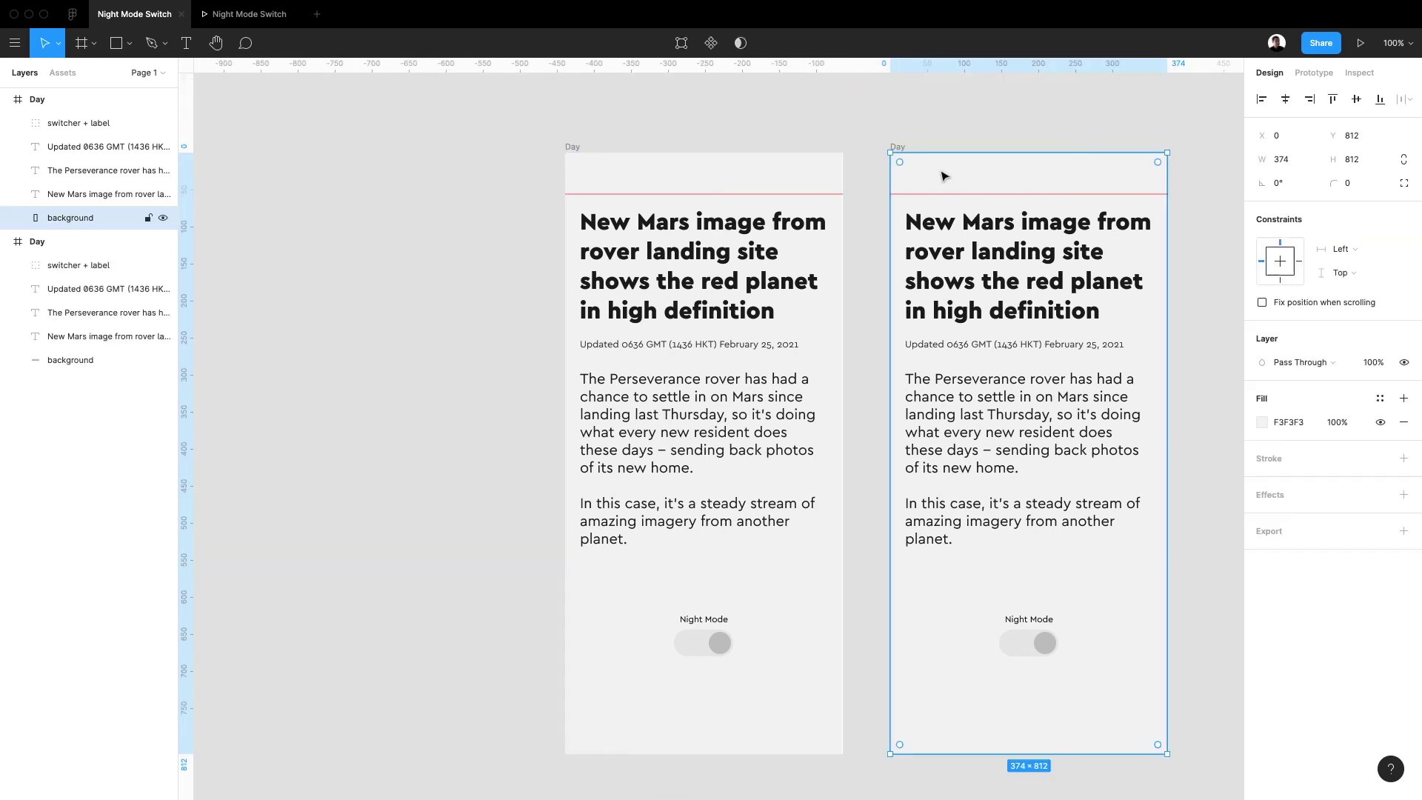
double_click(899, 146)
text(Night)
key(Return)
scroll(970, 563, down, 3)
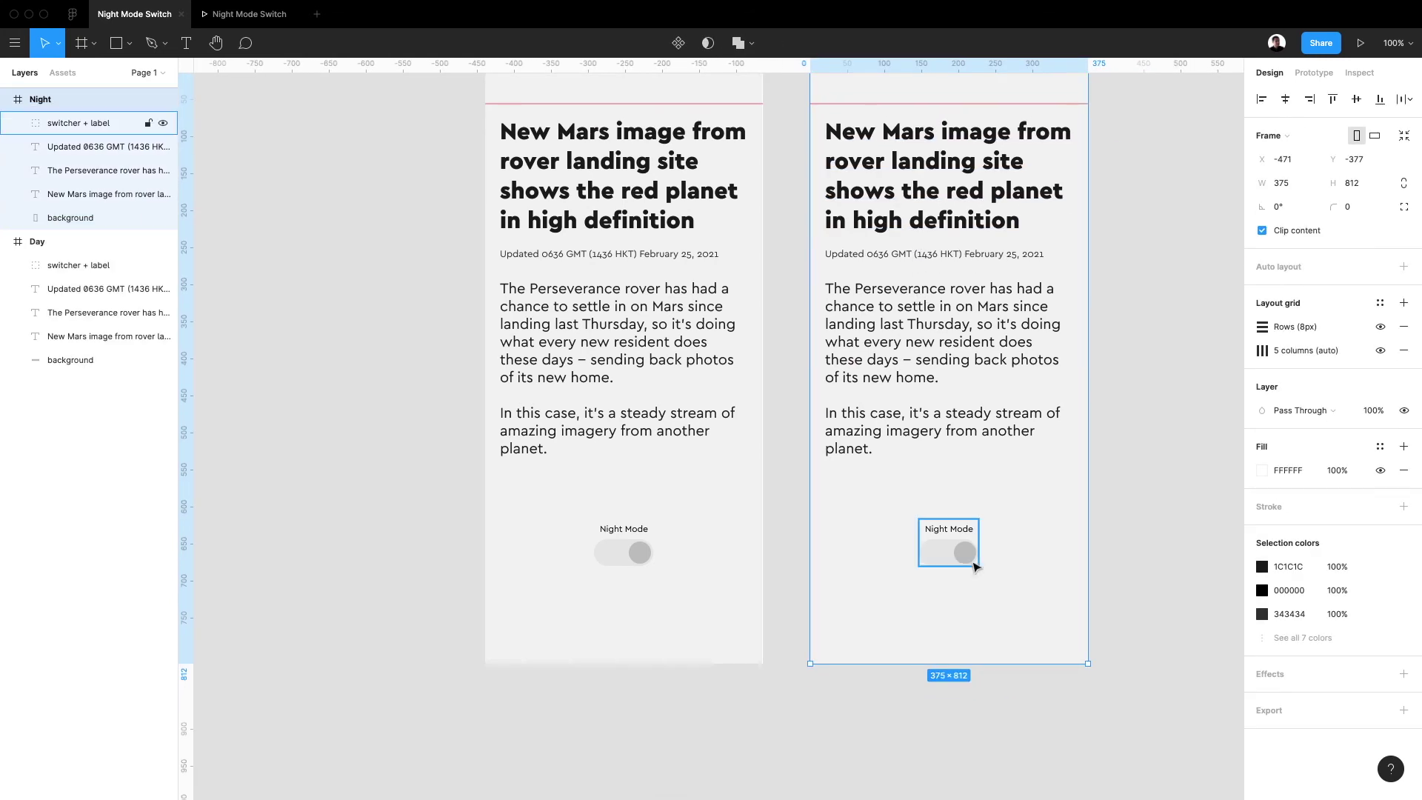
Move the toggle knob in the Night frame to the opposite end of its track, at X 150
double_click(967, 554)
double_click(961, 556)
key(shift+Left)
key(shift+Left)
key(shift+Left)
key(shift+Left)
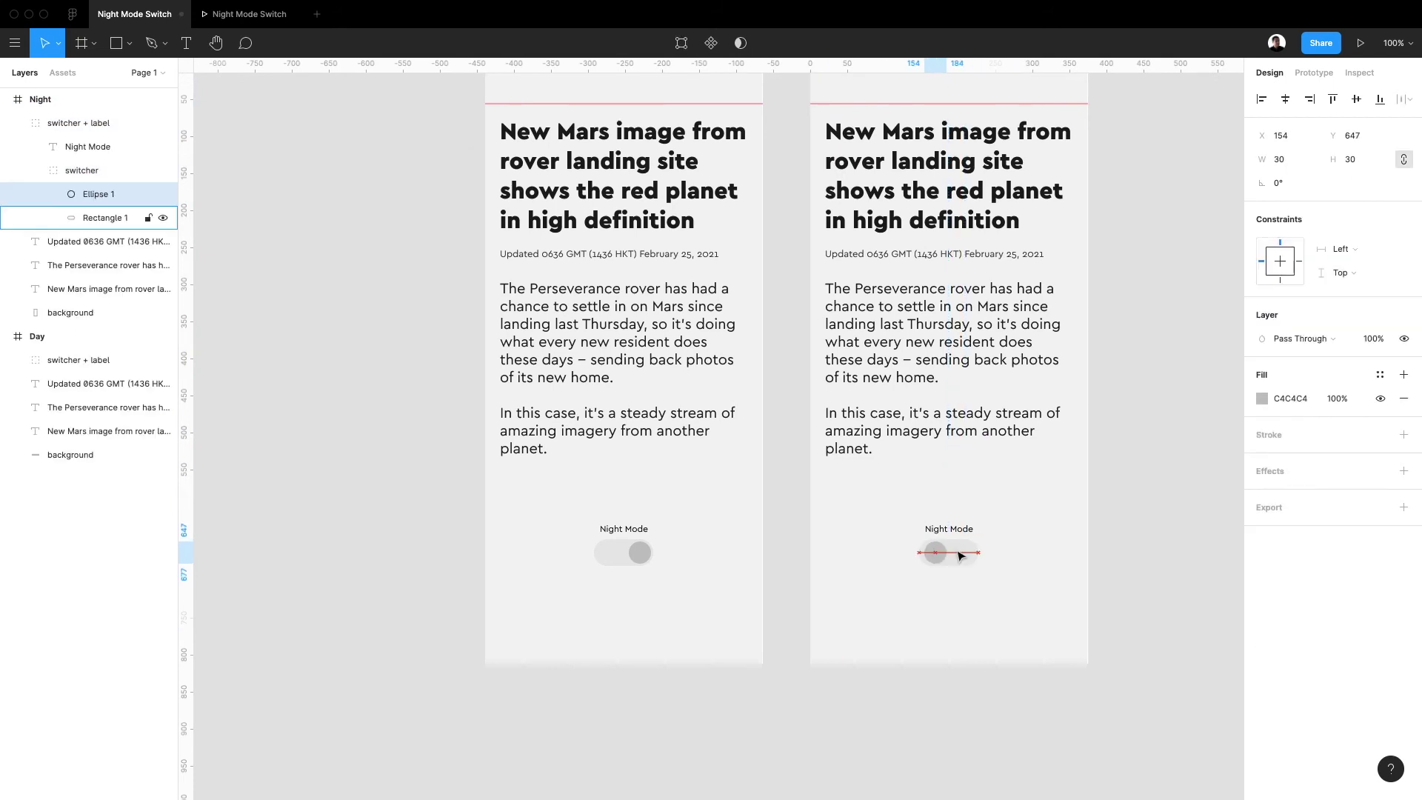
scroll(960, 555, up, 5)
key(Left)
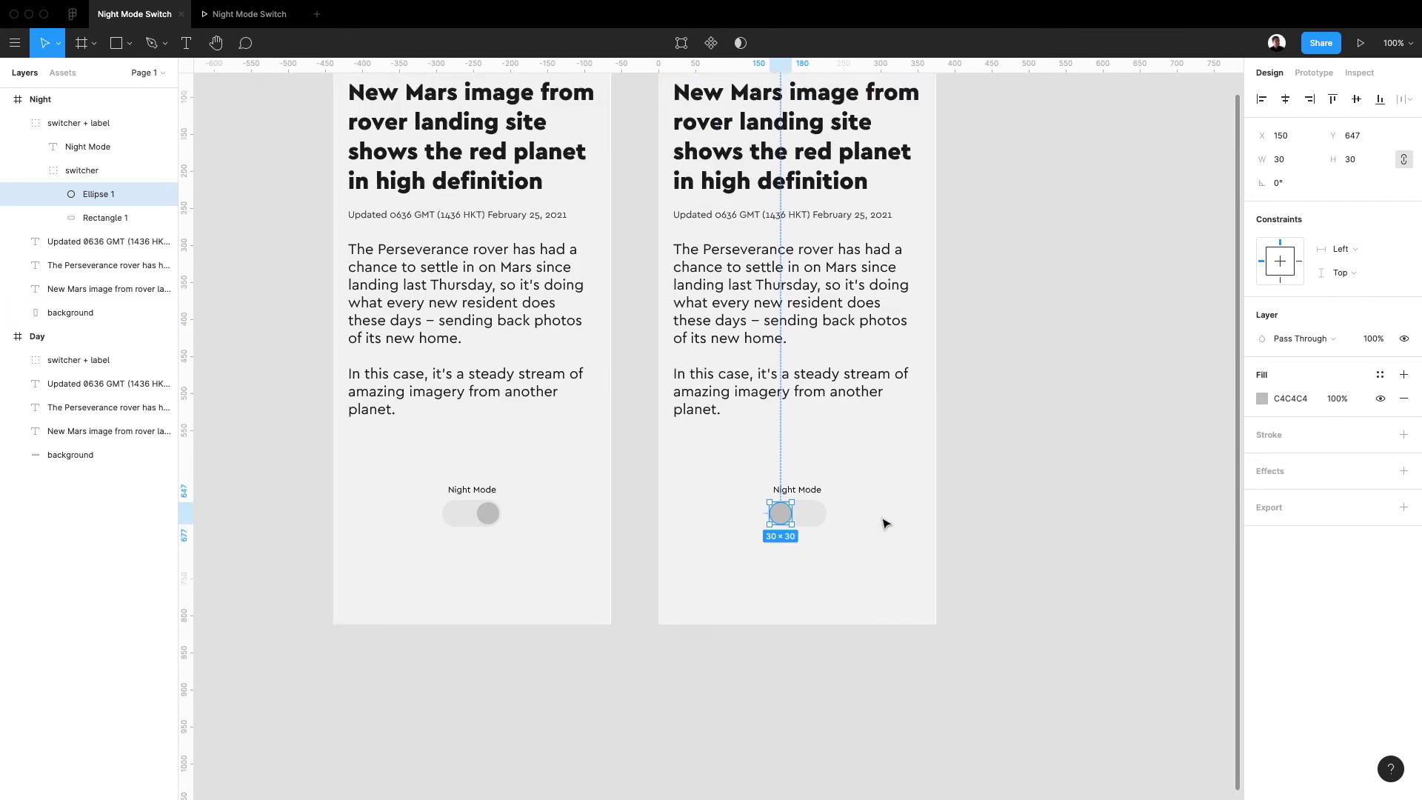
Fill the Night frame's background with the near-black colour sampled from the article headline
key(shift+0)
click(964, 514)
click(1263, 421)
click(1087, 635)
click(918, 261)
click(1228, 414)
click(1079, 416)
scroll(1079, 415, up, 2)
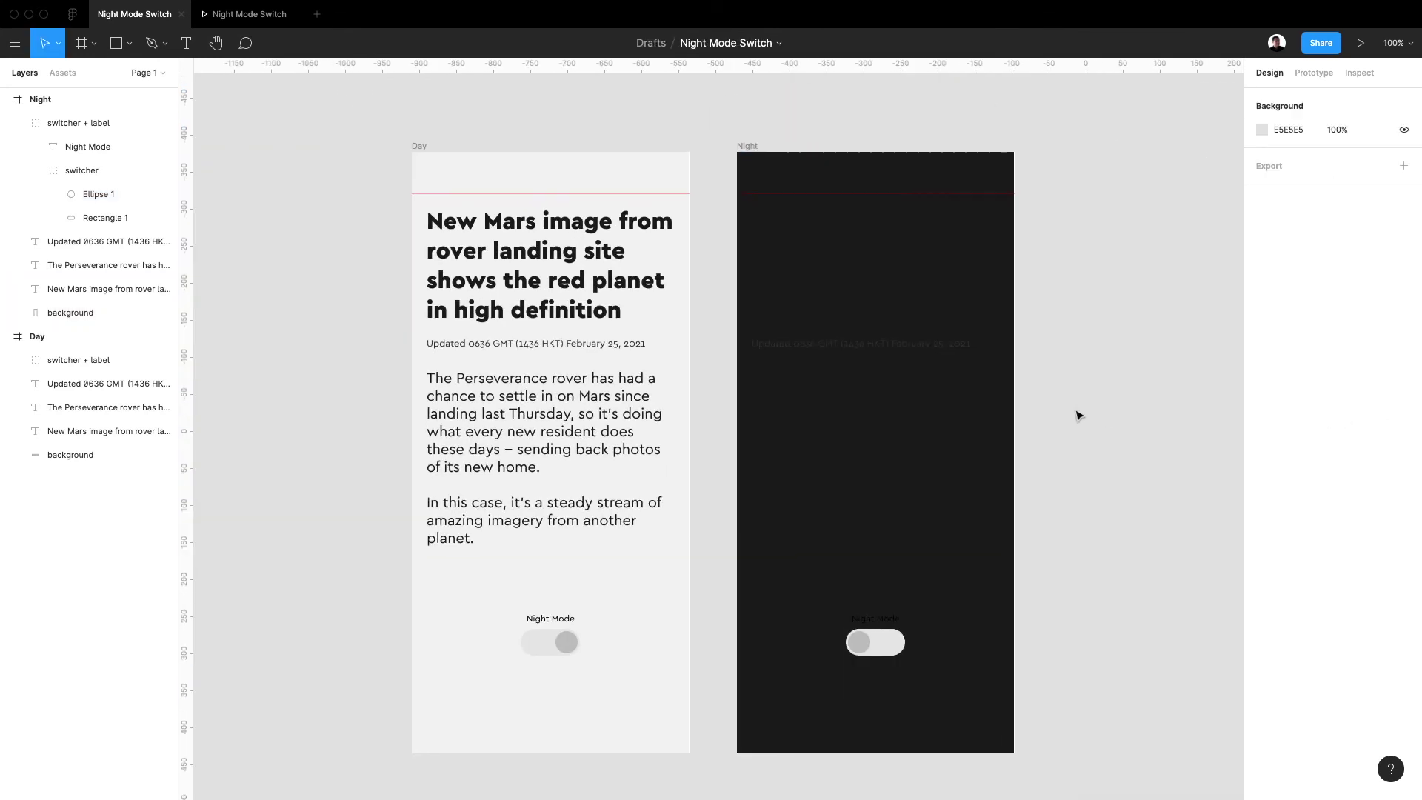
Recolour the headline, body text and date line in the Night frame to light grey E7E7E7
click(889, 400)
shift+click(804, 289)
key(i)
click(1174, 126)
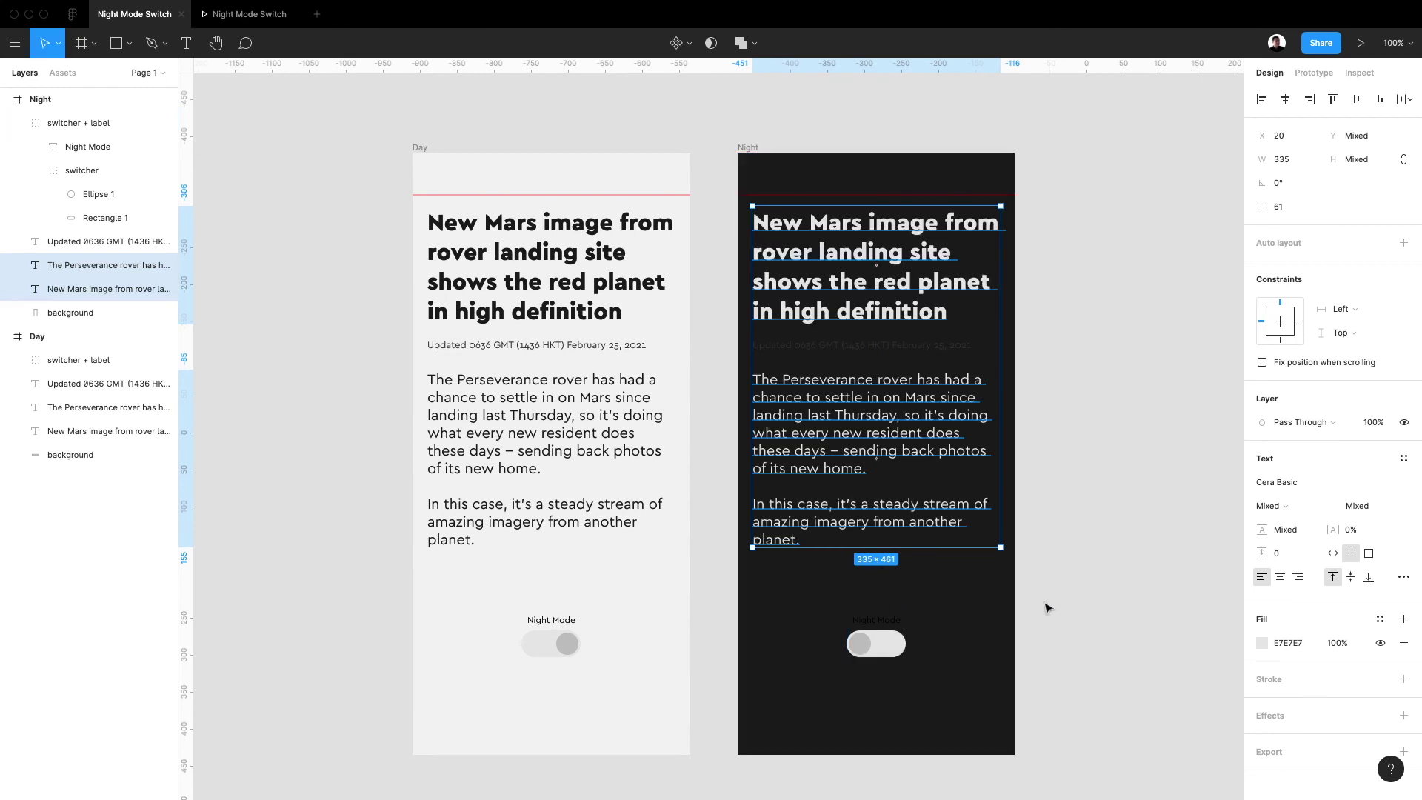
click(1047, 603)
scroll(877, 394, up, 2)
click(881, 418)
key(i)
click(1177, 127)
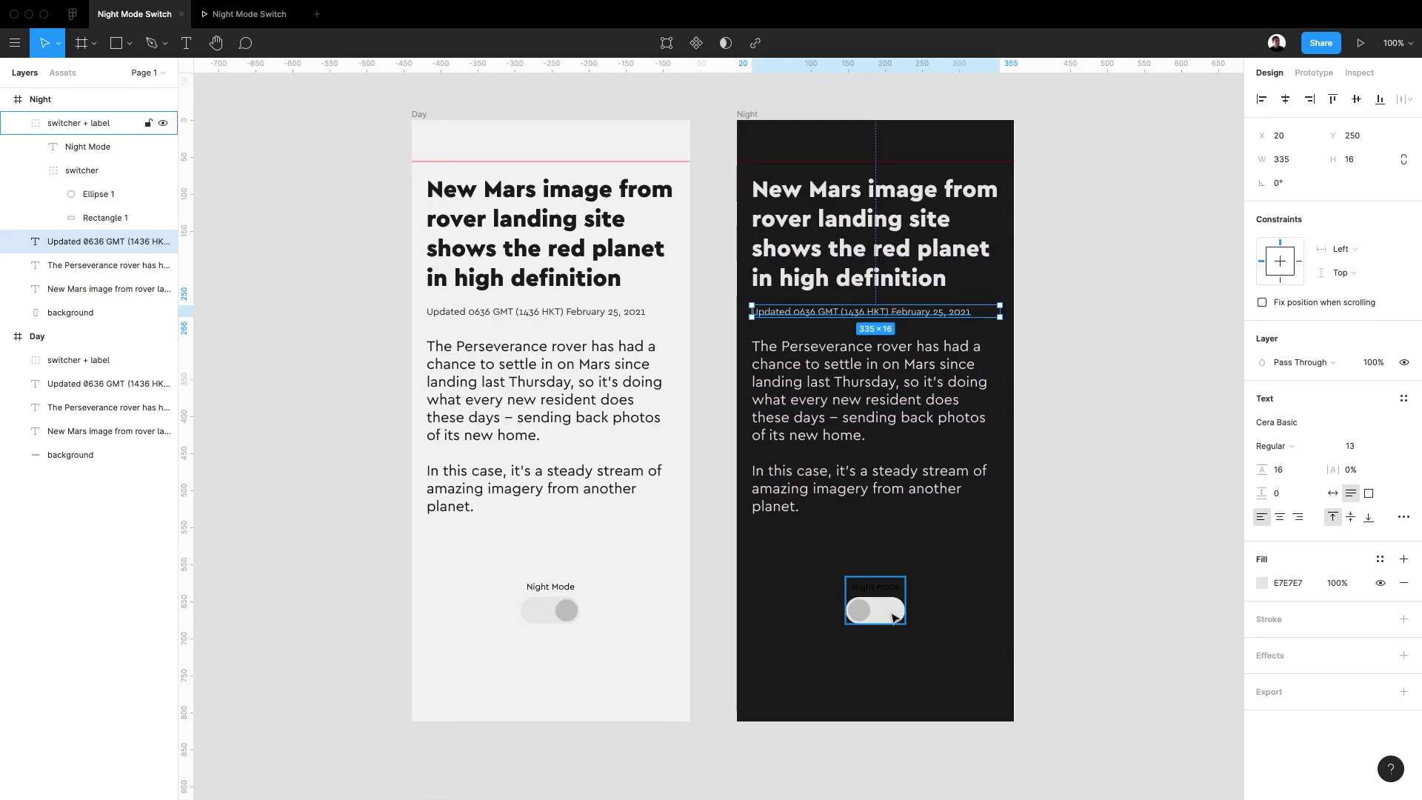
Recolour the Night Mode label in the Night frame to the same light grey, sampled from the canvas
scroll(1064, 459, down, 2)
click(841, 622)
double_click(839, 622)
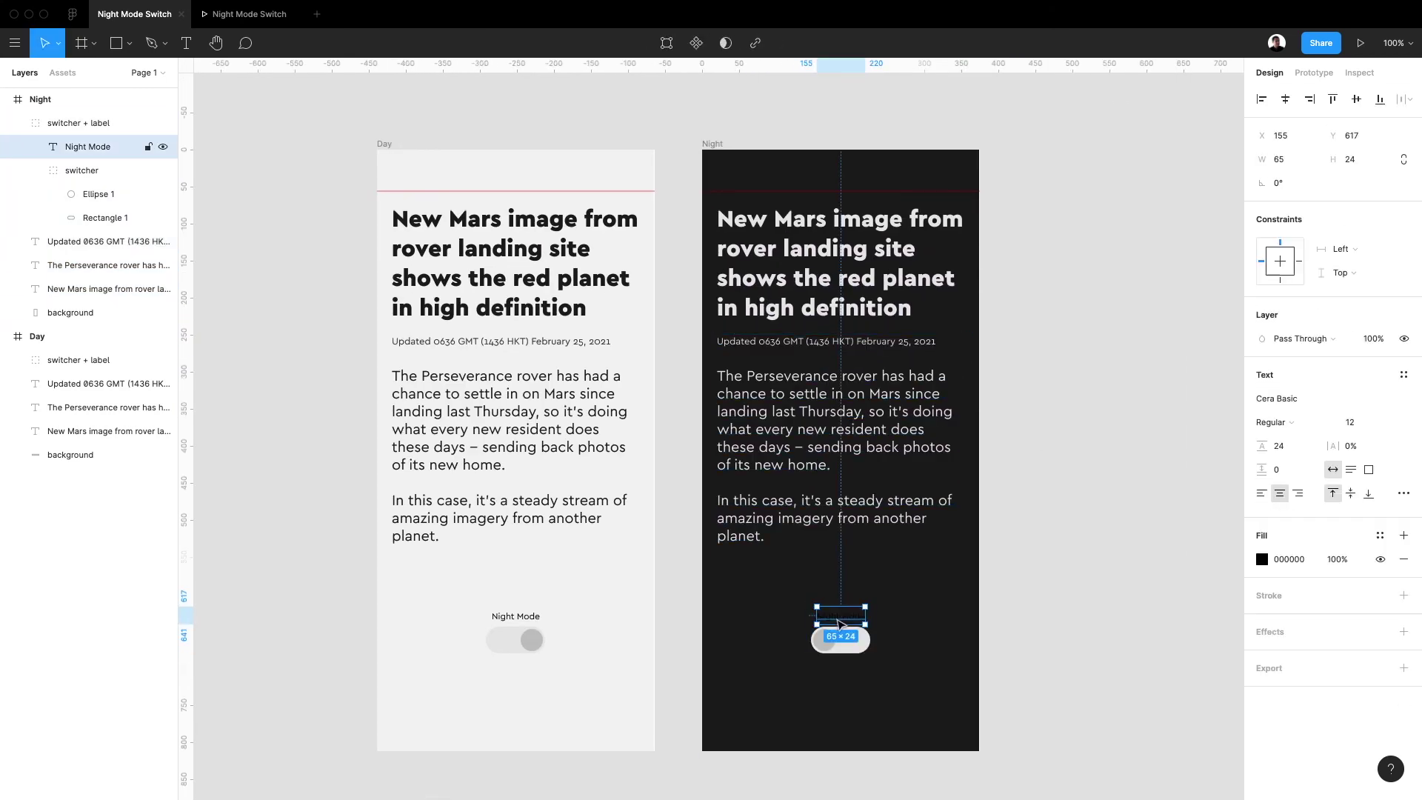
key(i)
click(1173, 127)
click(1016, 631)
scroll(1016, 631, left, 3)
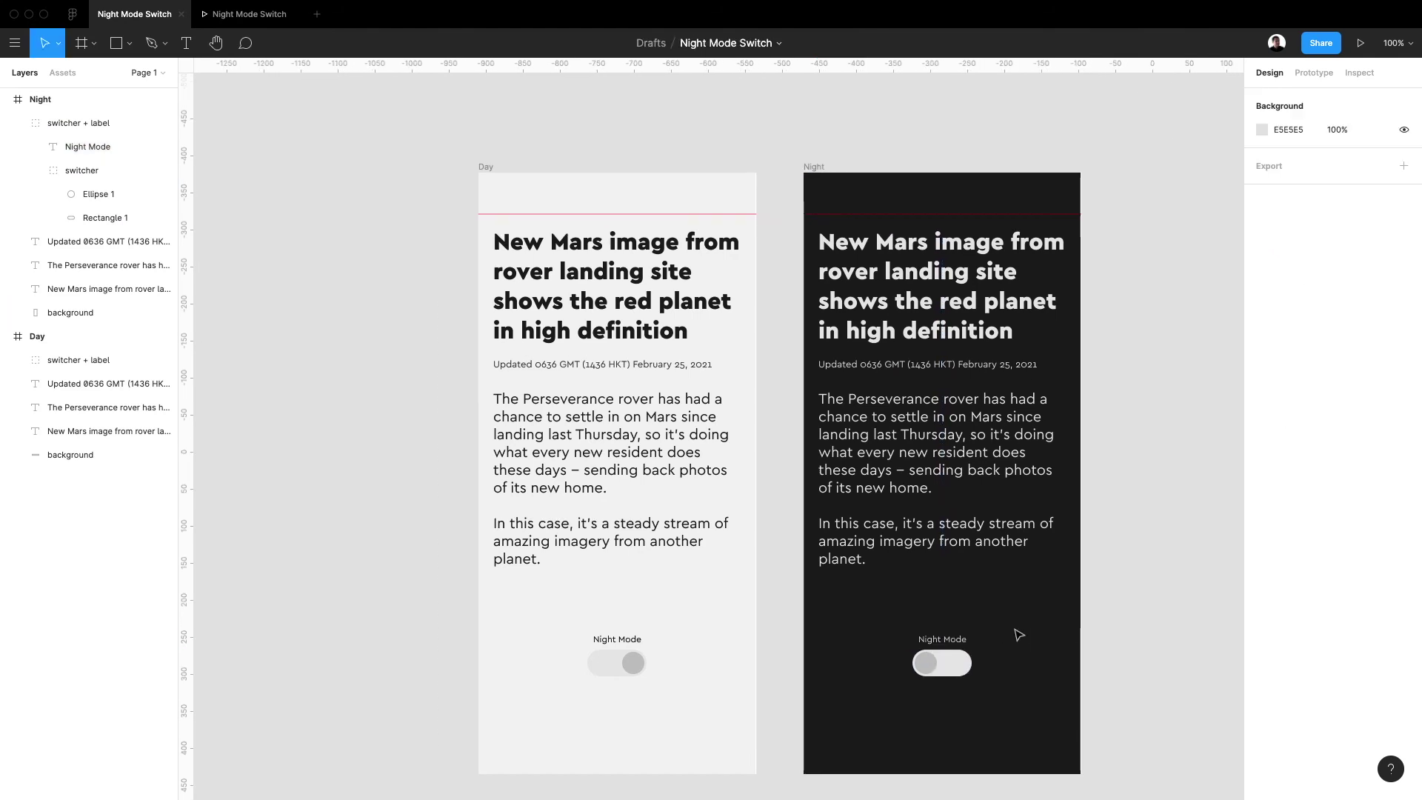
Fill the toggle knob in the Day frame with green 3EBA2A
double_click(633, 663)
double_click(634, 662)
click(1263, 398)
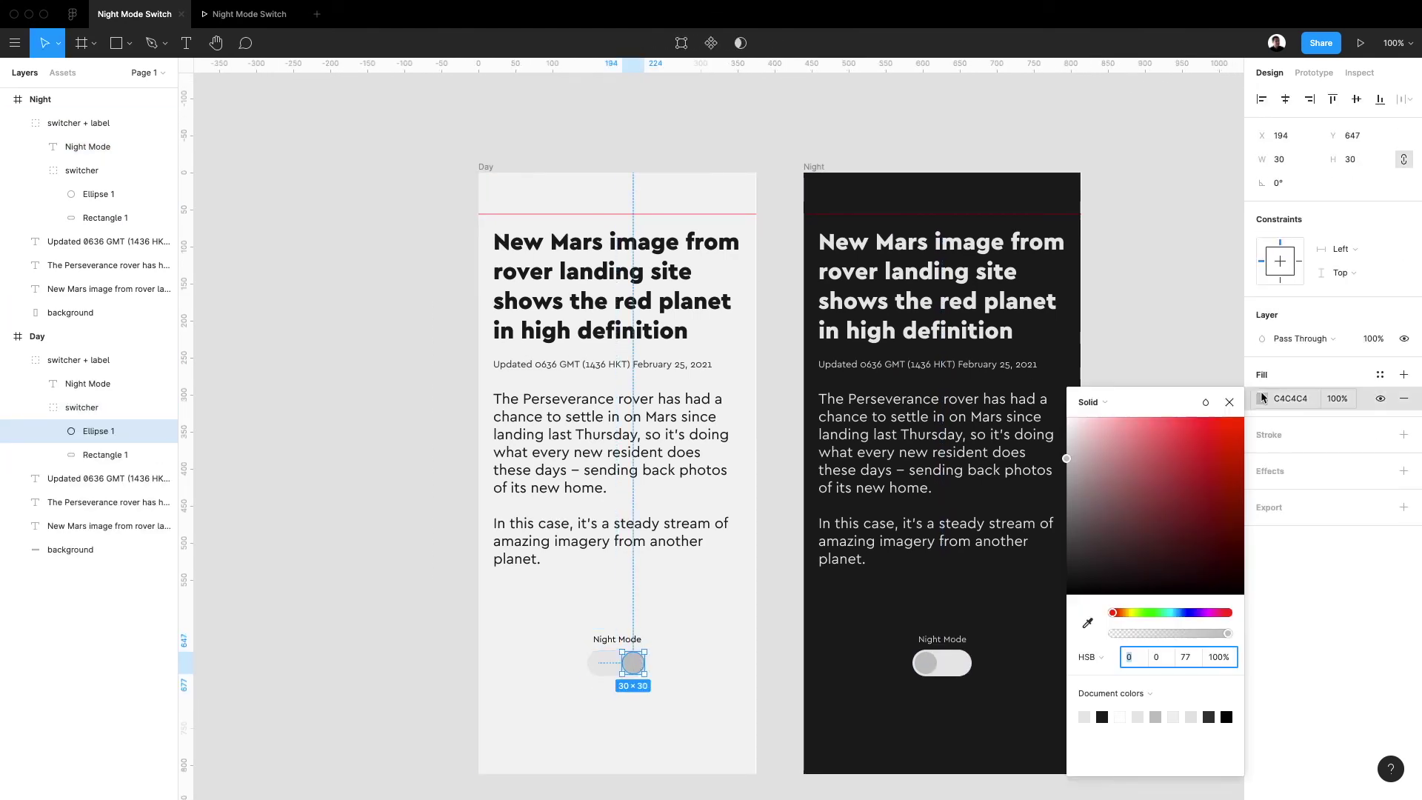
click(1152, 614)
click(1132, 405)
click(1131, 406)
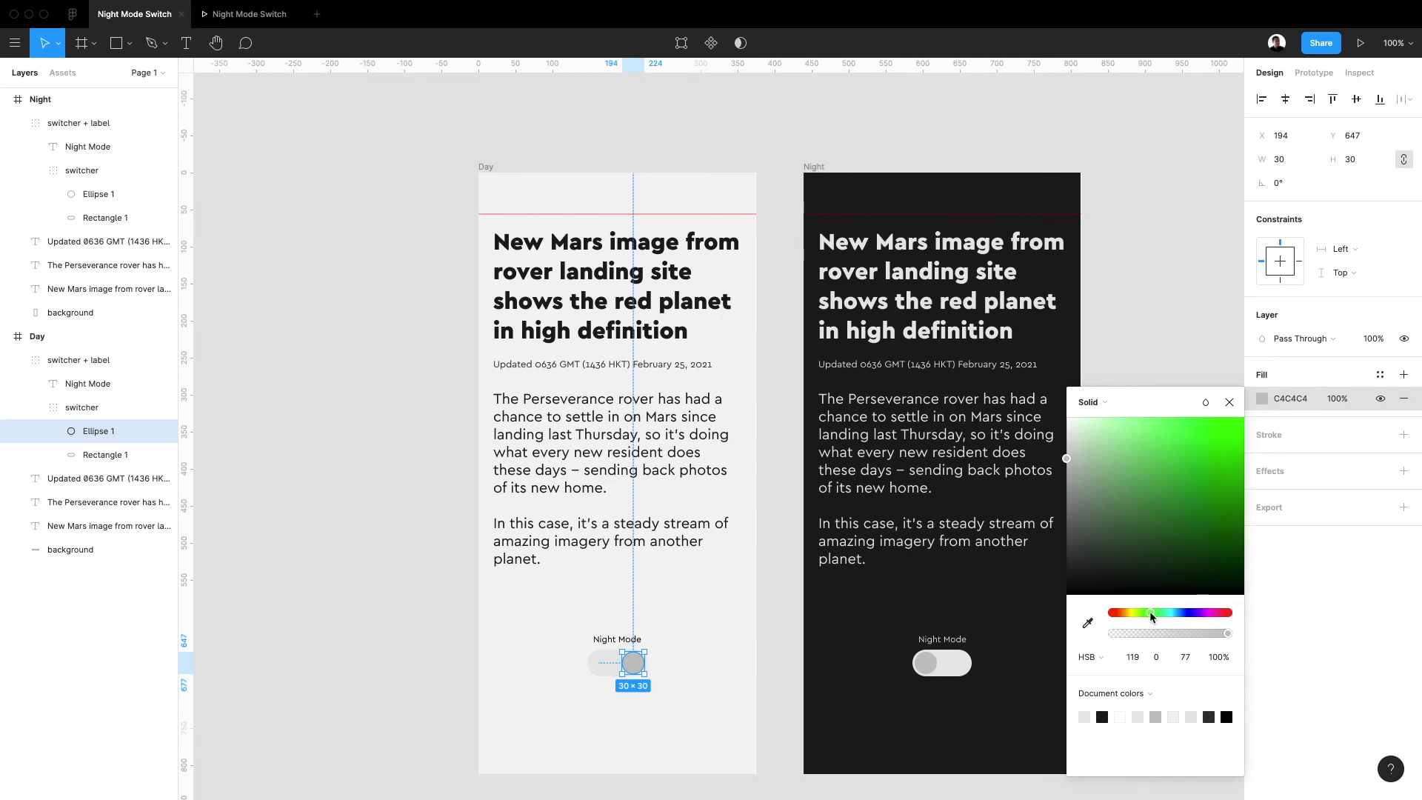
click(1194, 493)
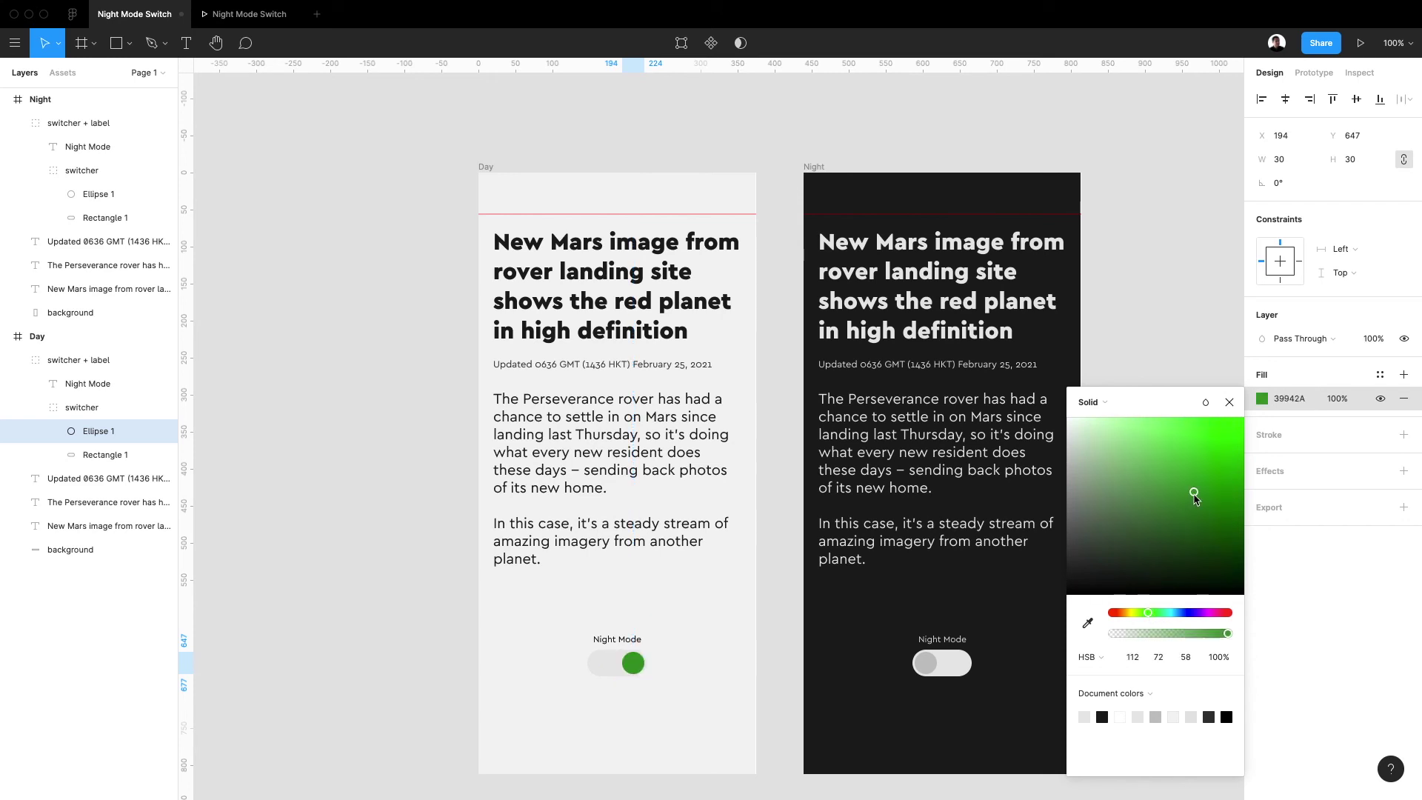
click(1229, 403)
Sample the Day knob's green onto the Night frame's toggle knob and shift its hue to blue
click(926, 663)
click(926, 663)
key(i)
click(637, 663)
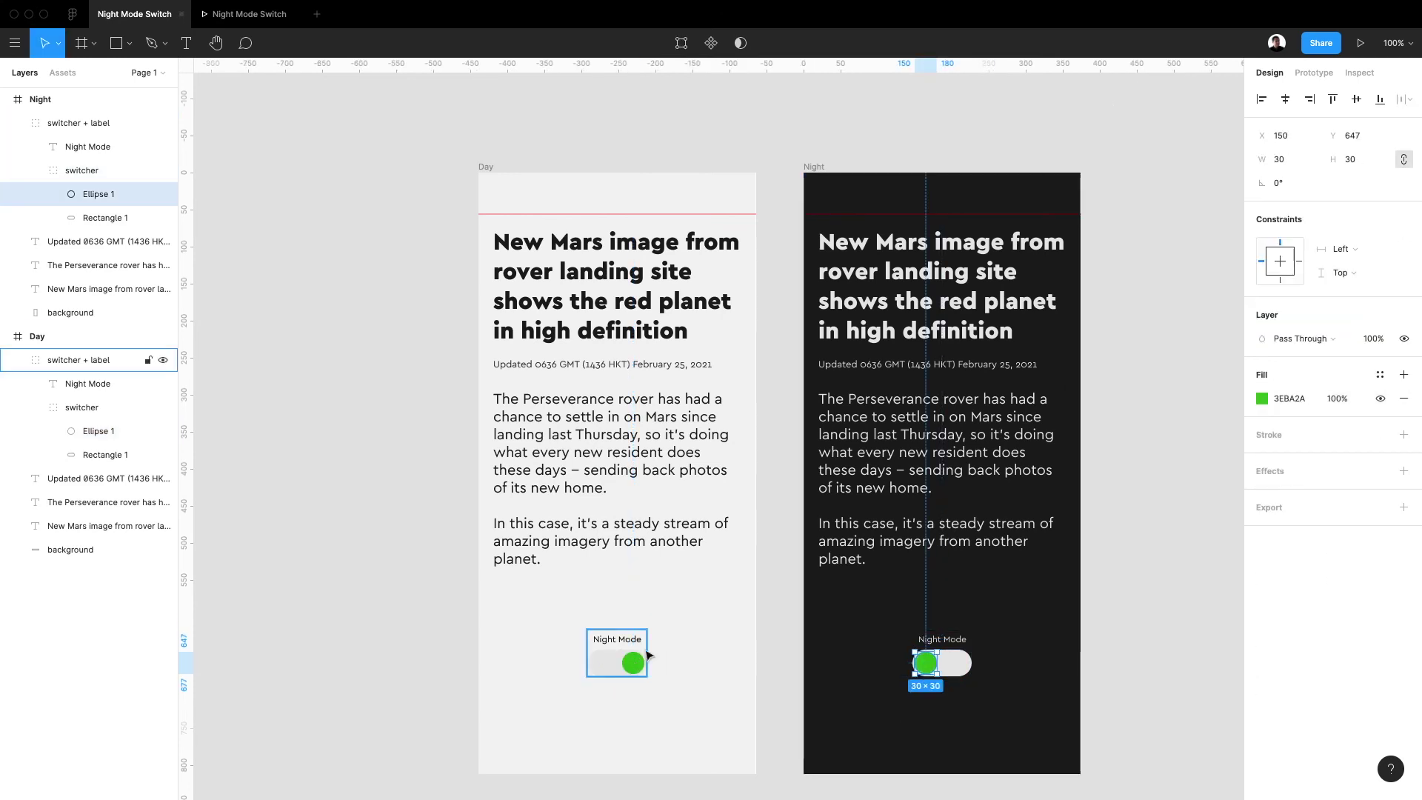
click(1262, 398)
drag(1150, 614, 1190, 614)
click(1229, 403)
click(943, 789)
Fill the toggle track in the Night frame with dark grey, about 333333
click(955, 663)
double_click(956, 663)
click(1261, 398)
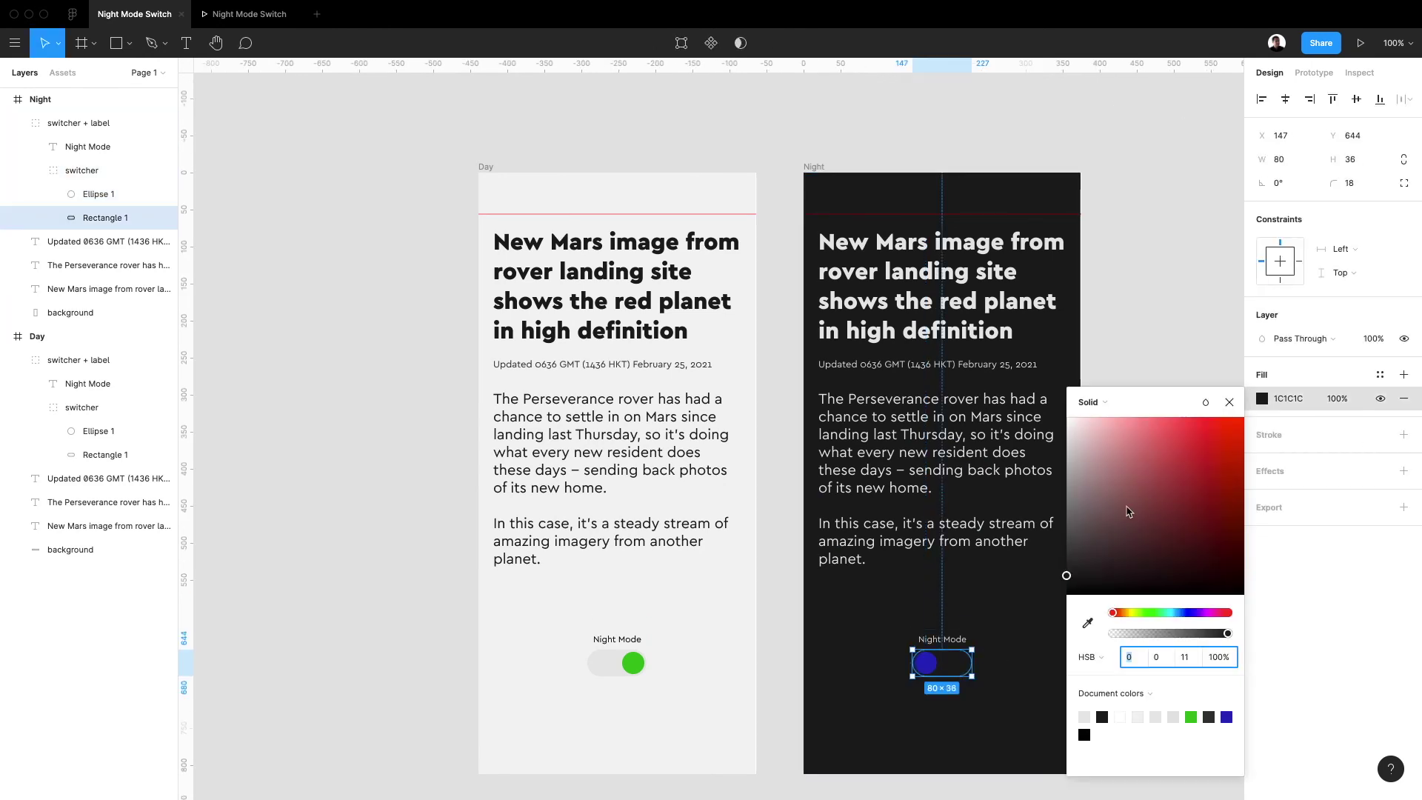
drag(1099, 590, 1072, 566)
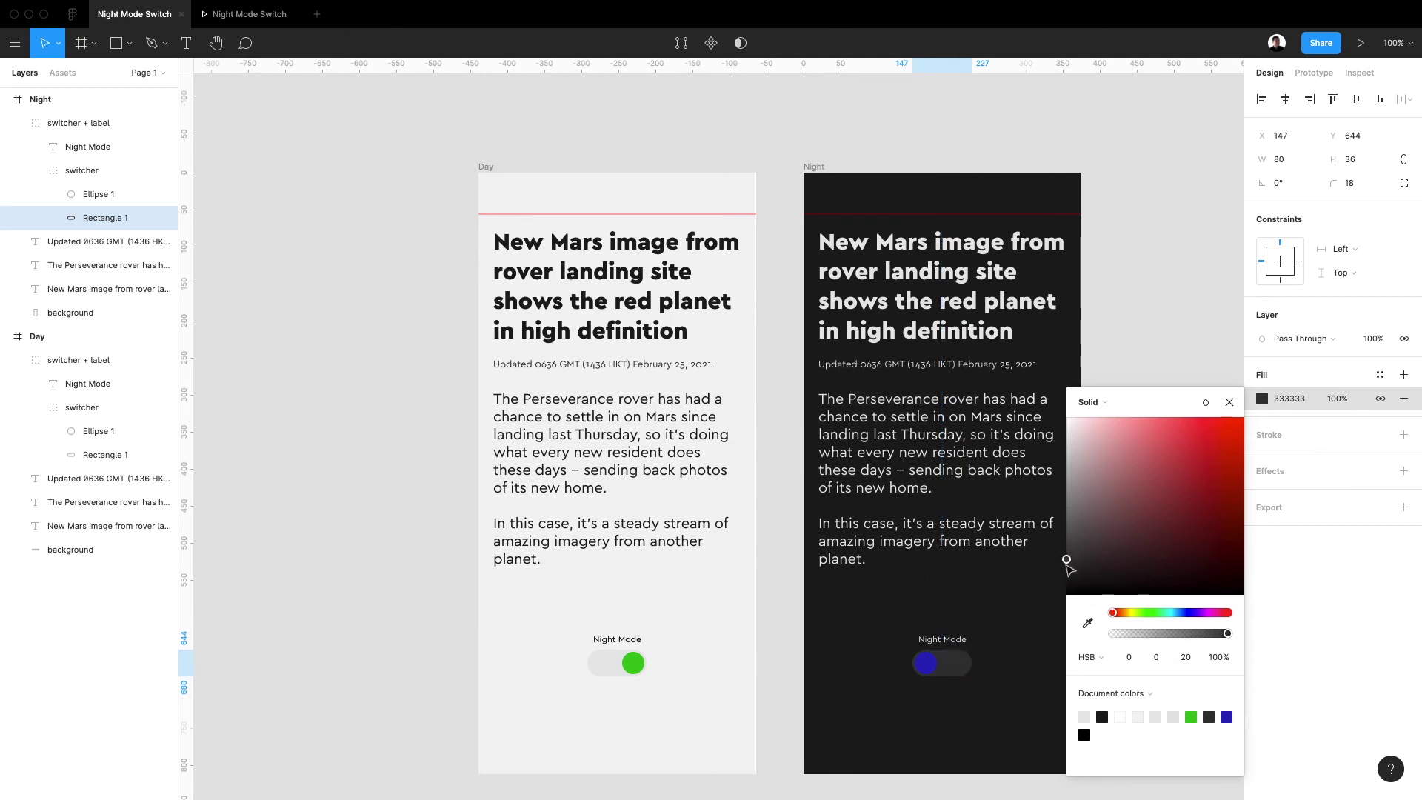
drag(1066, 564, 1066, 567)
click(1229, 402)
Brighten the Night frame's toggle knob to blue 3E44D7
click(927, 663)
click(1261, 397)
click(1197, 453)
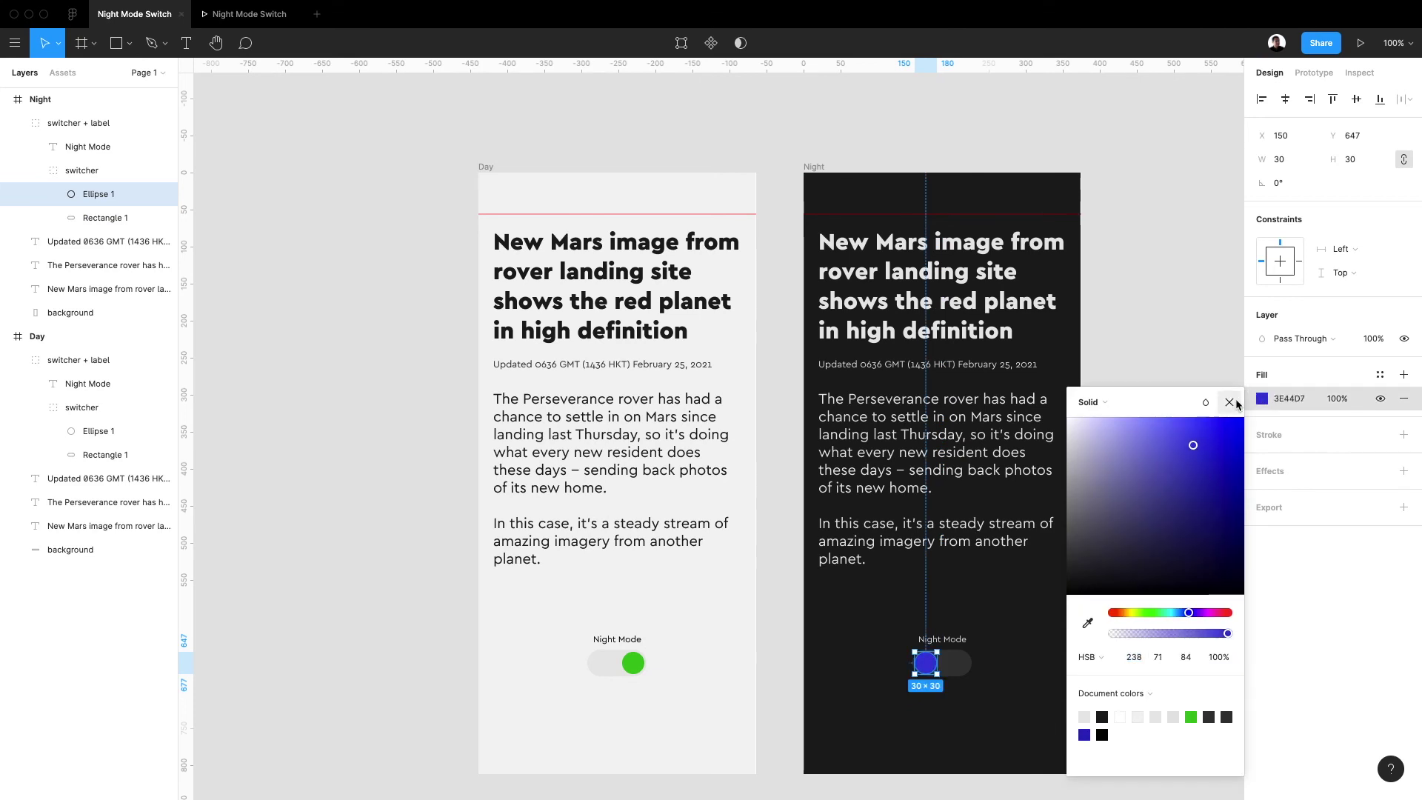
click(1229, 403)
click(1143, 613)
scroll(1142, 615, up, 2)
scroll(1142, 615, right, 1)
scroll(1143, 615, down, 2)
scroll(1143, 615, right, 1)
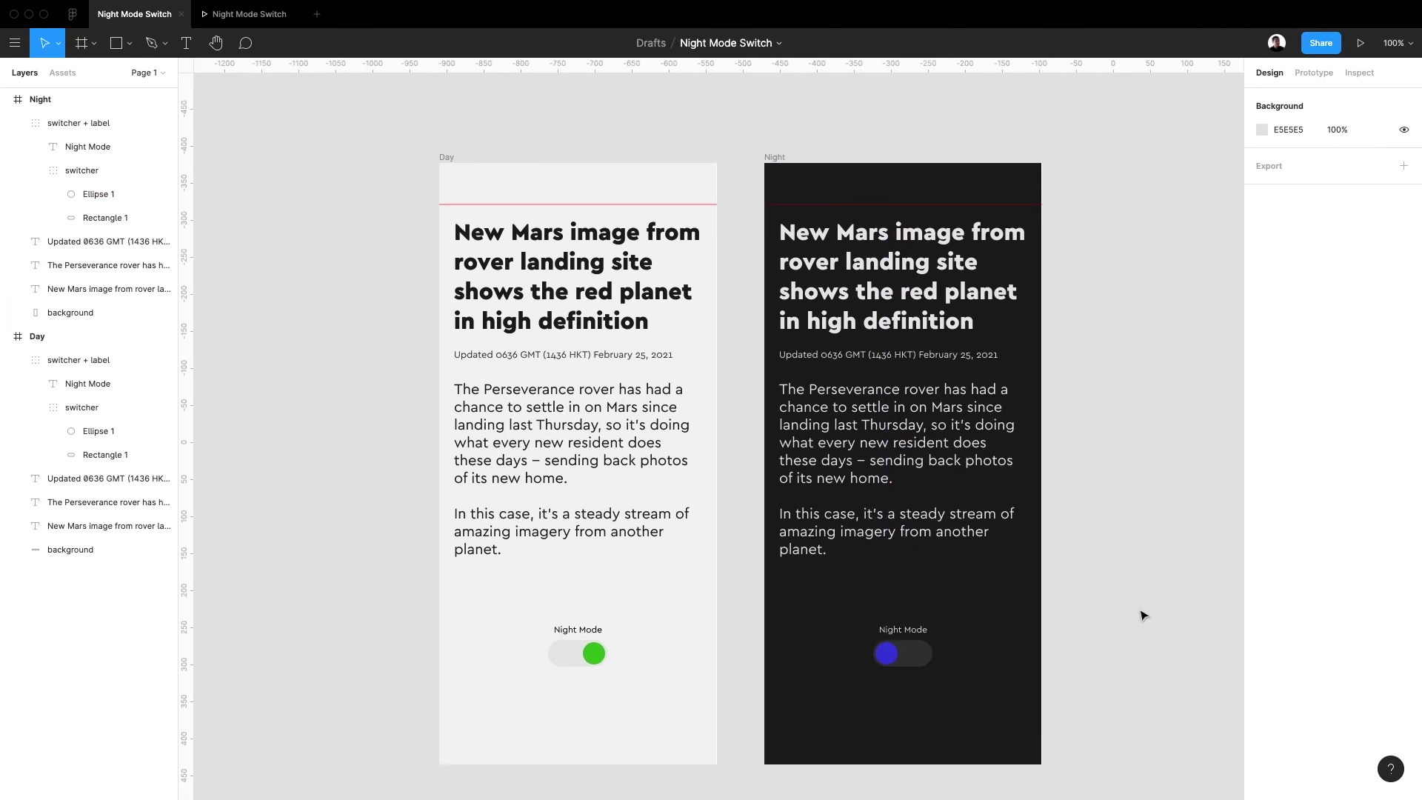
Dim the date line in the Night frame to mid grey B5B5B5
click(852, 355)
click(1262, 583)
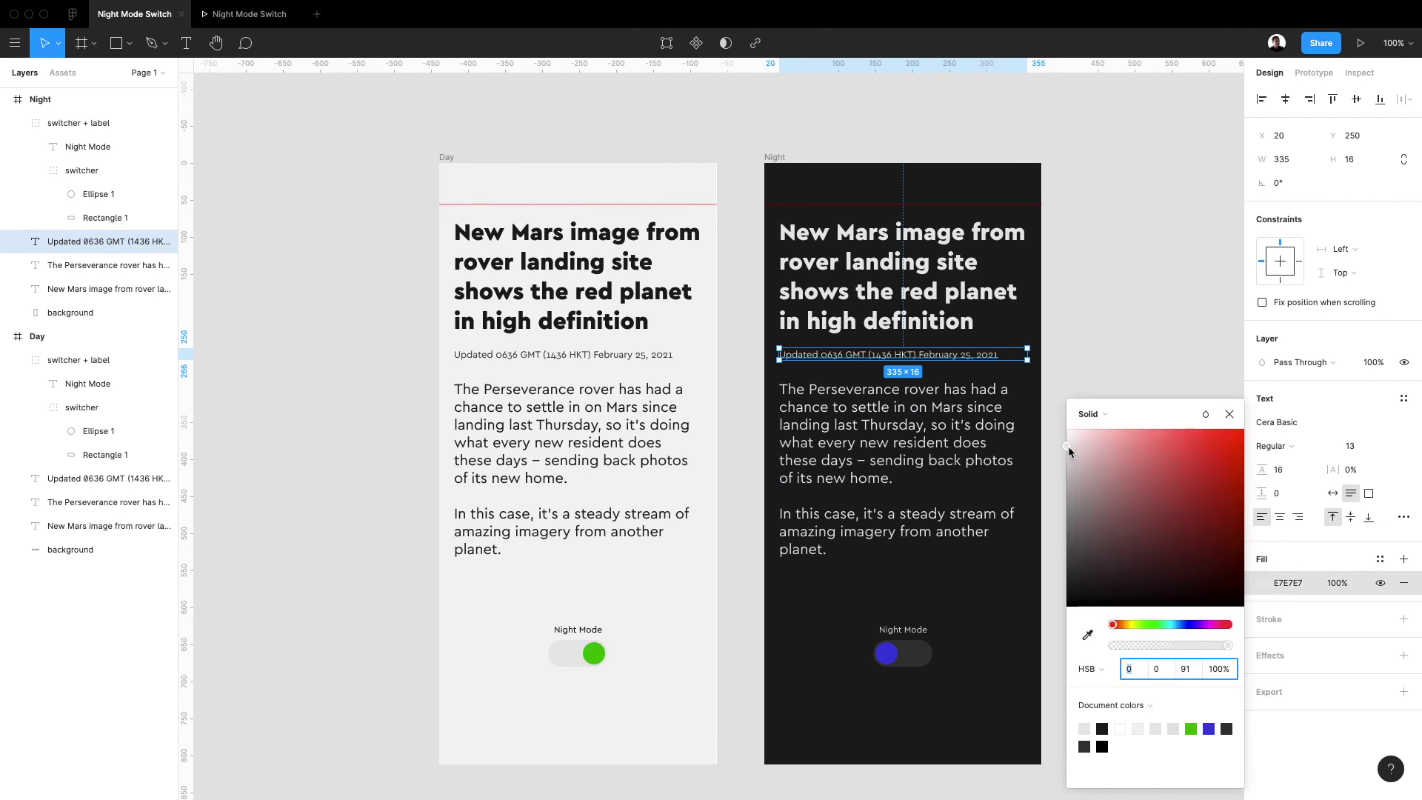
drag(1068, 447, 1067, 461)
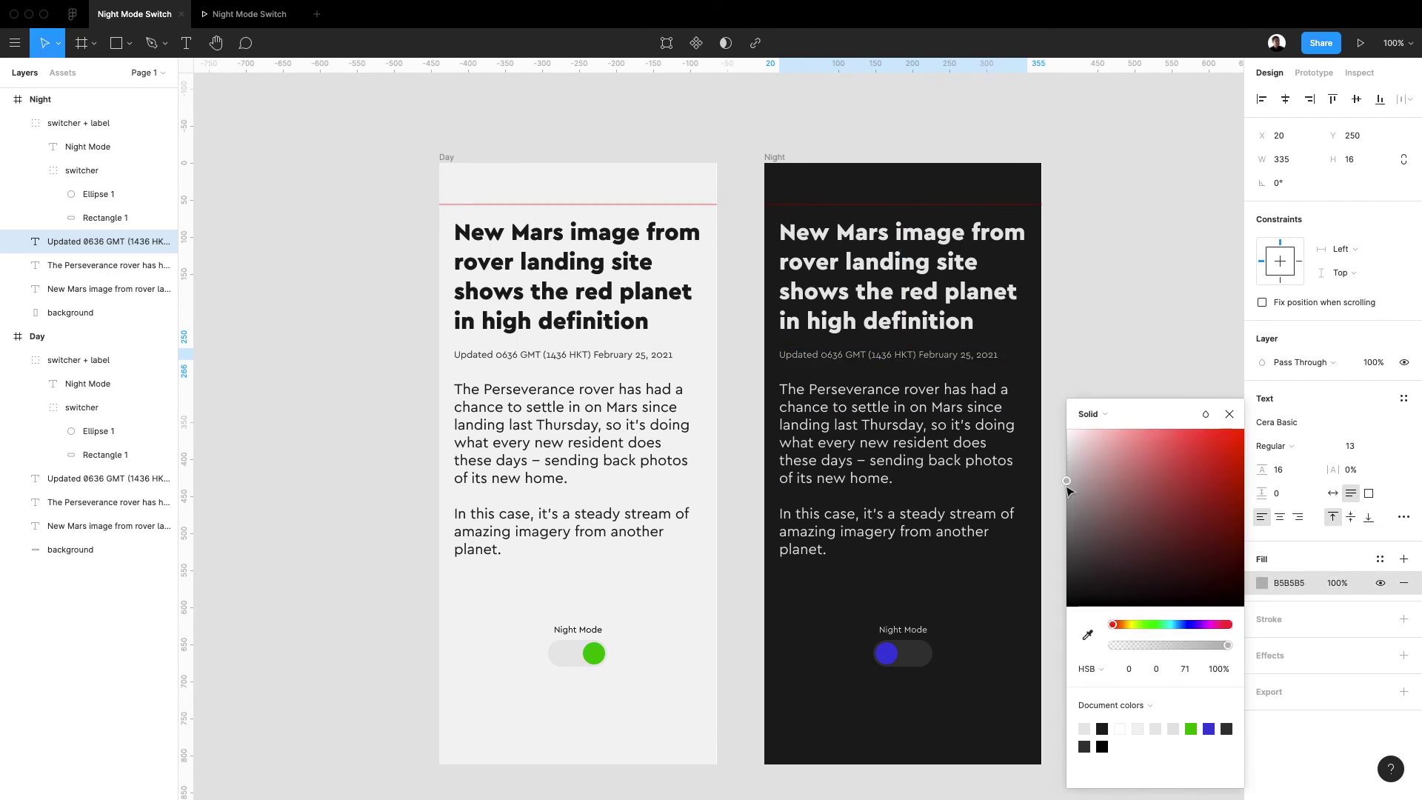
click(1229, 414)
Widen the gap between the frames and link the Day switcher + label group to Night on tap with Smart animate, Ease Out, 300ms
drag(783, 157, 801, 157)
click(1315, 72)
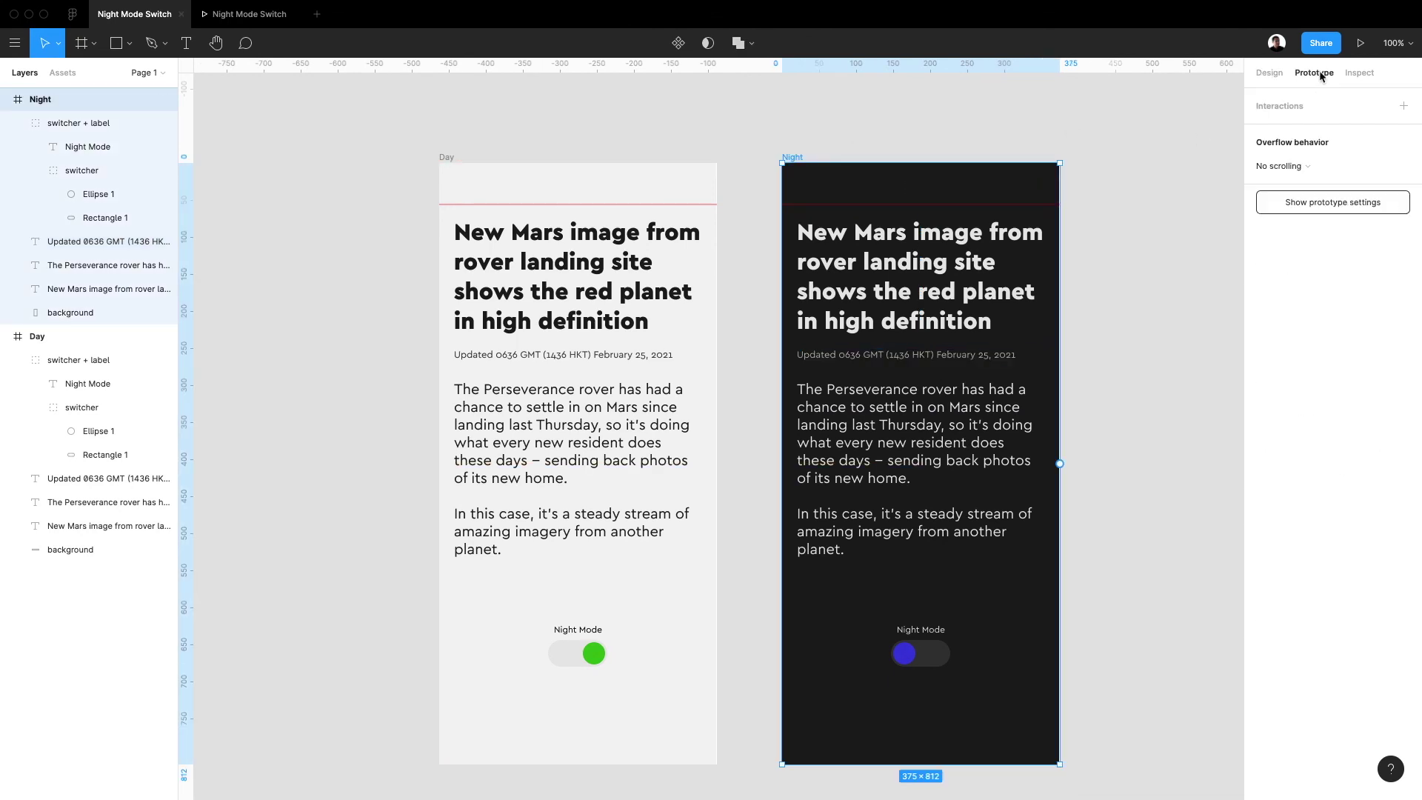
click(447, 158)
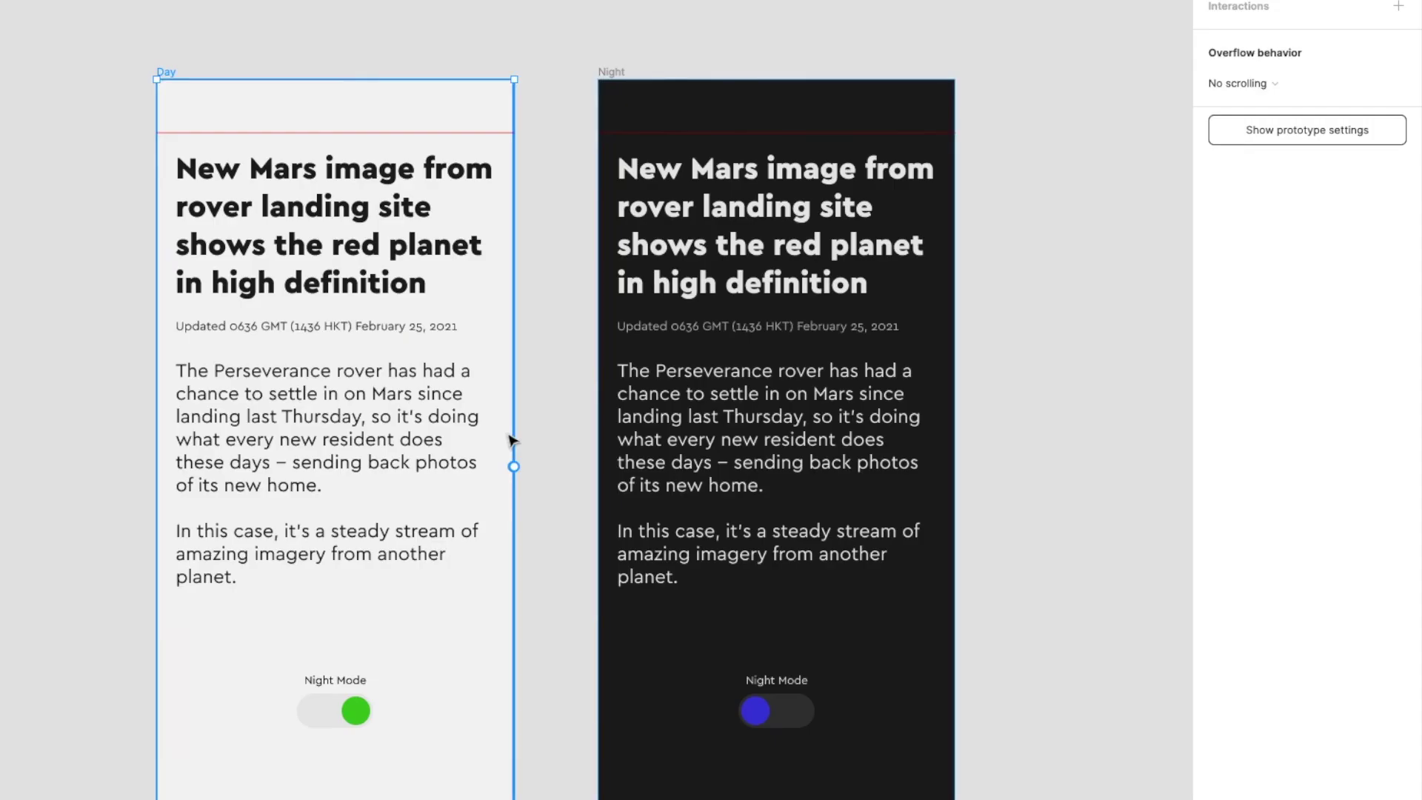
click(345, 731)
drag(374, 698, 612, 768)
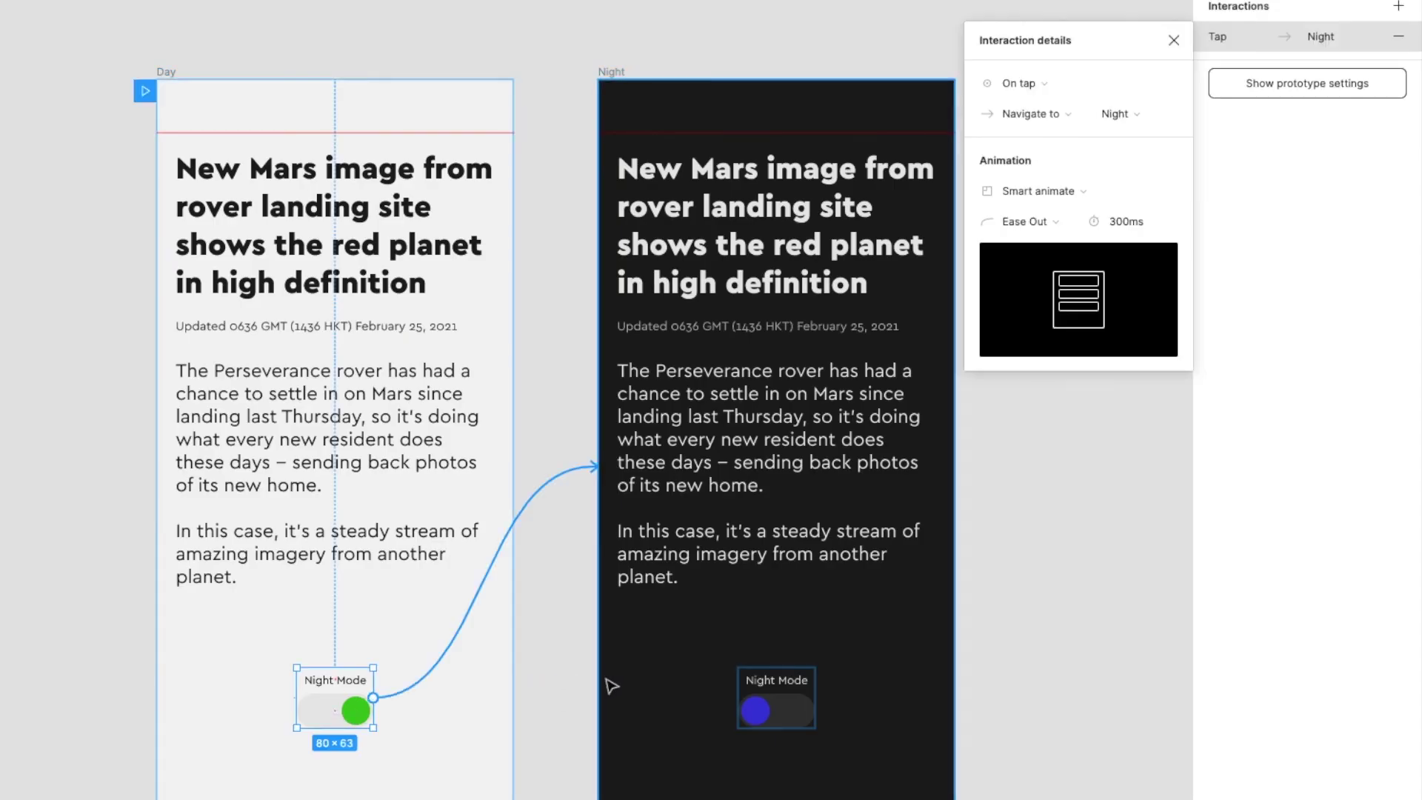
Link the Night switcher + label group back to the Day frame and check the Day link's interaction details
click(776, 709)
drag(815, 698, 451, 592)
click(356, 717)
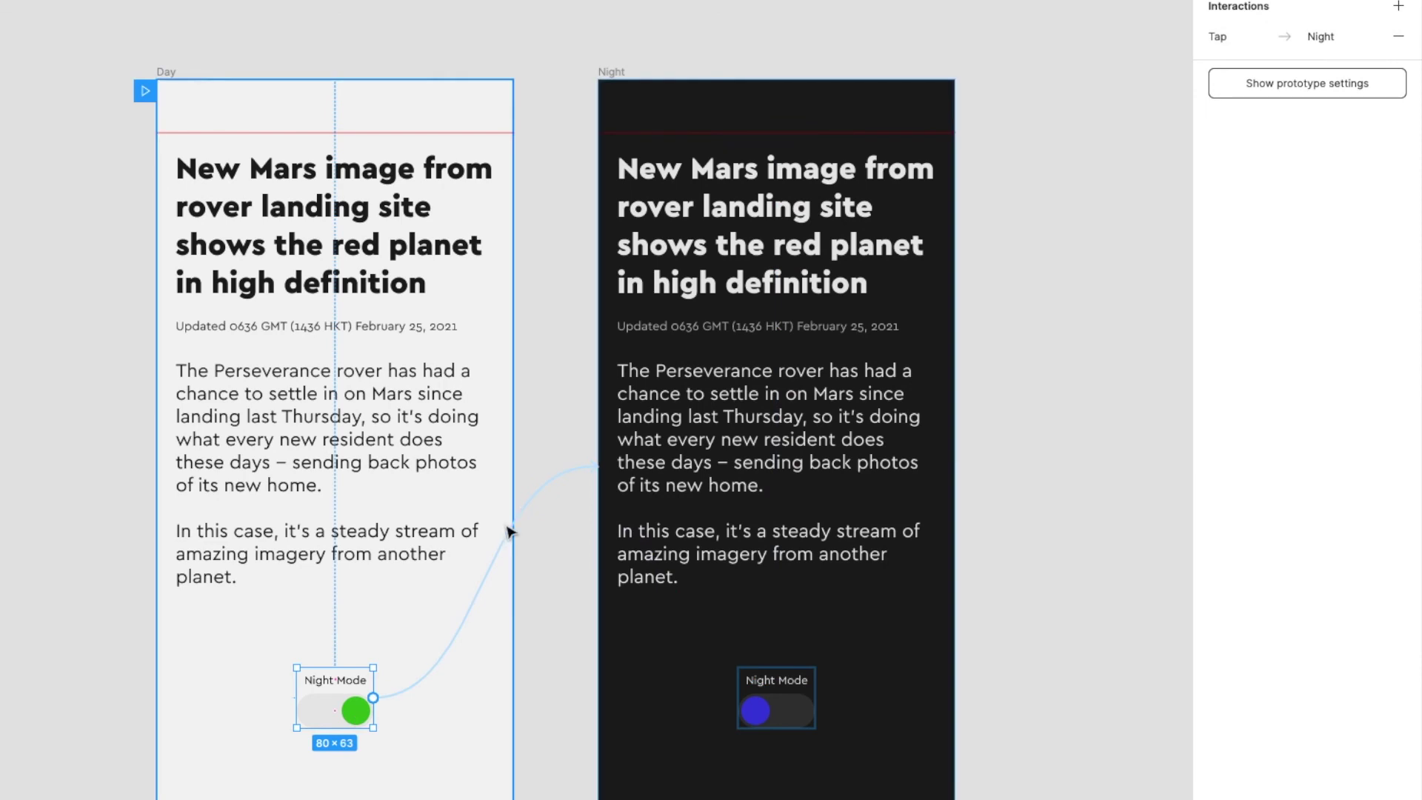
click(549, 482)
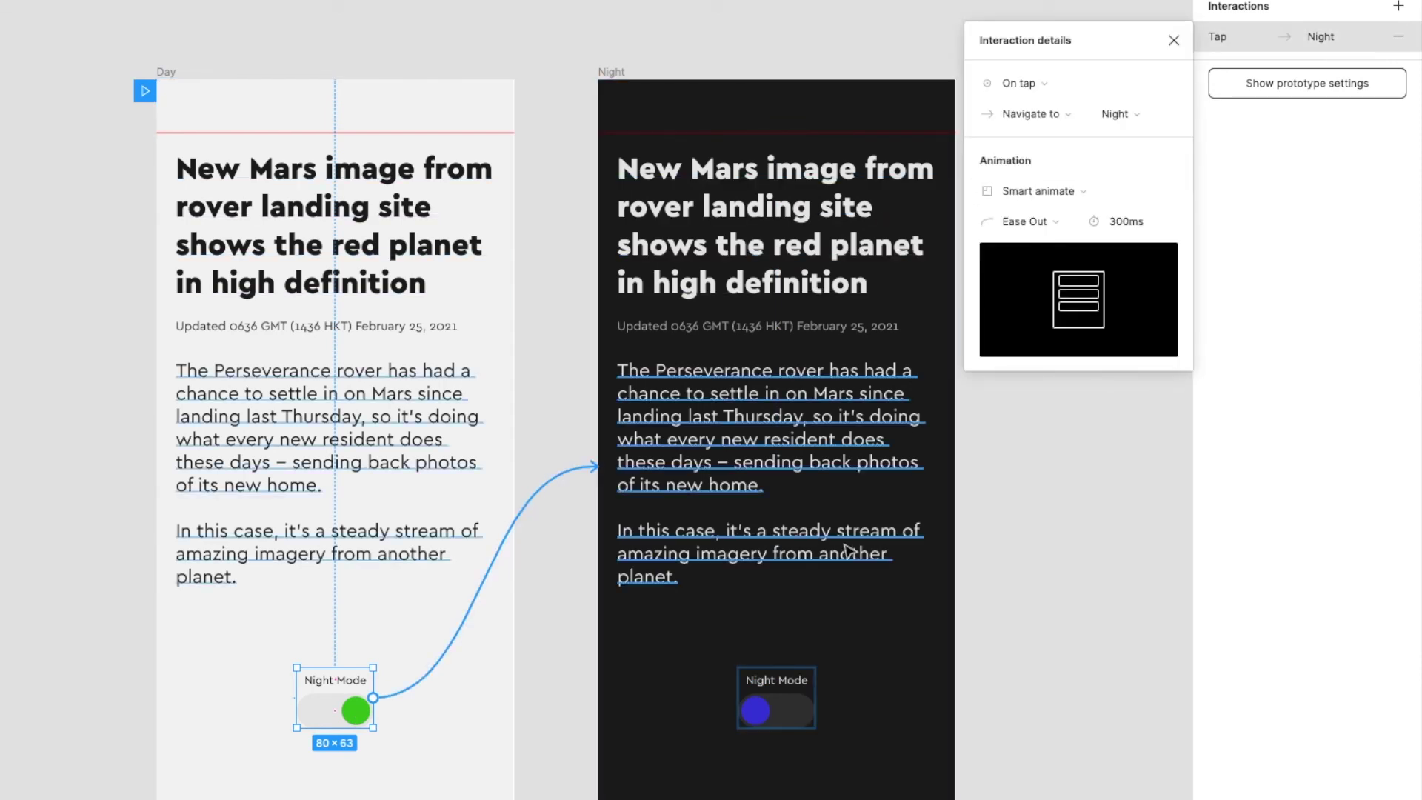
click(800, 719)
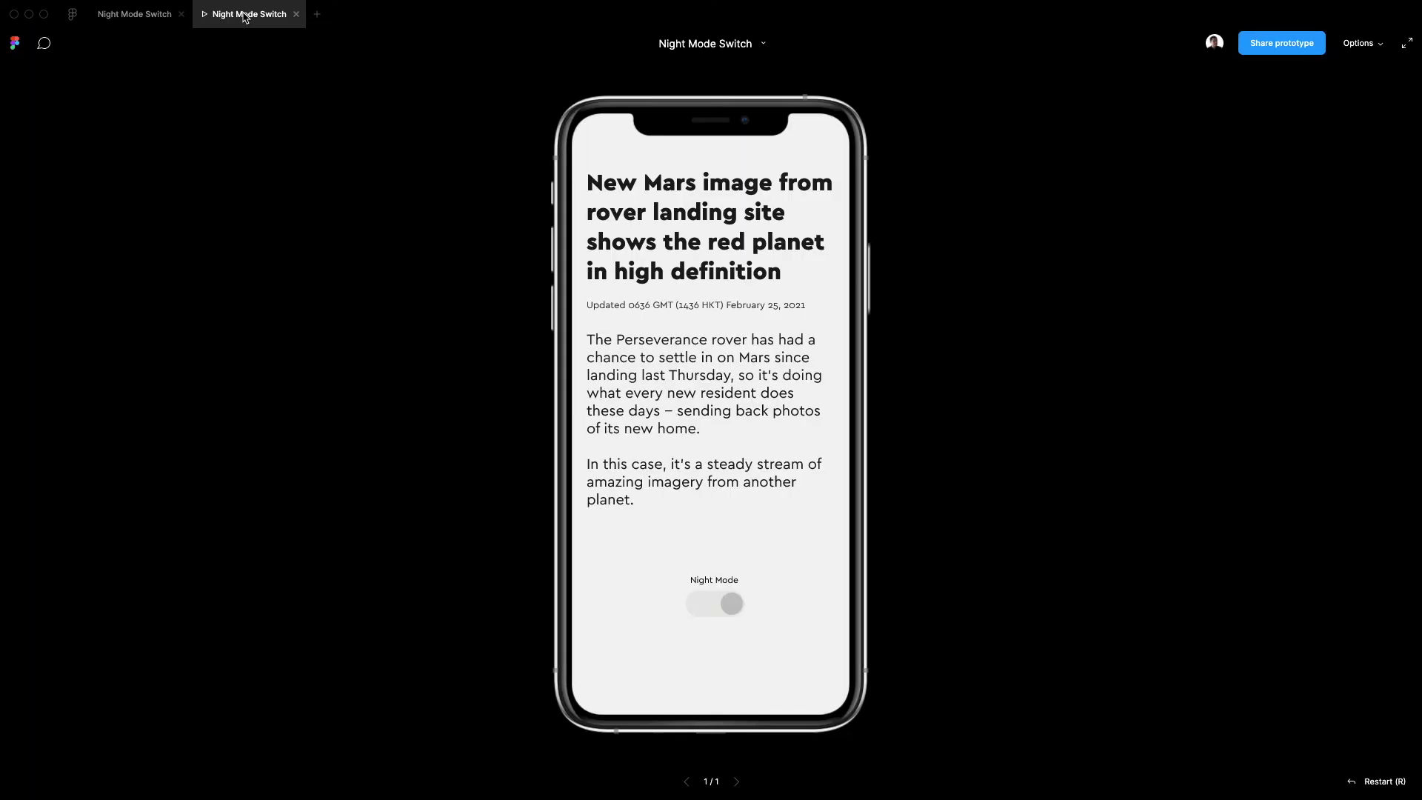
Test the Night Mode switch in the prototype preview by toggling between the Day and Night screens several times
click(713, 605)
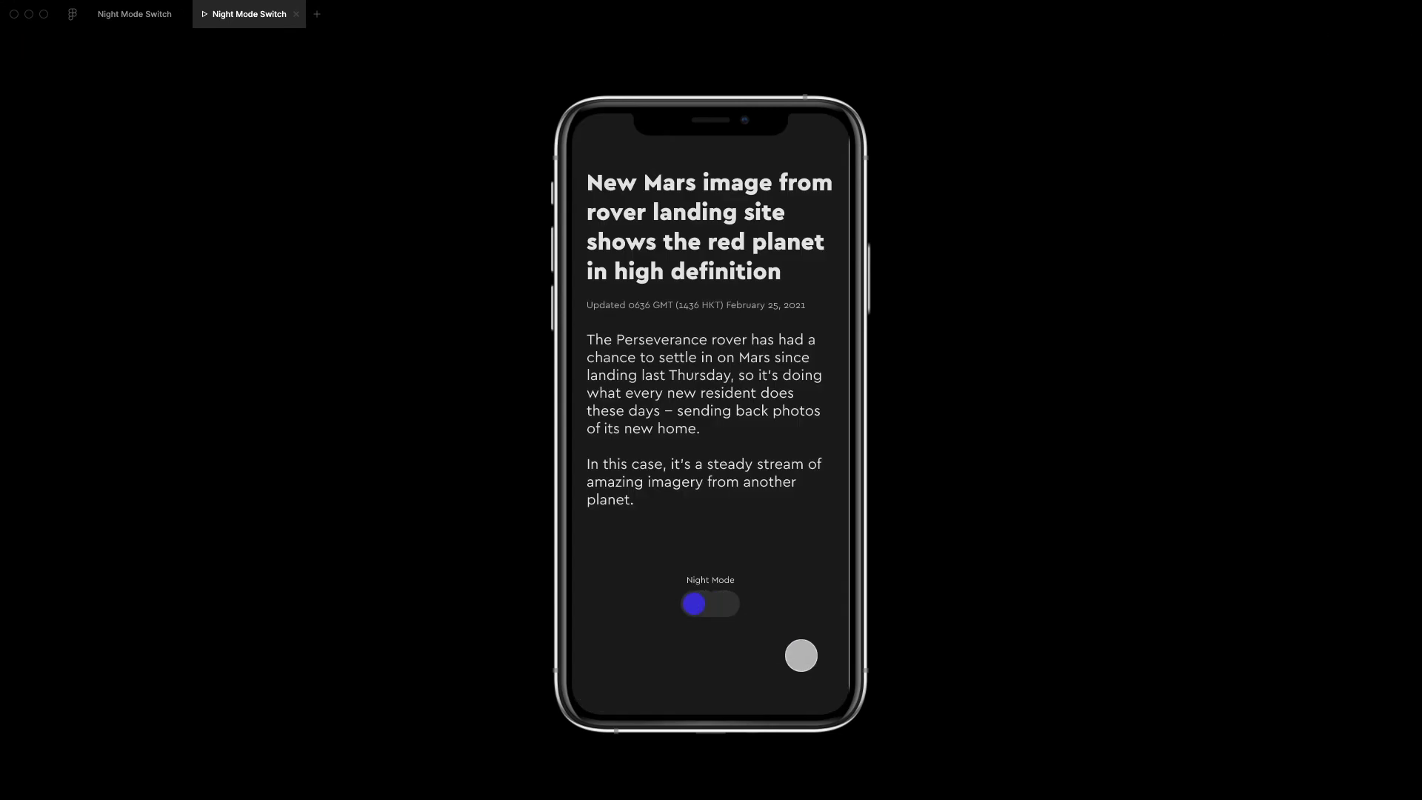
click(724, 607)
click(723, 608)
click(722, 608)
click(698, 605)
click(719, 605)
click(720, 613)
click(722, 608)
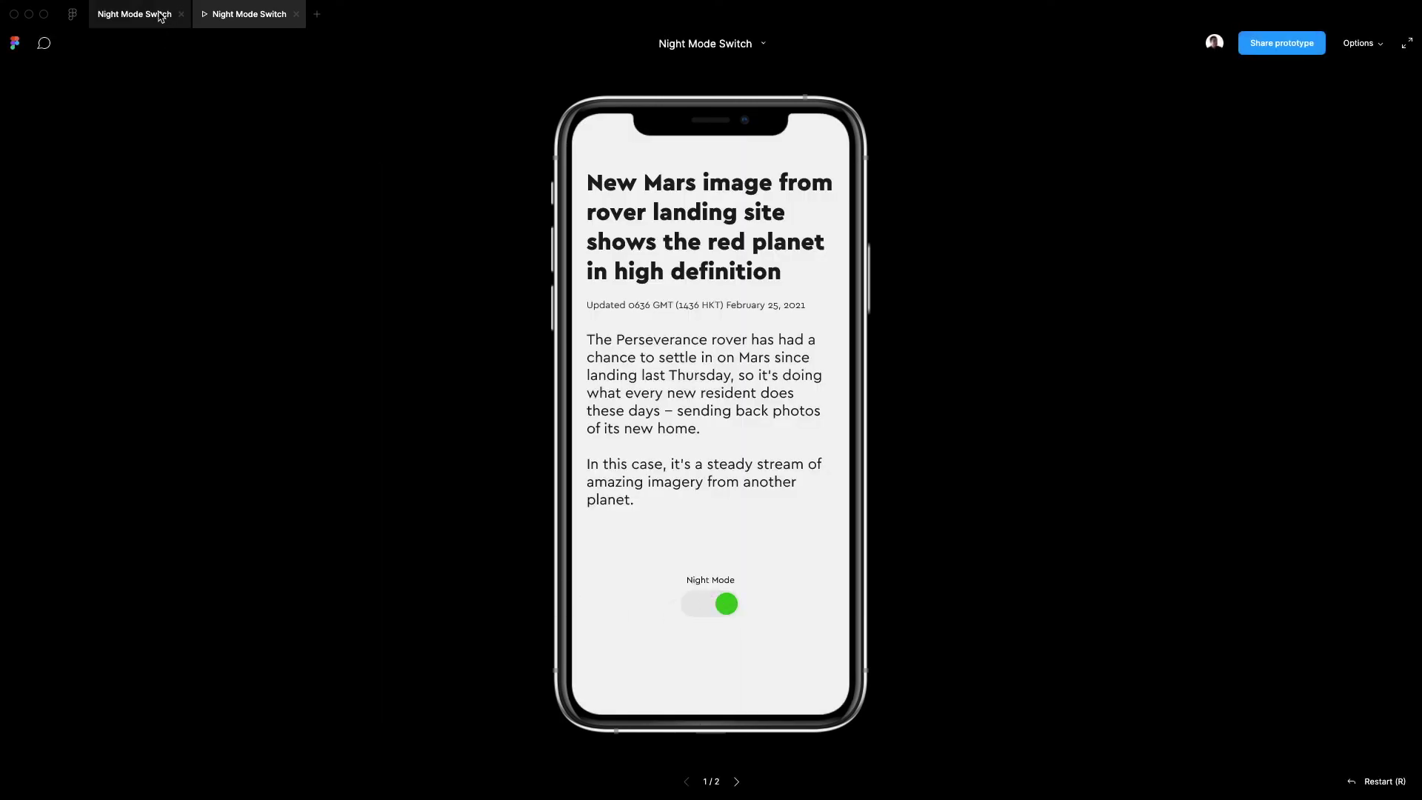
Test the Night Mode switch again in the preview with the pink prototype background
click(700, 605)
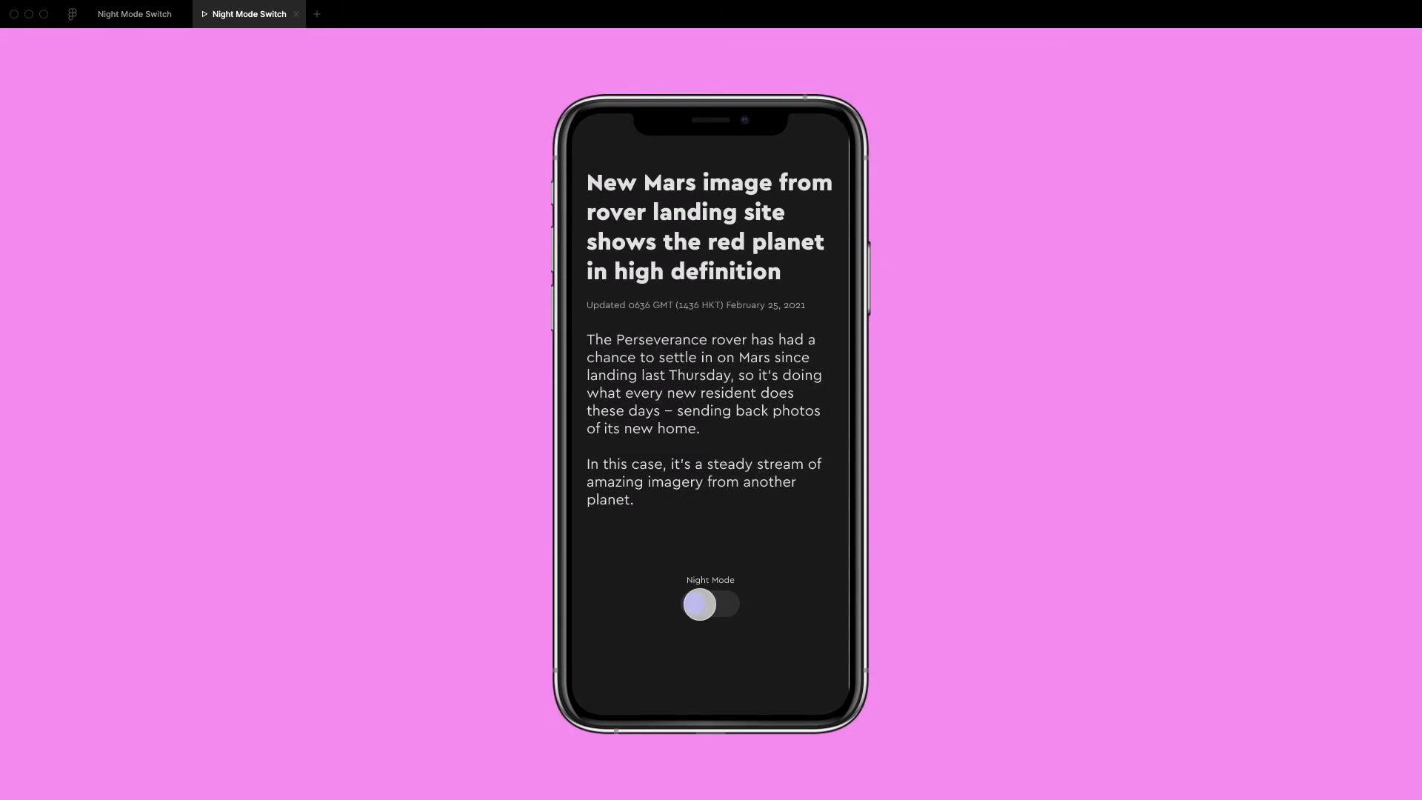
click(708, 603)
click(708, 603)
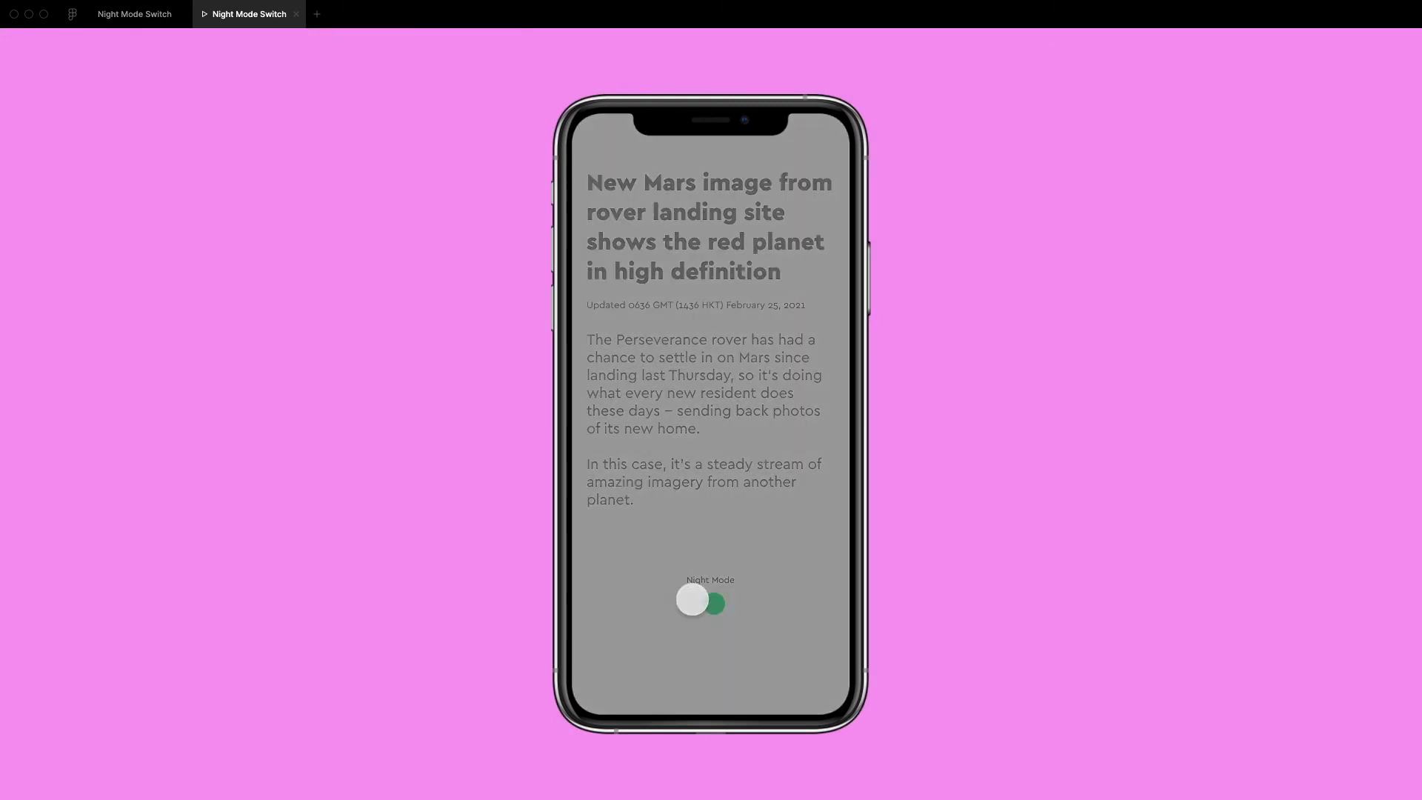